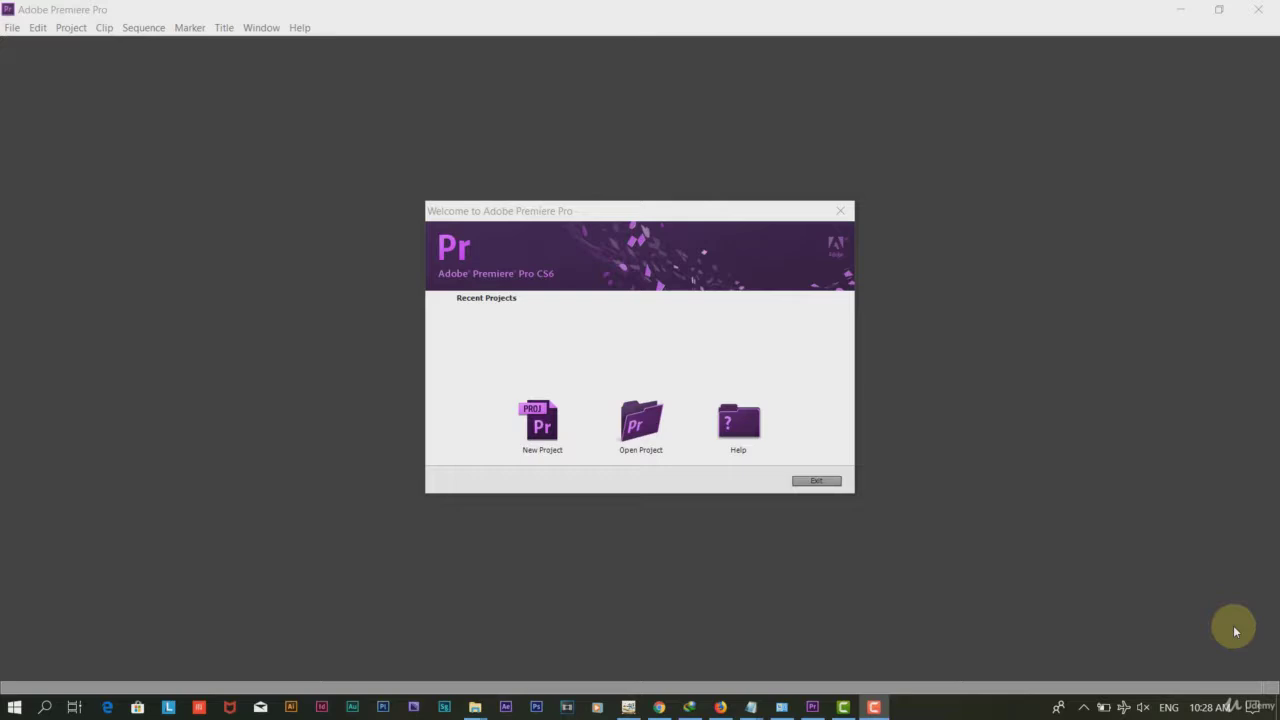
- Create a new project named 'Editing on Premiere - Statue of Liberty'
{"action": "left_click", "coordinate": [538, 428]}
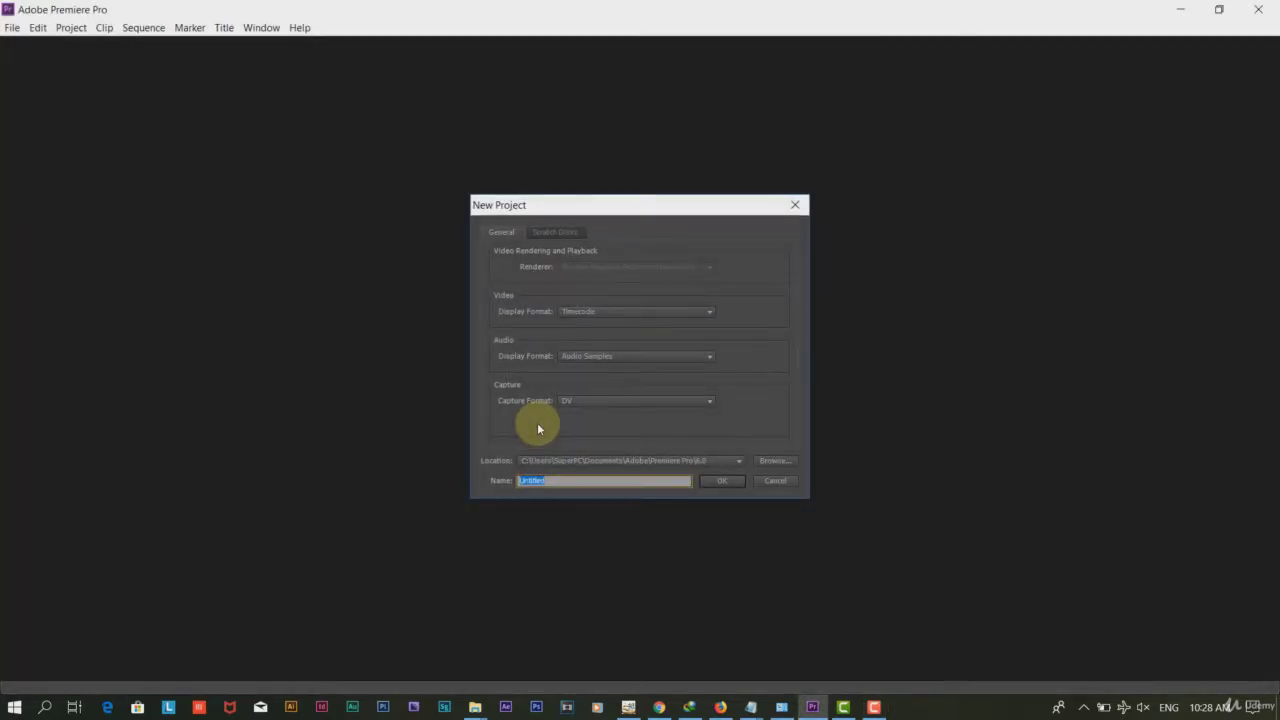
{"action": "type", "text": "Editin"}
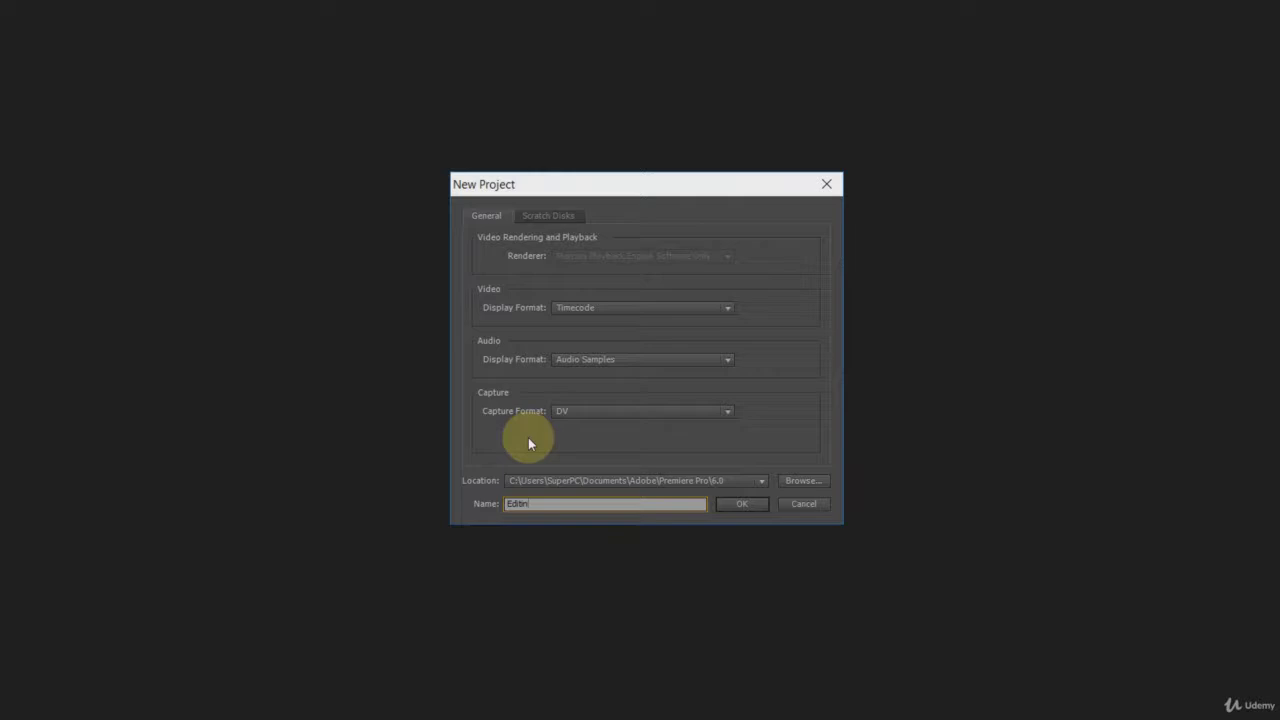
{"action": "type", "text": "g on Premiere - Statue of Liberty"}
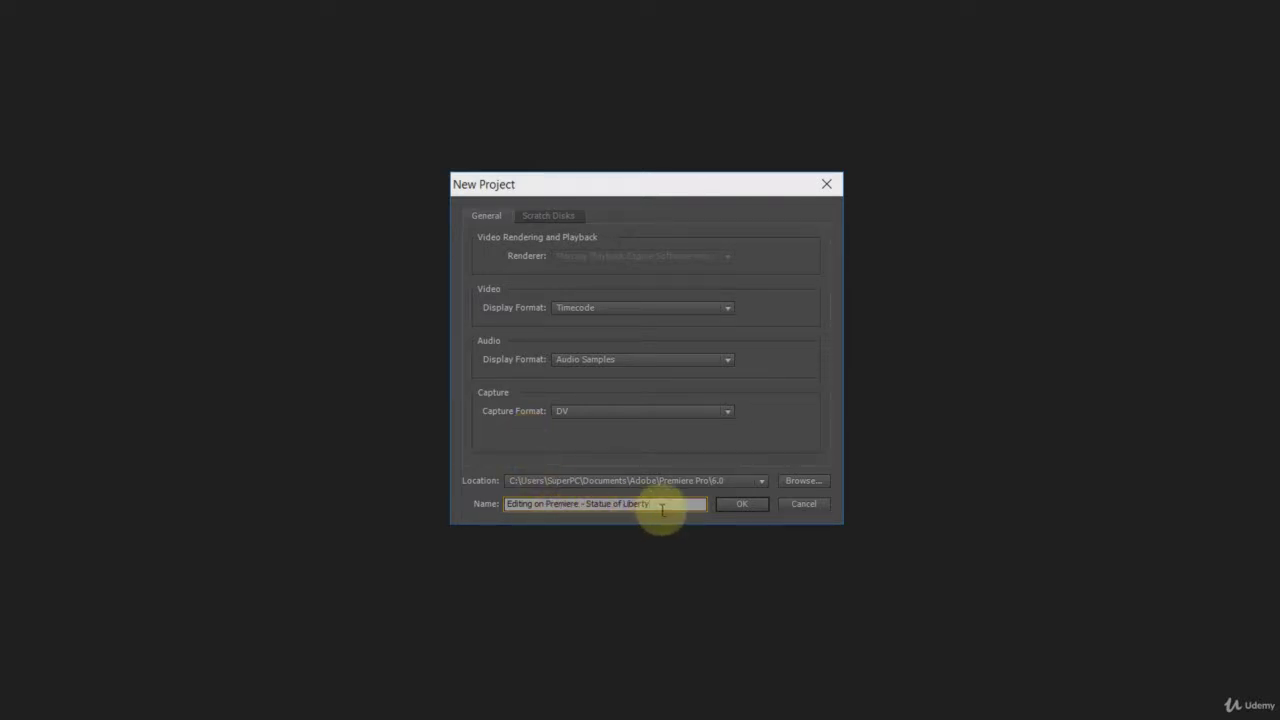
{"action": "left_click", "coordinate": [729, 502]}
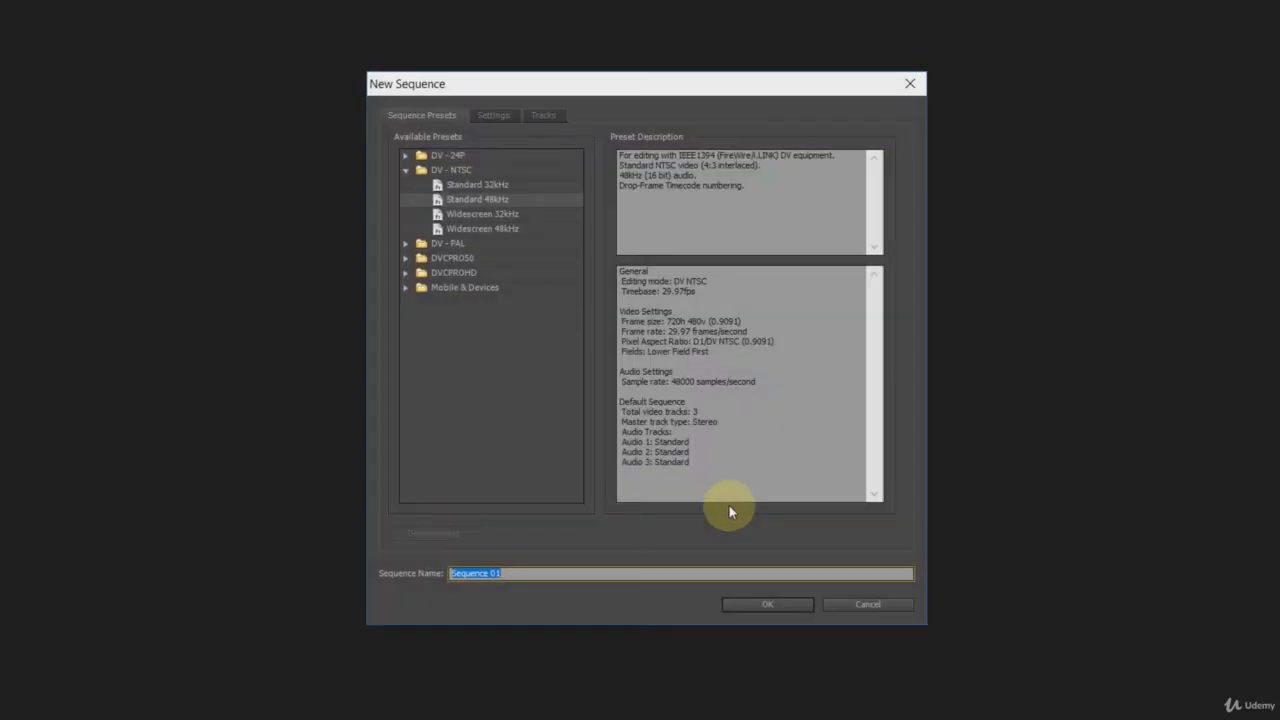
- Give Sequence 01 Custom editing mode, a 1920×1080 frame size and Square Pixels (1.0)
{"action": "left_click", "coordinate": [497, 115]}
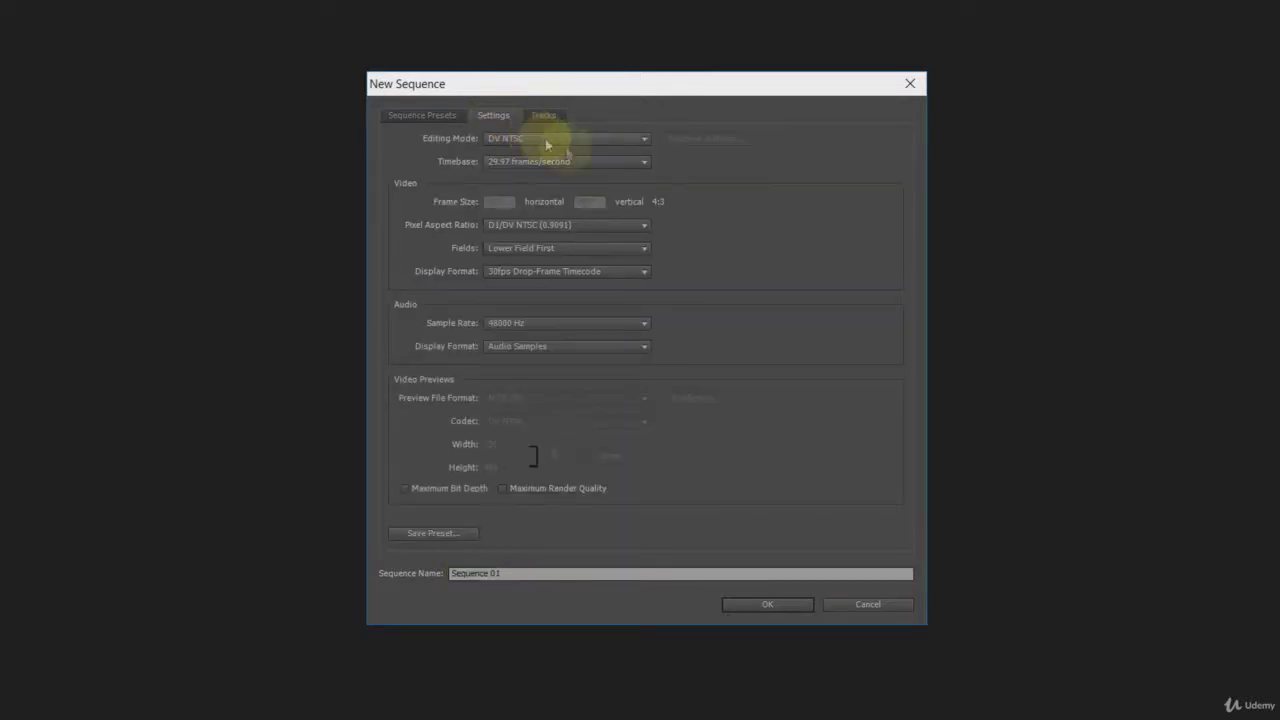
{"action": "left_click", "coordinate": [643, 161]}
{"action": "left_click", "coordinate": [644, 152]}
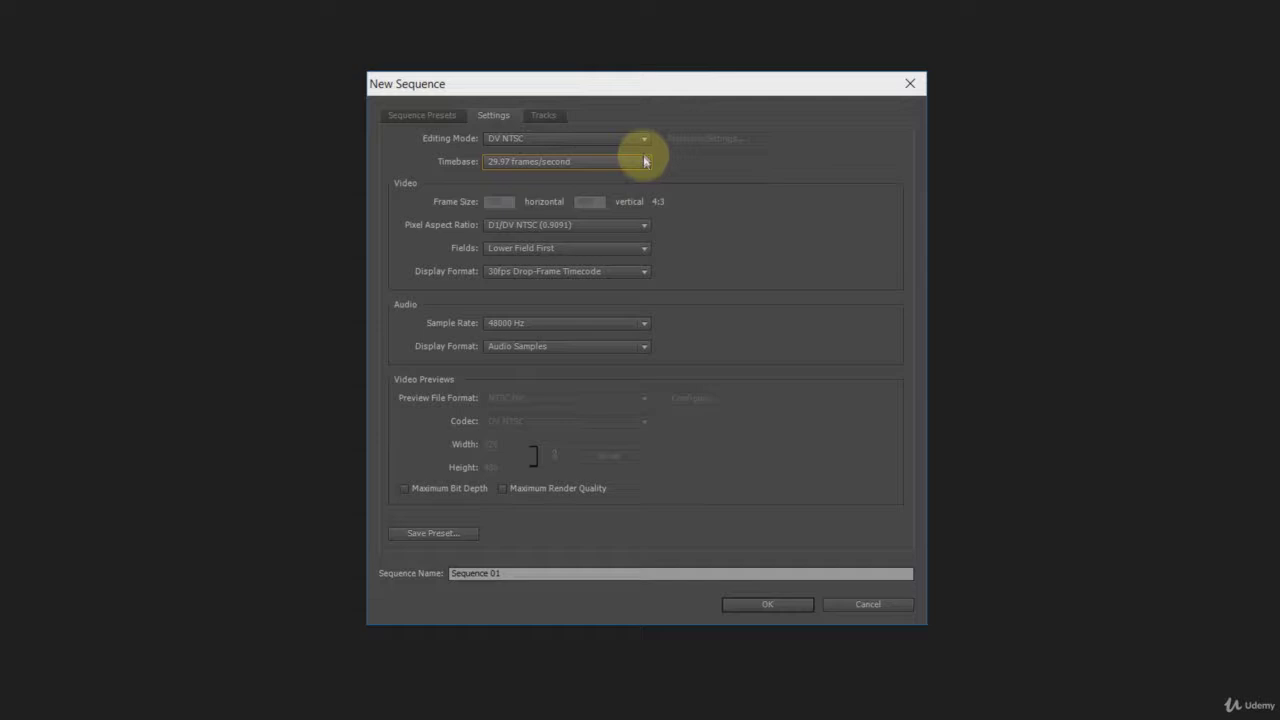
{"action": "left_click", "coordinate": [643, 140]}
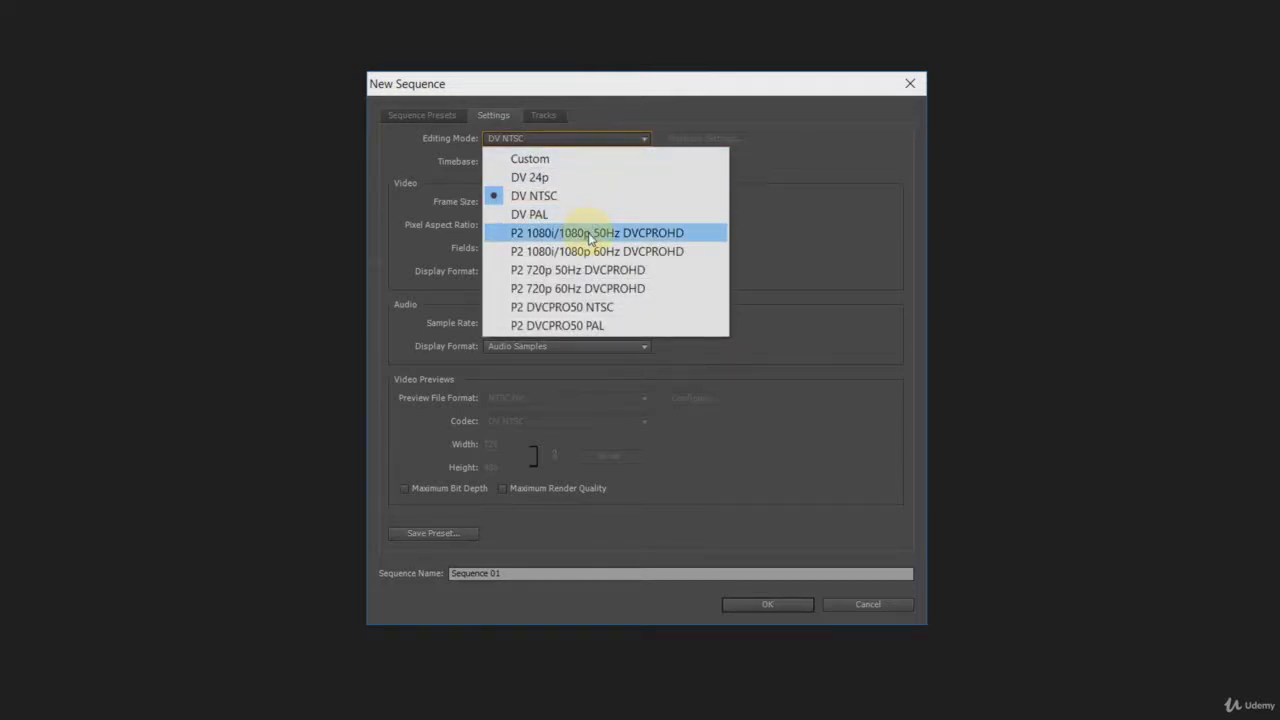
{"action": "left_click", "coordinate": [576, 159]}
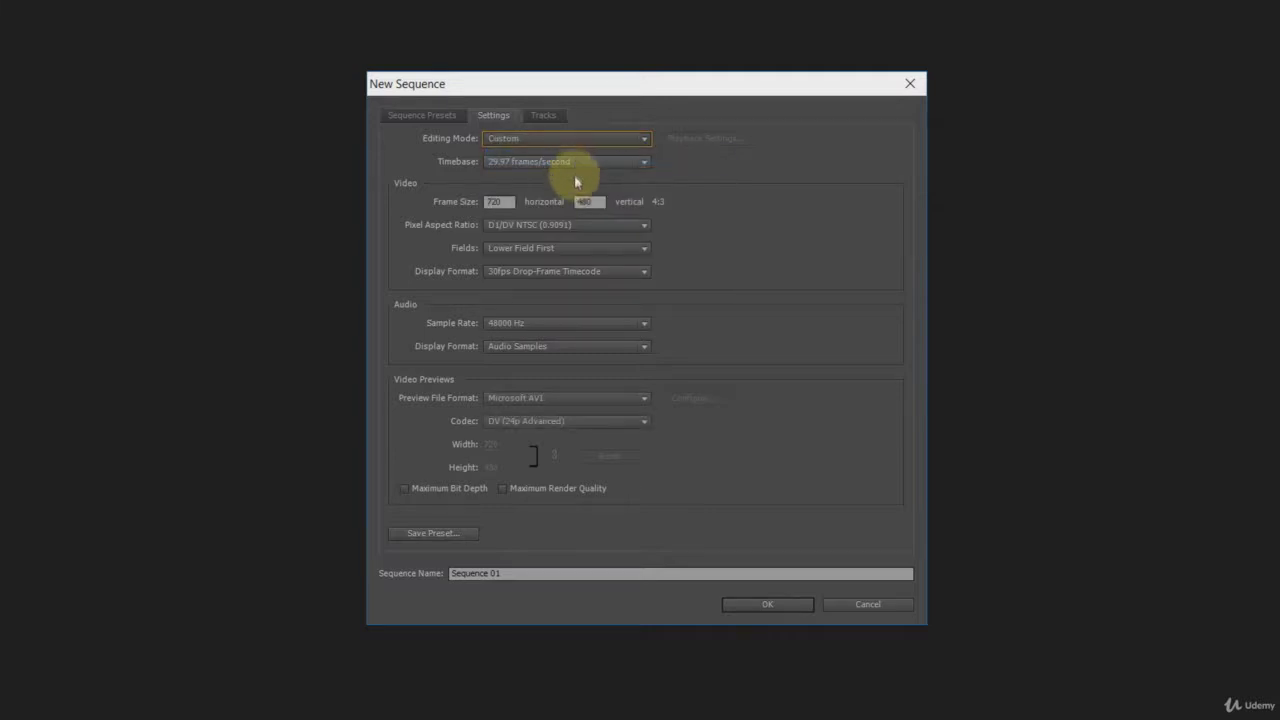
{"action": "left_click", "coordinate": [497, 203]}
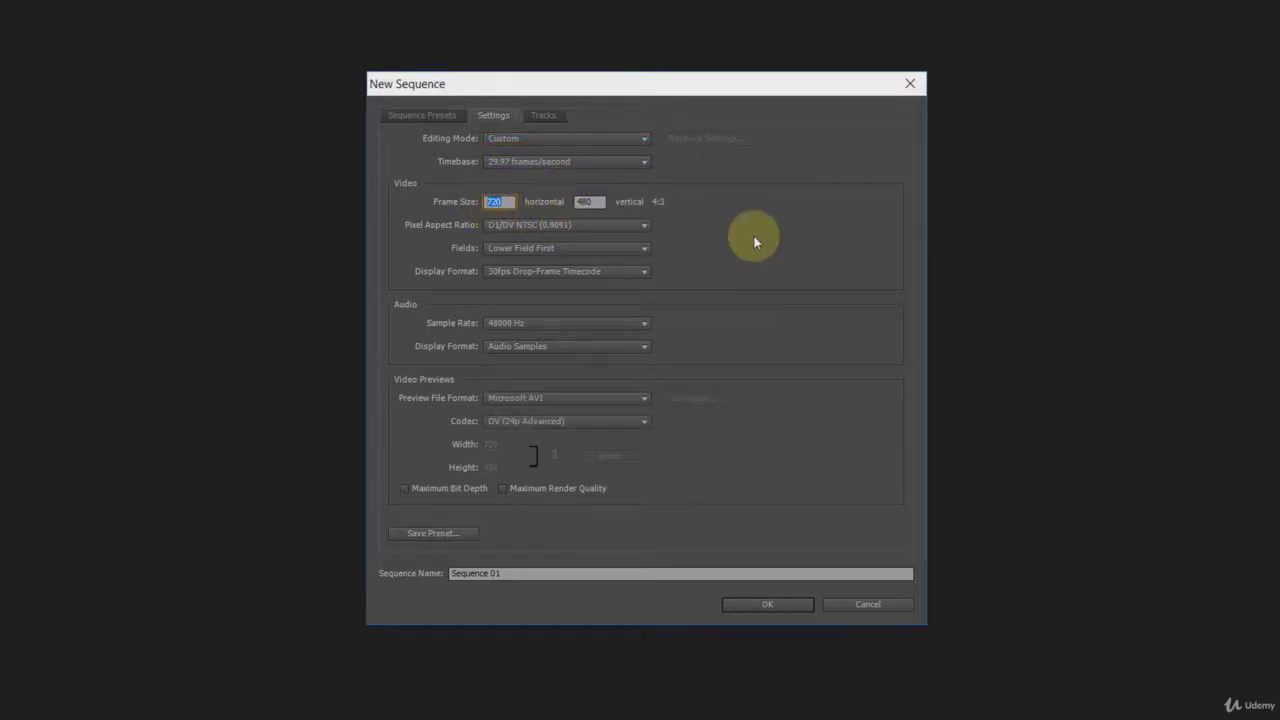
{"action": "type", "text": "1920"}
{"action": "key", "text": "Tab"}
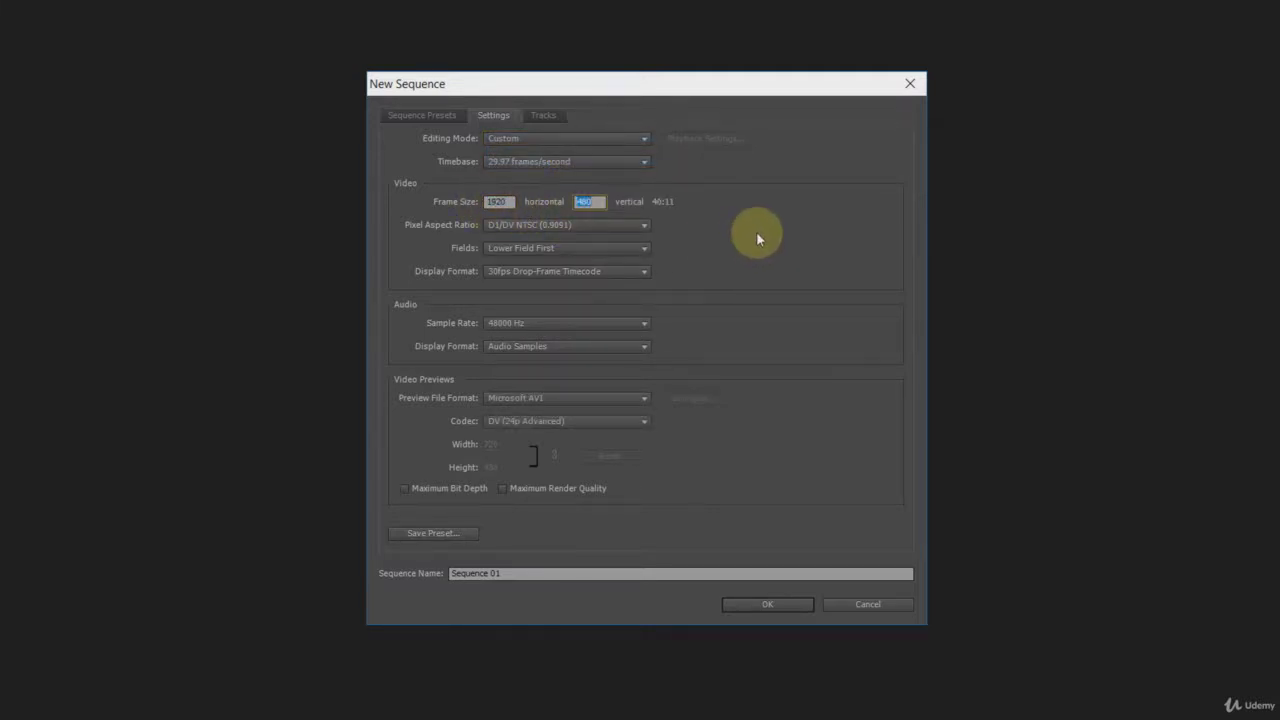
{"action": "type", "text": "1080"}
{"action": "left_click", "coordinate": [646, 227]}
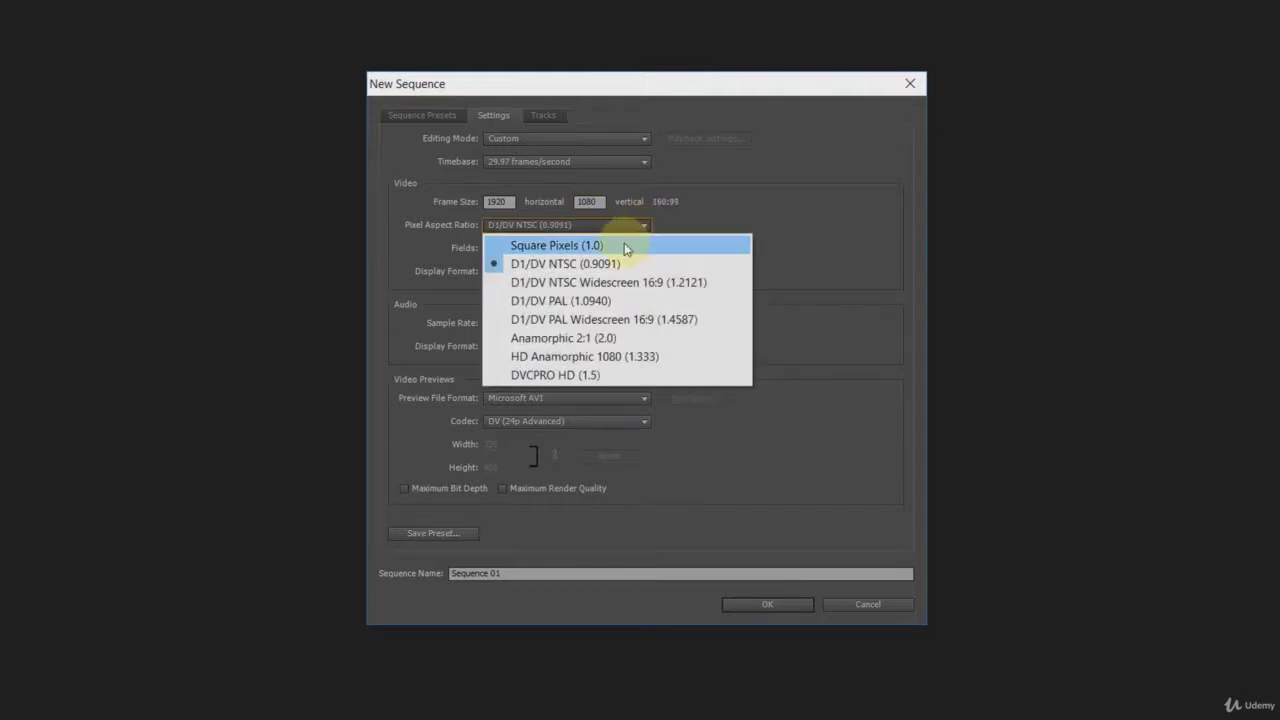
{"action": "left_click", "coordinate": [628, 248]}
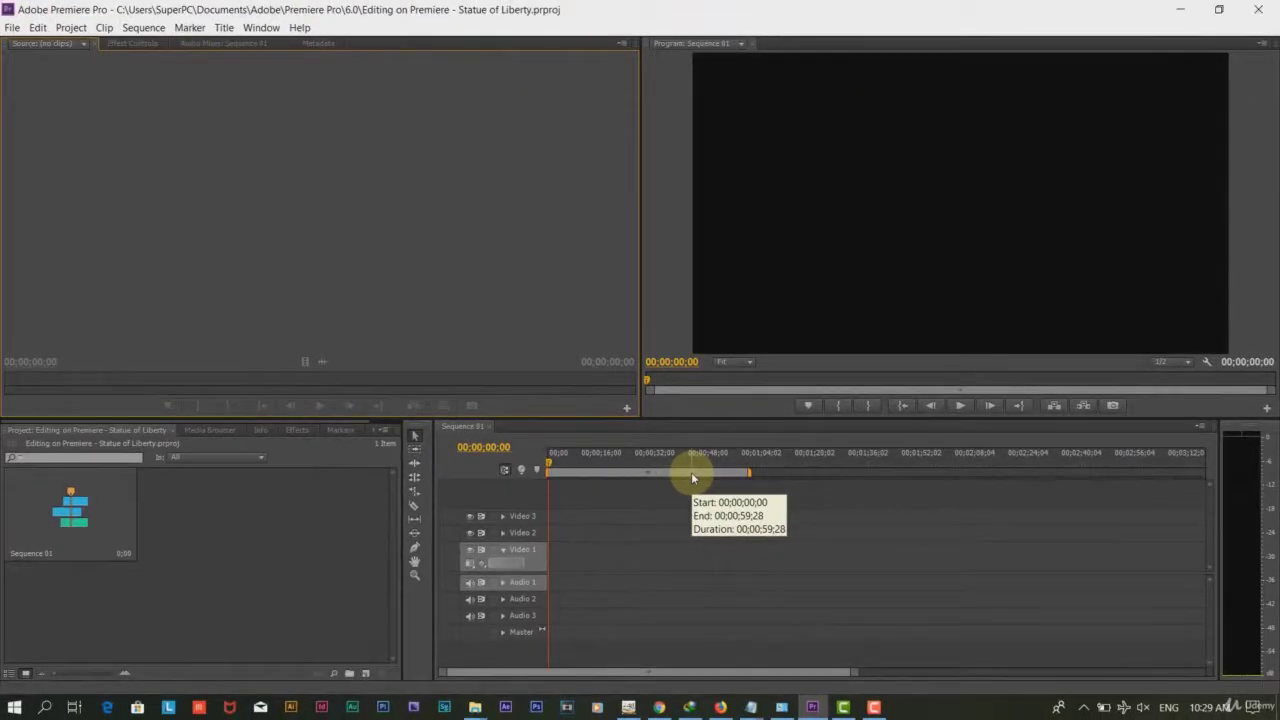
- Import Thumbnail.jpg and drop it at the start of Video 1 as a 5-second clip
{"action": "right_click", "coordinate": [274, 542]}
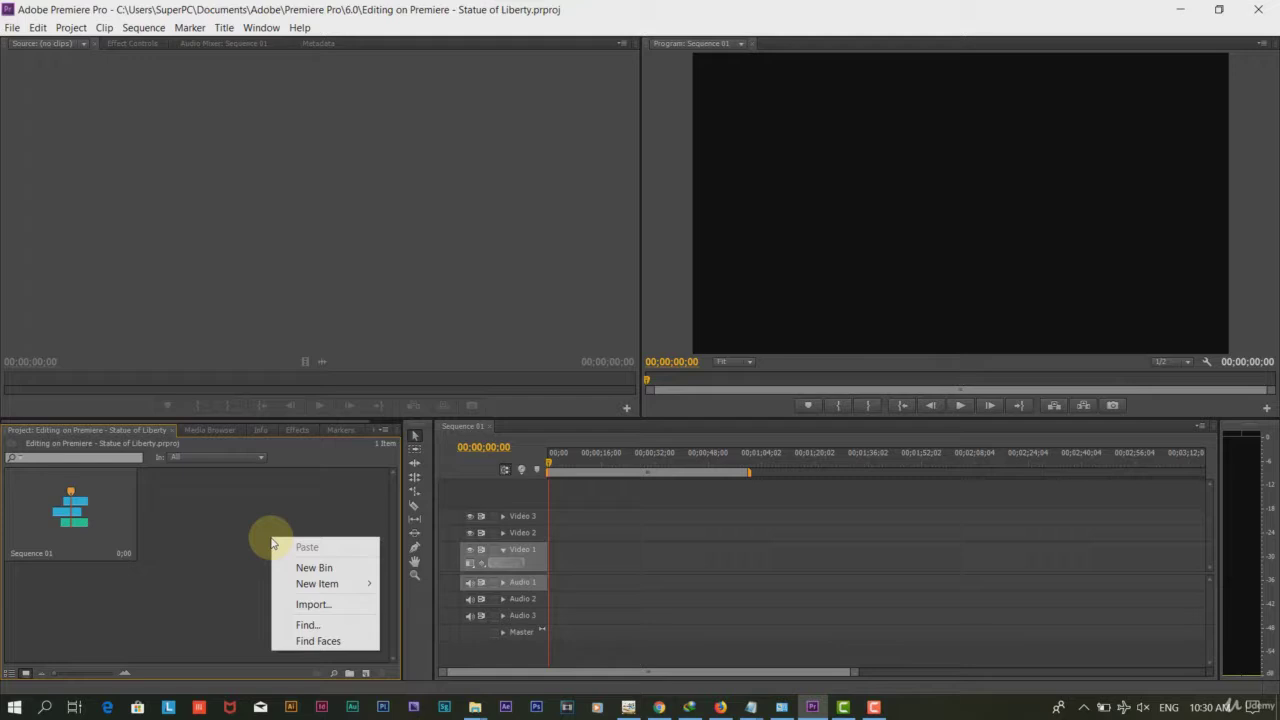
{"action": "left_click", "coordinate": [312, 604]}
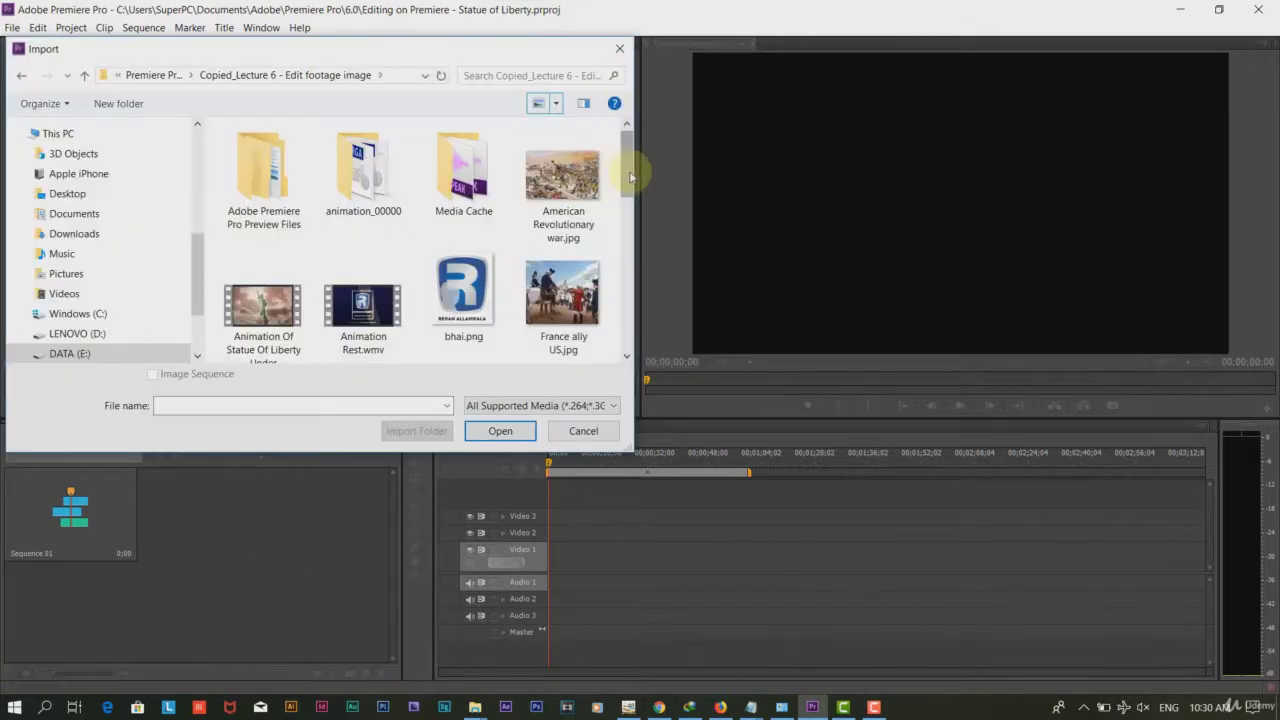
{"action": "left_click_drag", "start_coordinate": [631, 177], "coordinate": [628, 297]}
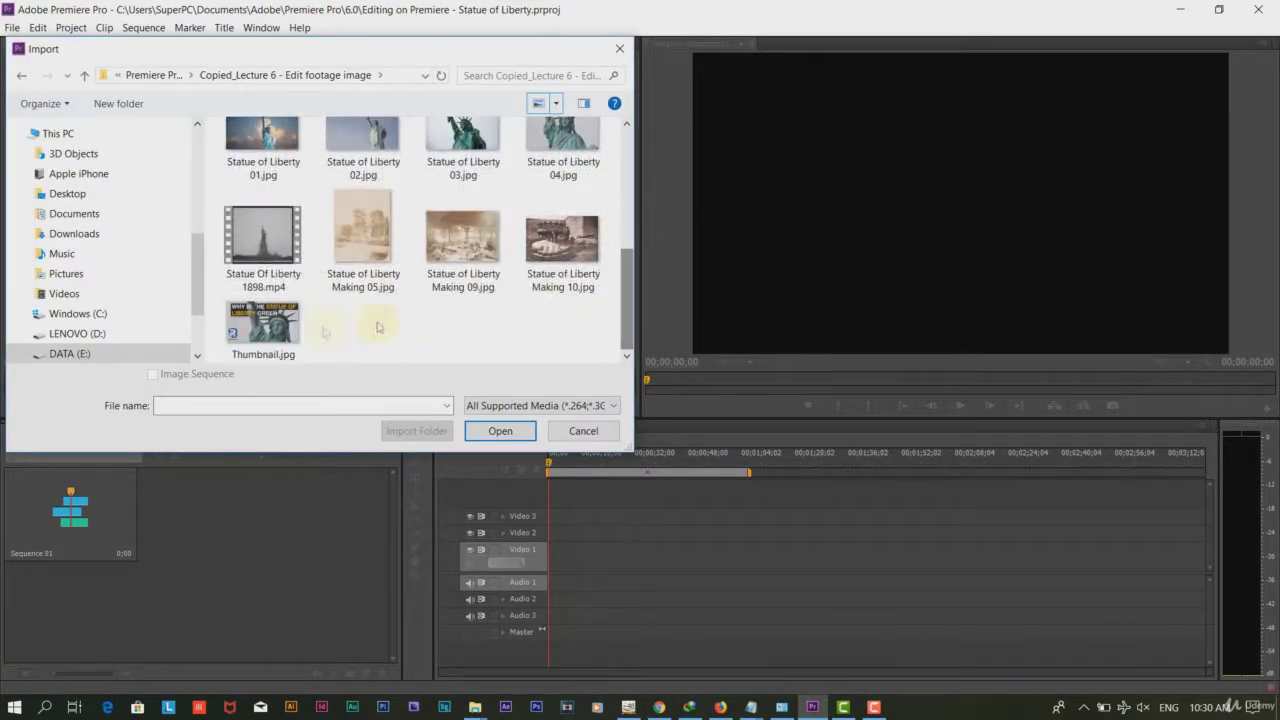
{"action": "left_click", "coordinate": [263, 324]}
{"action": "left_click", "coordinate": [500, 430]}
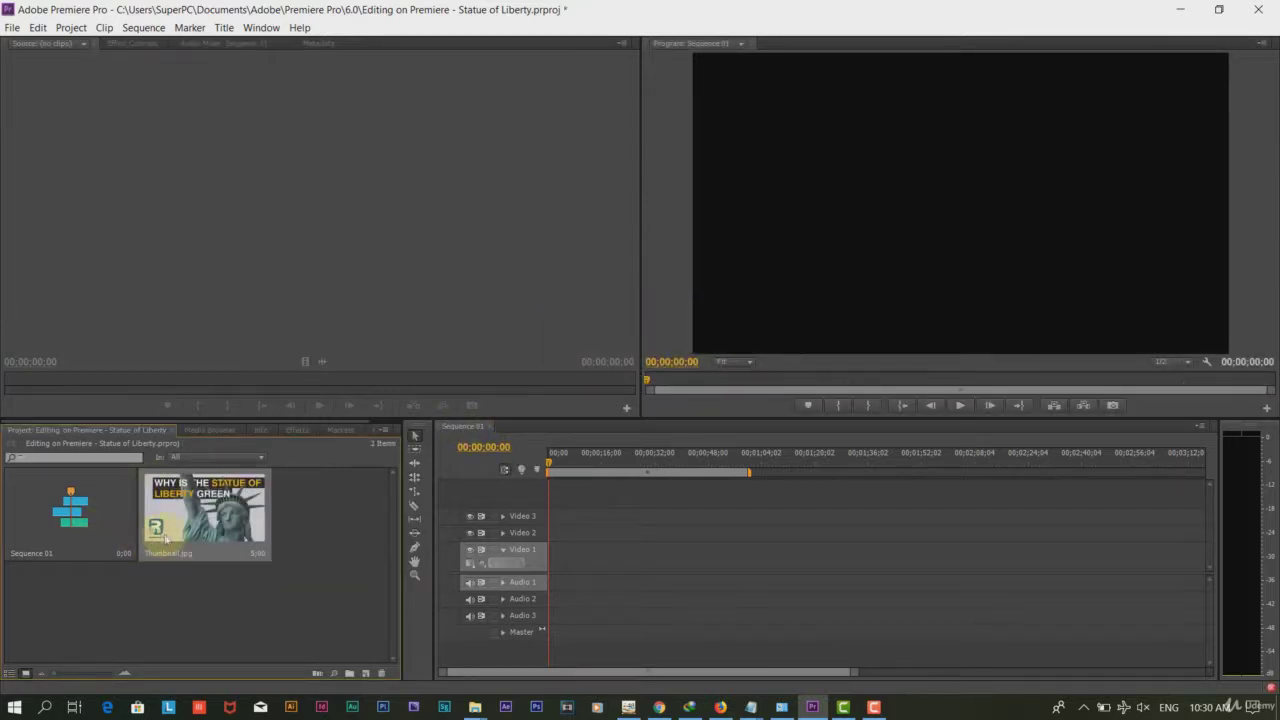
{"action": "left_click_drag", "start_coordinate": [199, 533], "coordinate": [558, 558]}
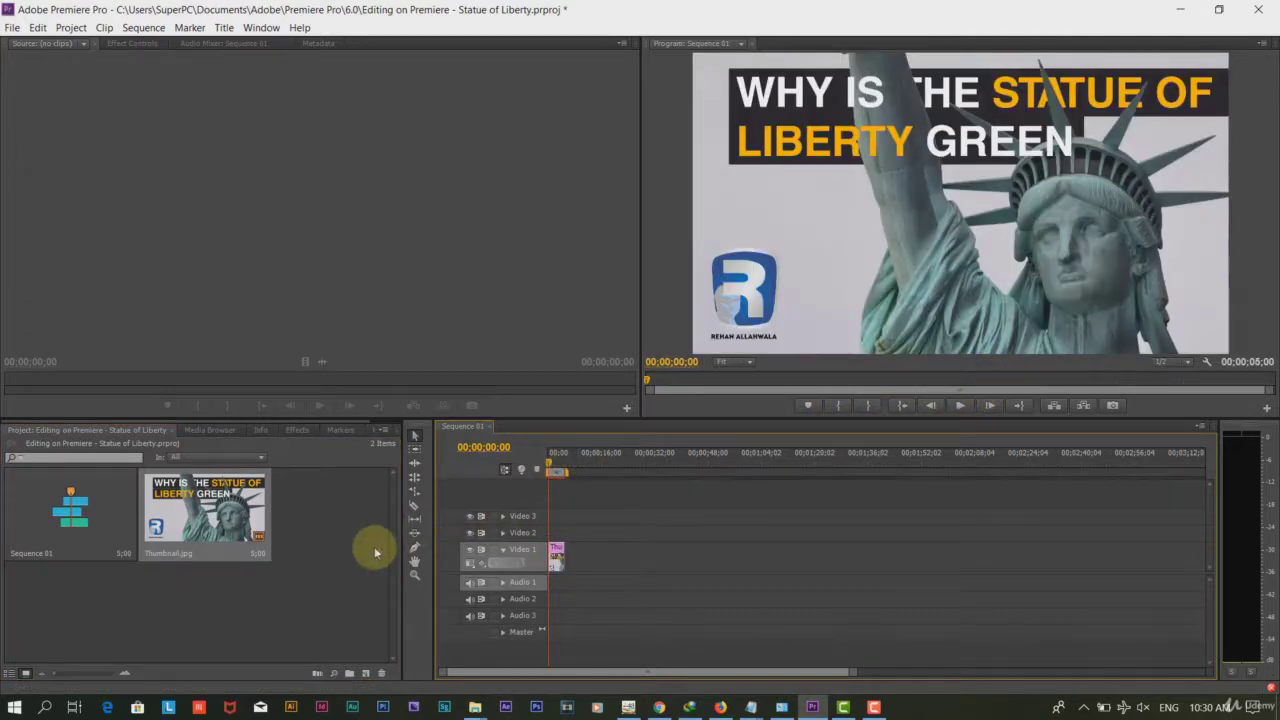
{"action": "left_click", "coordinate": [348, 557]}
- Import the files from American Revolutionary war.jpg through the Statue of Liberty images, totalling 17 project items
{"action": "right_click", "coordinate": [330, 516]}
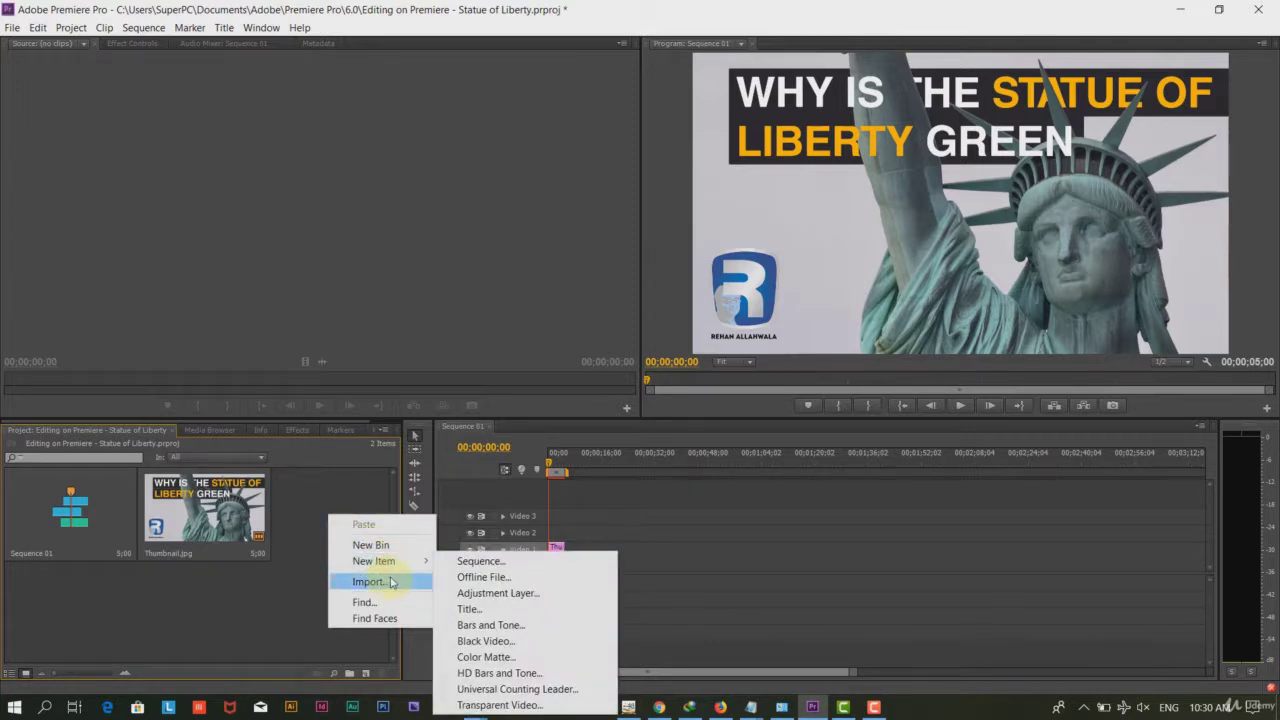
{"action": "left_click", "coordinate": [388, 583]}
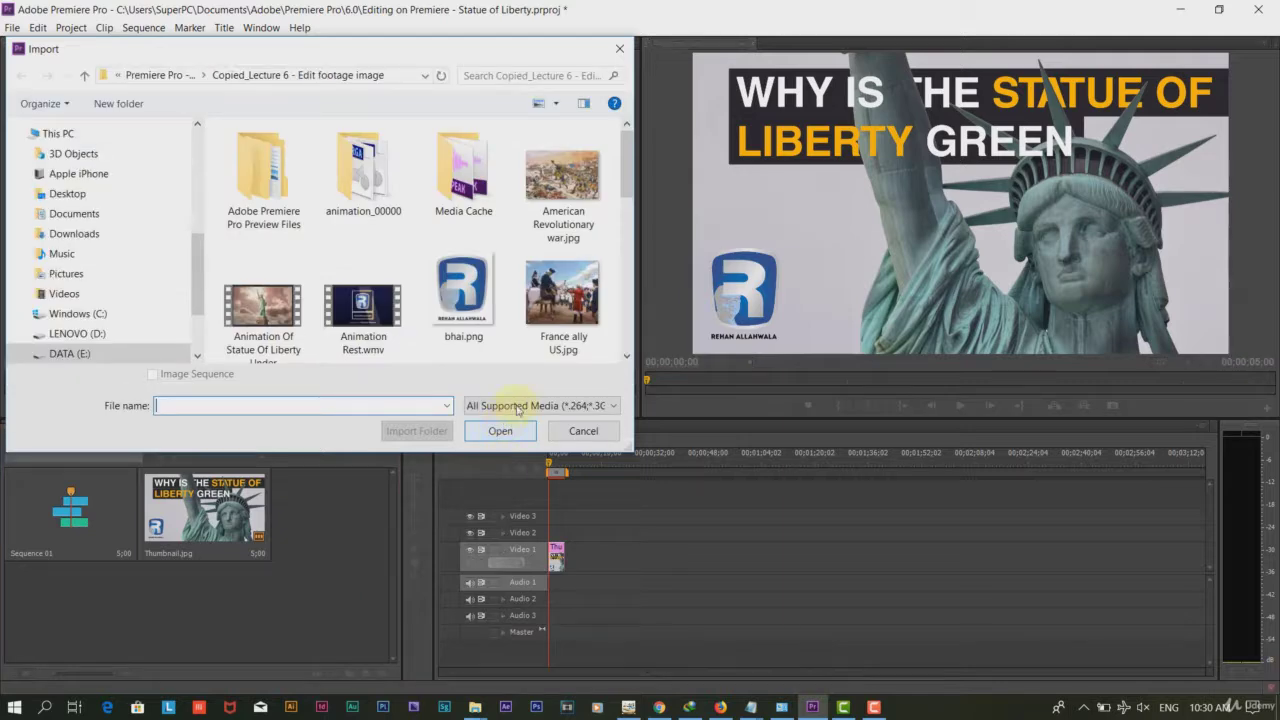
{"action": "left_click", "coordinate": [578, 180]}
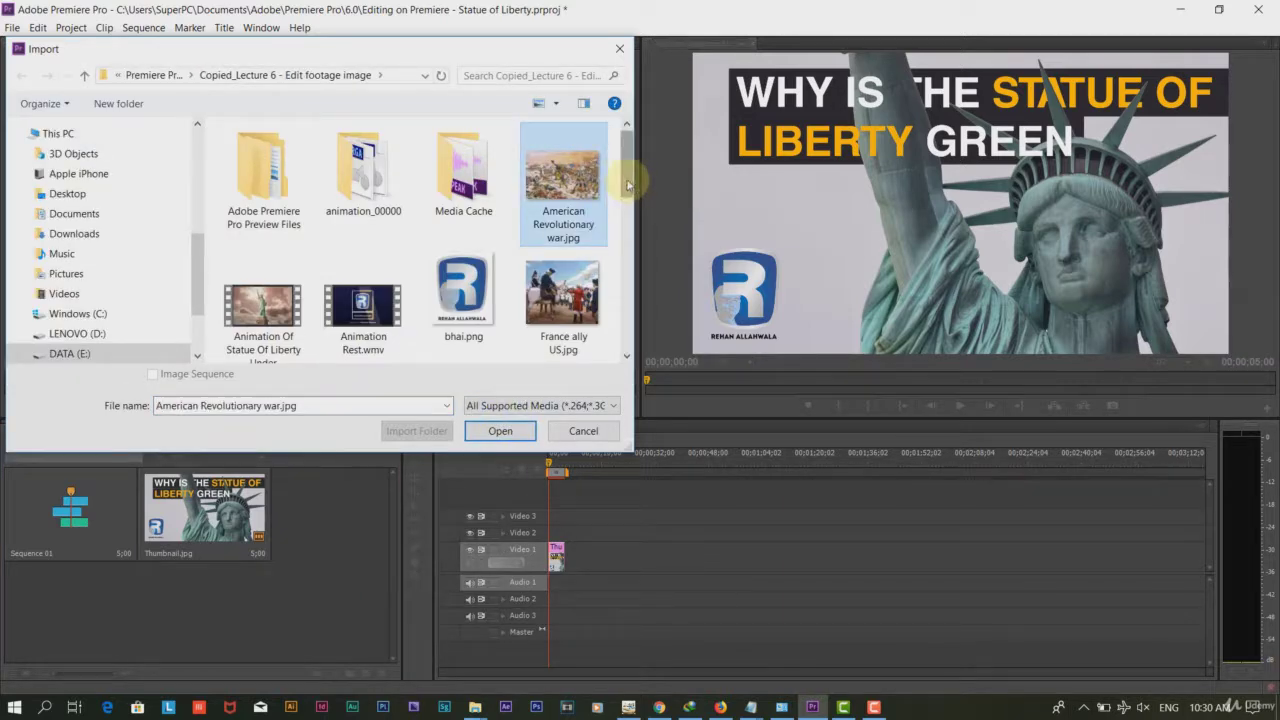
{"action": "left_click_drag", "start_coordinate": [634, 177], "coordinate": [639, 320]}
{"action": "scroll", "coordinate": [630, 250], "scroll_direction": "up", "scroll_amount": 3}
{"action": "key", "text": "shift+Right"}
{"action": "key", "text": "shift+Right"}
{"action": "key", "text": "shift+Right"}
{"action": "key", "text": "shift+Right"}
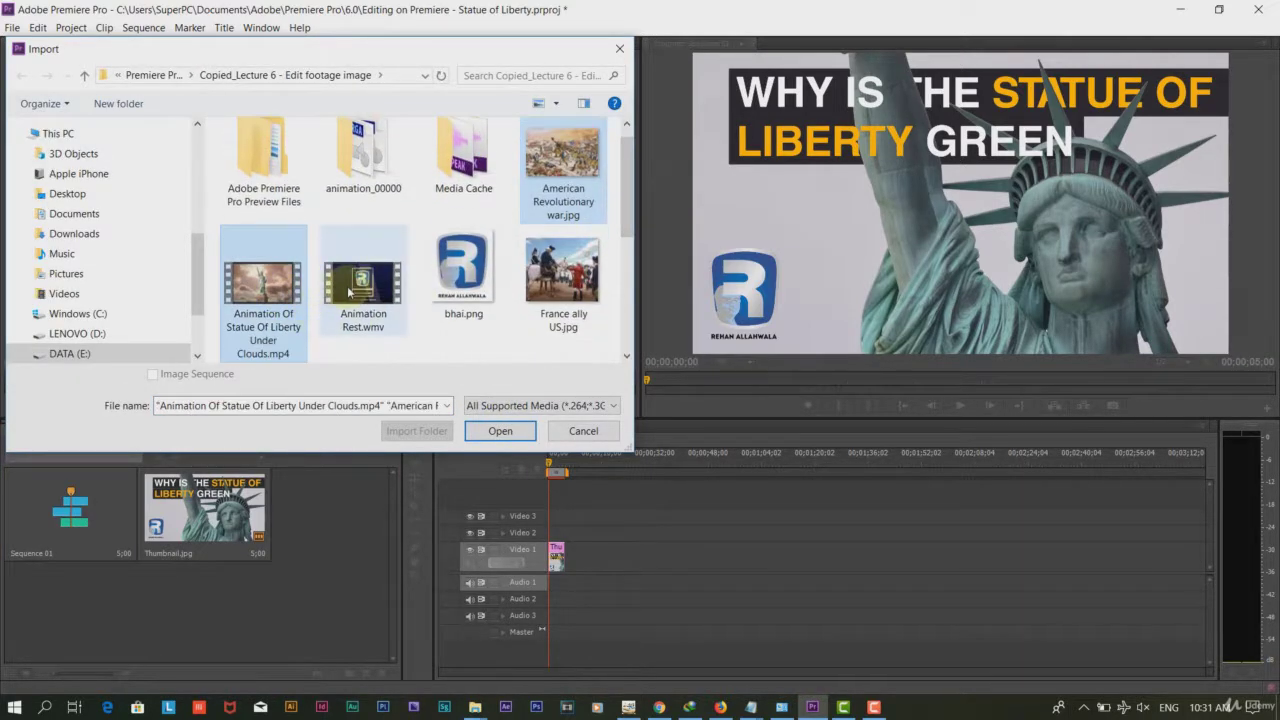
{"action": "key", "text": "shift+Right"}
{"action": "key", "text": "shift+Right"}
{"action": "key", "text": "shift+Right"}
{"action": "key", "text": "shift+Right"}
{"action": "key", "text": "shift+Right"}
{"action": "key", "text": "shift+Right"}
{"action": "key", "text": "shift+Right"}
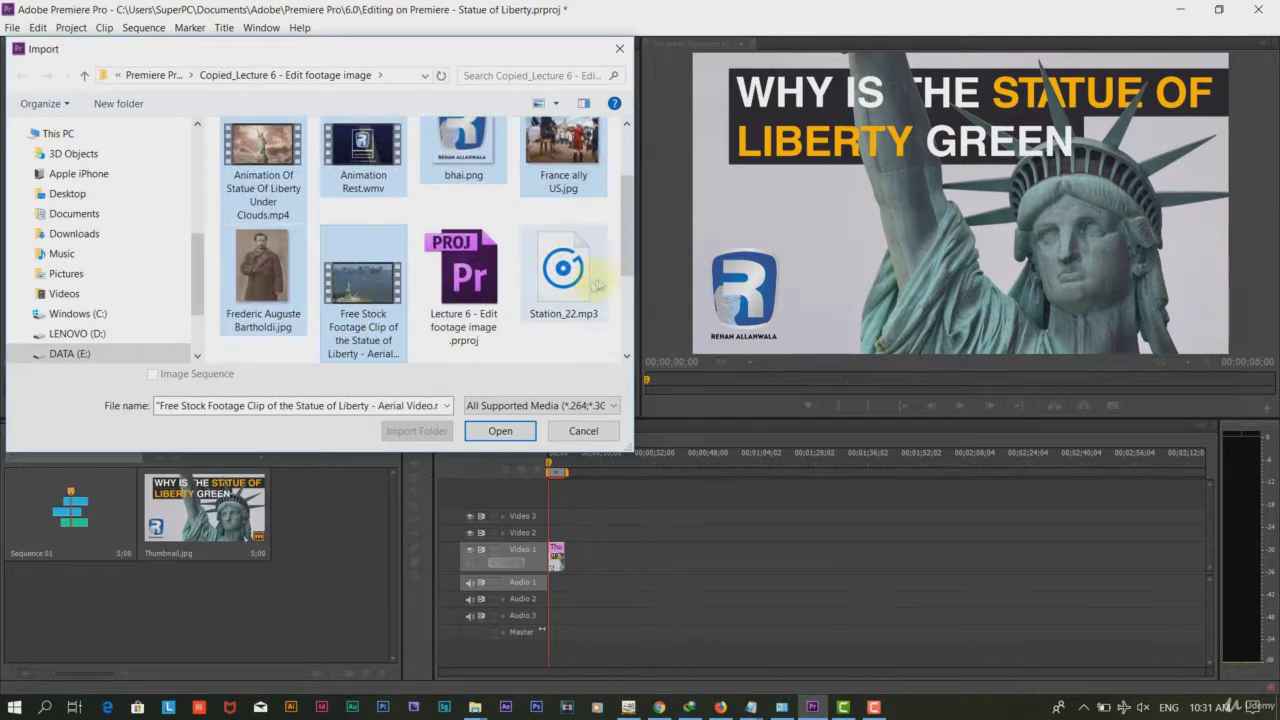
{"action": "key", "text": "shift+Right"}
{"action": "key", "text": "shift+Right"}
{"action": "key", "text": "shift+Right"}
{"action": "key", "text": "shift+Right"}
{"action": "key", "text": "shift+Right"}
{"action": "key", "text": "shift+Right"}
{"action": "key", "text": "shift+Right"}
{"action": "key", "text": "shift+Right"}
{"action": "key", "text": "shift+Right"}
{"action": "key", "text": "shift+Right"}
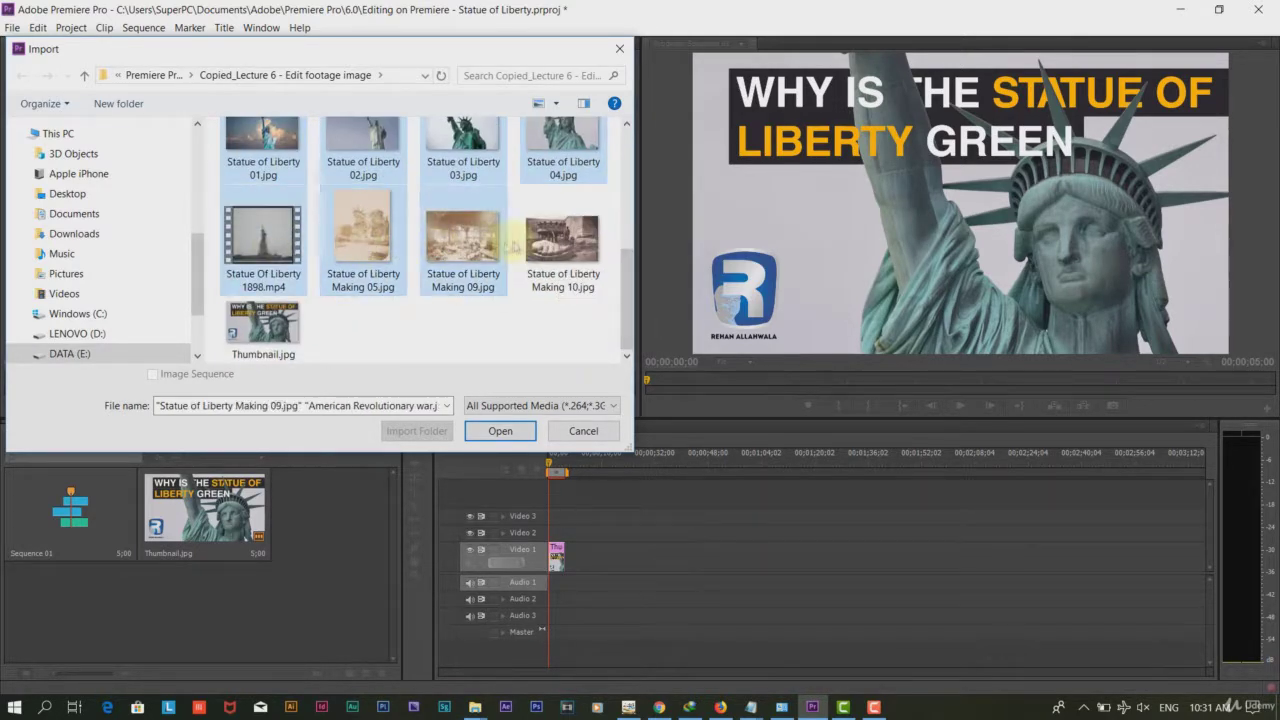
{"action": "left_click", "coordinate": [495, 430]}
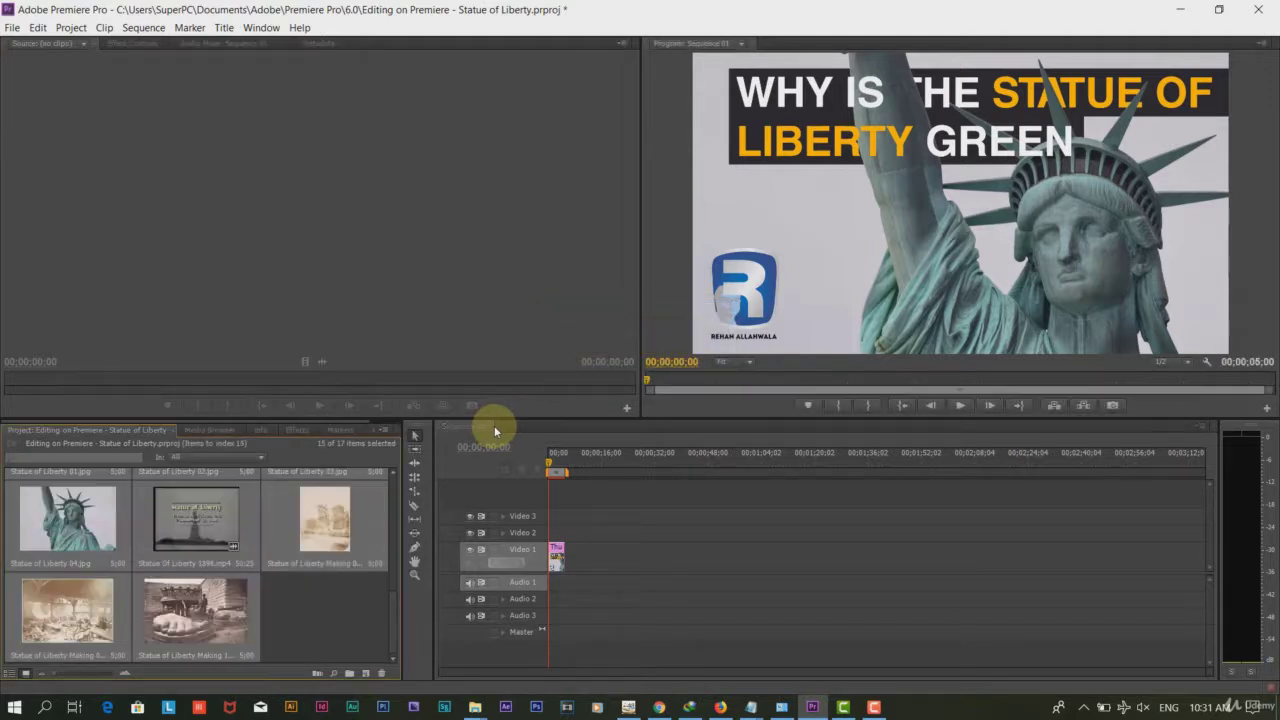
- Import the Station_22.mp3 music file into the project
{"action": "right_click", "coordinate": [313, 607]}
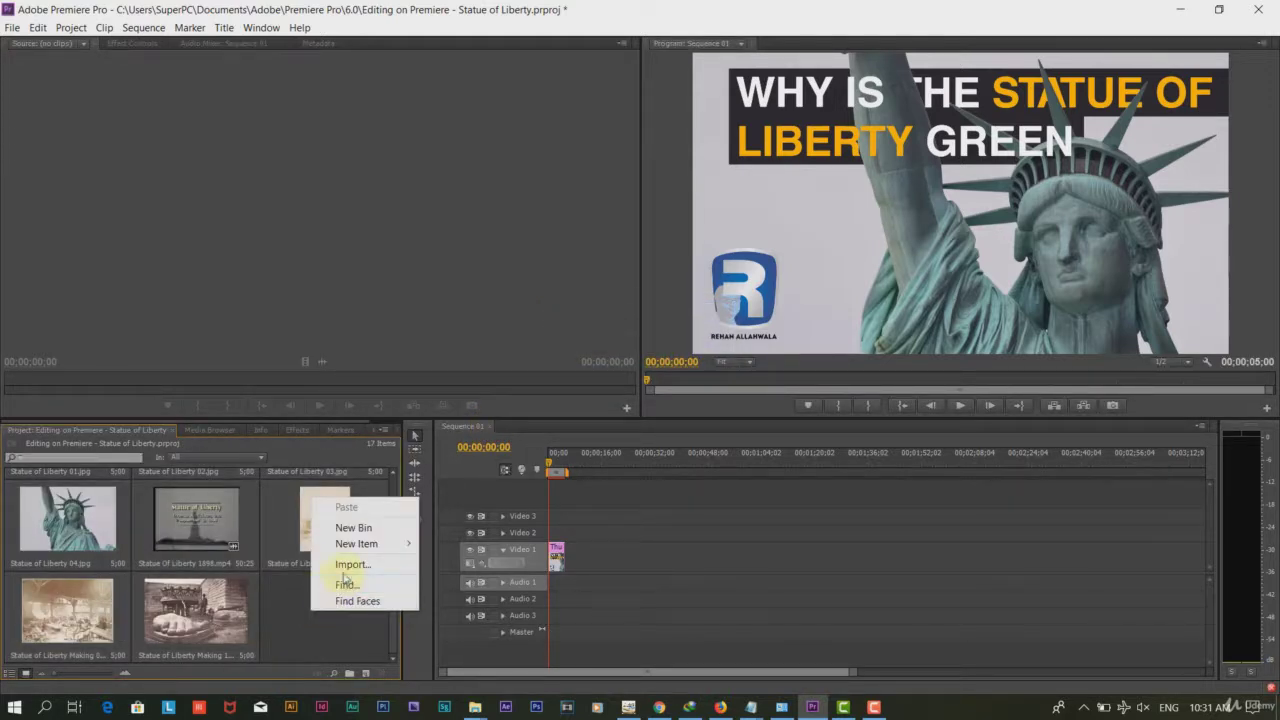
{"action": "left_click", "coordinate": [346, 566]}
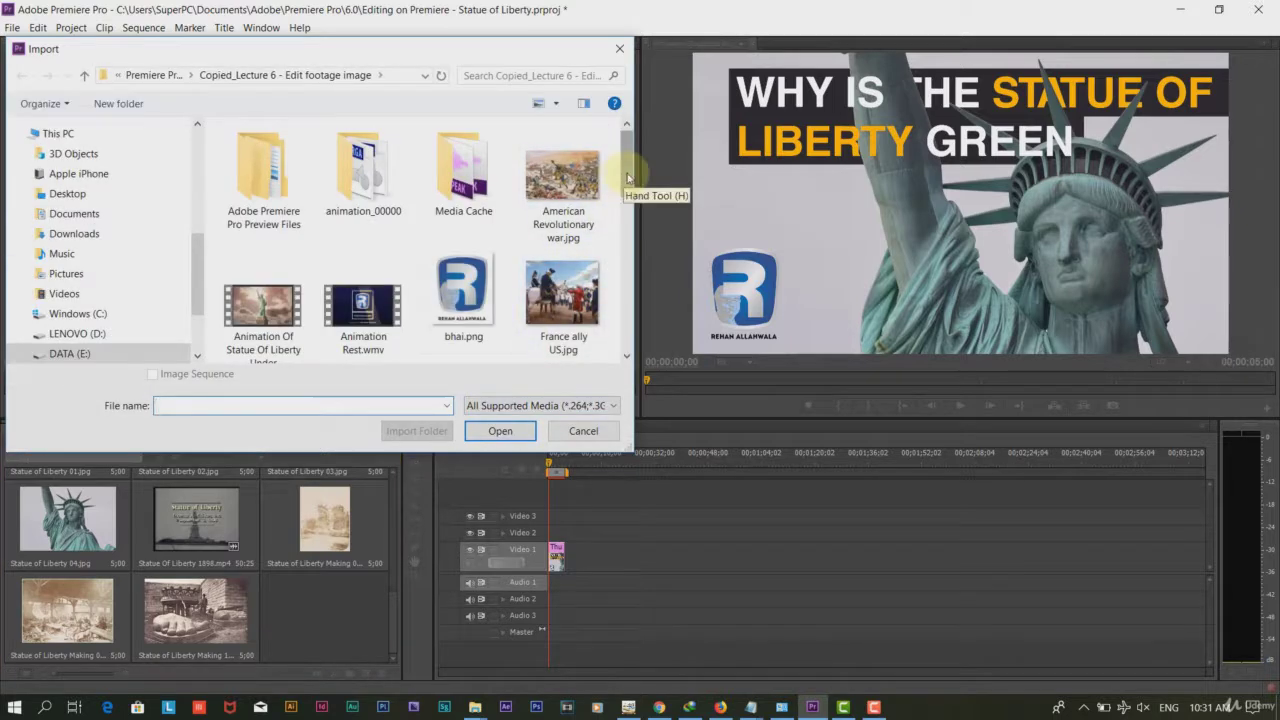
{"action": "scroll", "coordinate": [628, 178], "scroll_direction": "down", "scroll_amount": 3}
{"action": "left_click", "coordinate": [568, 242]}
{"action": "left_click", "coordinate": [500, 430]}
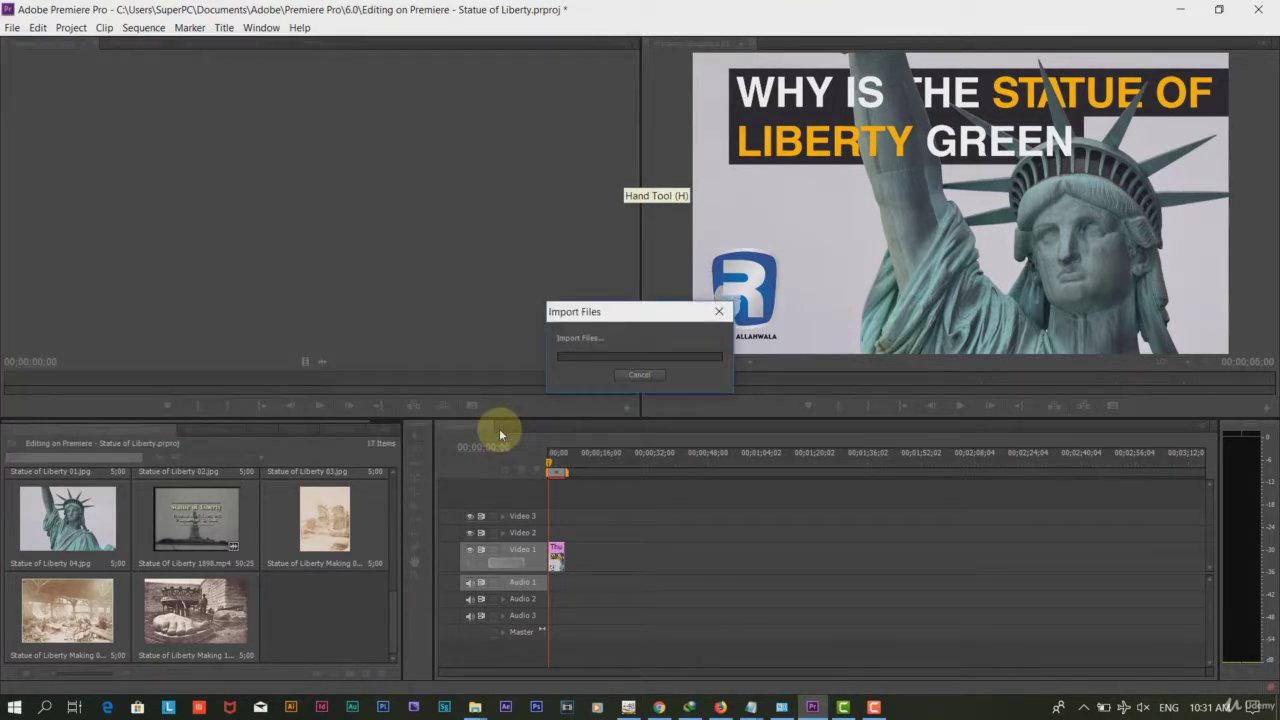
- Place Station_22.mp3 on Audio 1, show its waveform, and trim it so the sequence runs 00;01;09;16
{"action": "left_click_drag", "start_coordinate": [331, 624], "coordinate": [552, 590]}
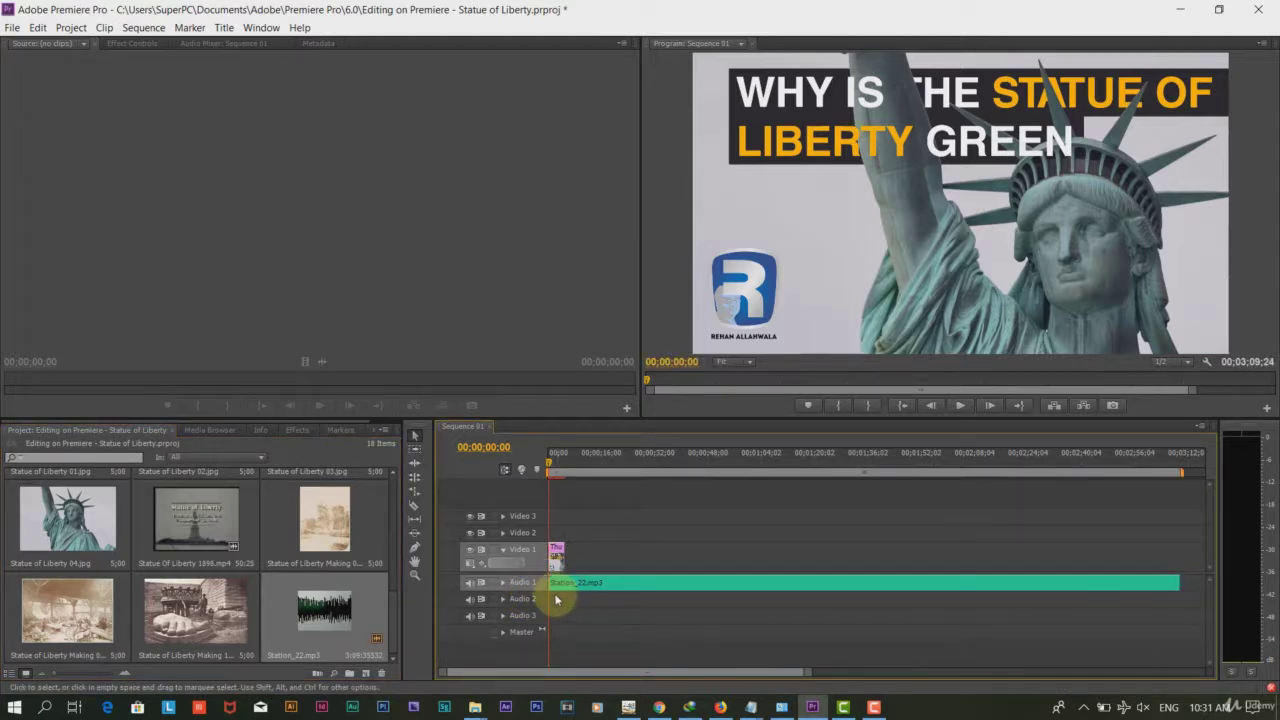
{"action": "left_click", "coordinate": [503, 583]}
{"action": "mouse_move", "coordinate": [550, 588]}
{"action": "left_mouse_down"}
{"action": "mouse_move", "coordinate": [789, 607]}
{"action": "mouse_move", "coordinate": [786, 590]}
{"action": "mouse_move", "coordinate": [565, 580]}
{"action": "left_mouse_up"}
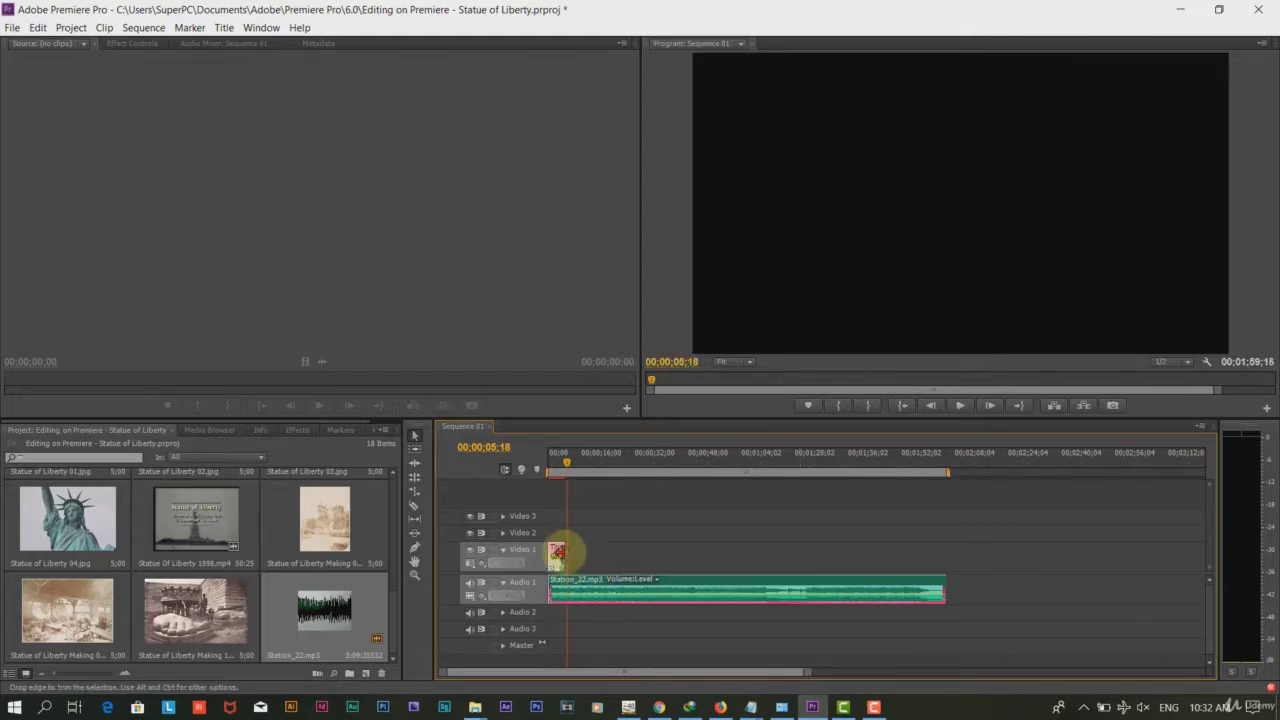
- Place the statue-in-clouds animation on Video 1 right after the thumbnail
{"action": "left_click", "coordinate": [556, 463]}
{"action": "scroll", "coordinate": [395, 615], "scroll_direction": "up", "scroll_amount": 3}
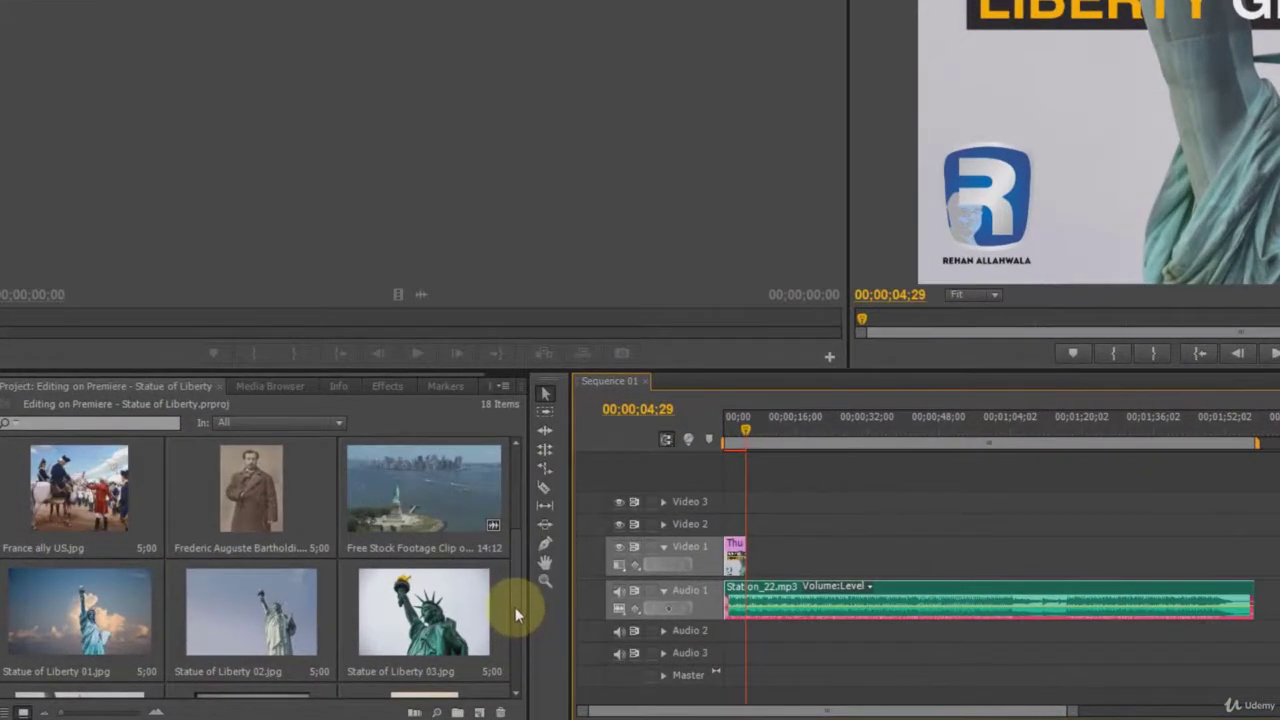
{"action": "left_click_drag", "start_coordinate": [515, 603], "coordinate": [510, 512]}
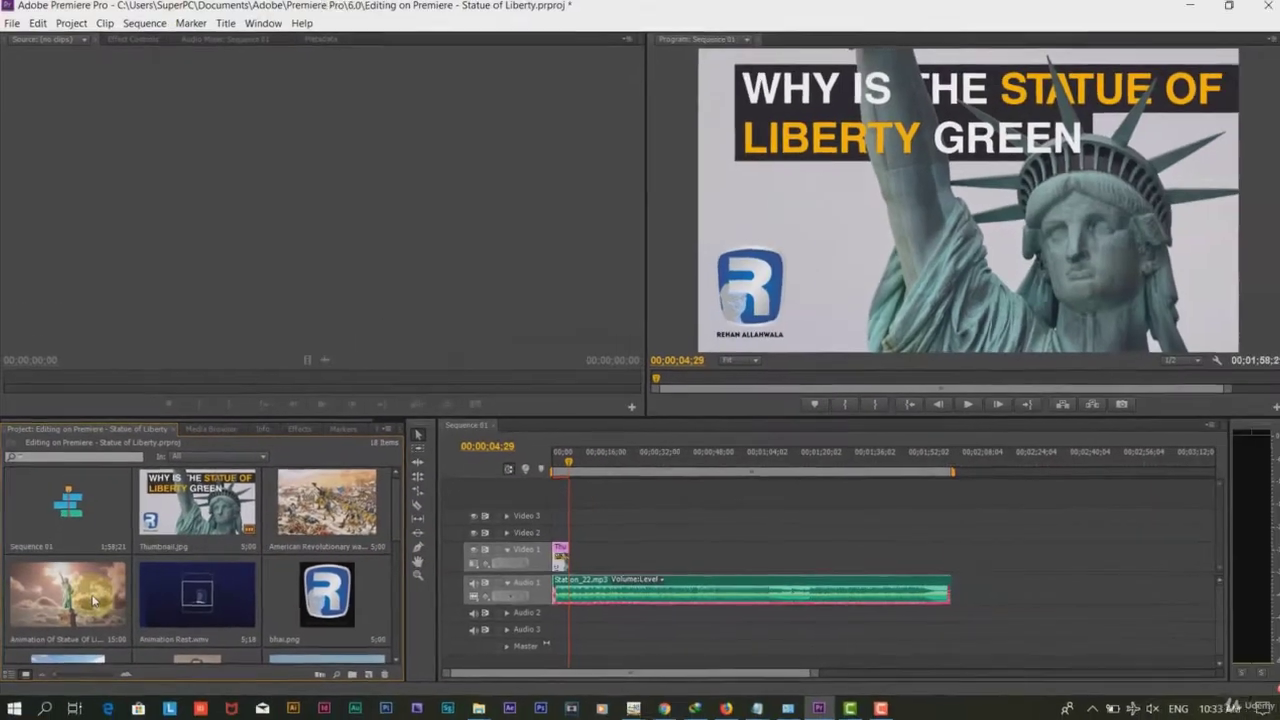
{"action": "left_click_drag", "start_coordinate": [73, 600], "coordinate": [656, 586]}
{"action": "left_click_drag", "start_coordinate": [483, 595], "coordinate": [484, 569]}
{"action": "left_click", "coordinate": [511, 446]}
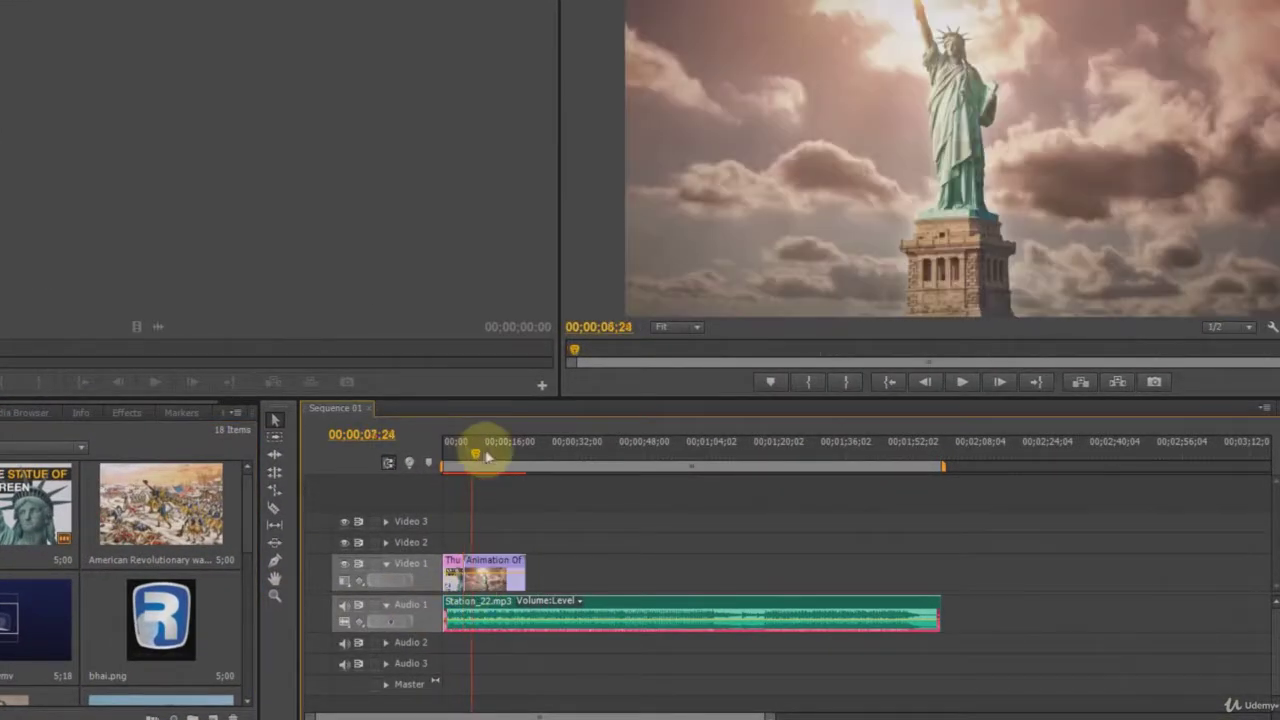
- Add the stock footage, war and France ally US images, then slide the Frederic portrait into place
{"action": "left_click_drag", "start_coordinate": [251, 537], "coordinate": [257, 610]}
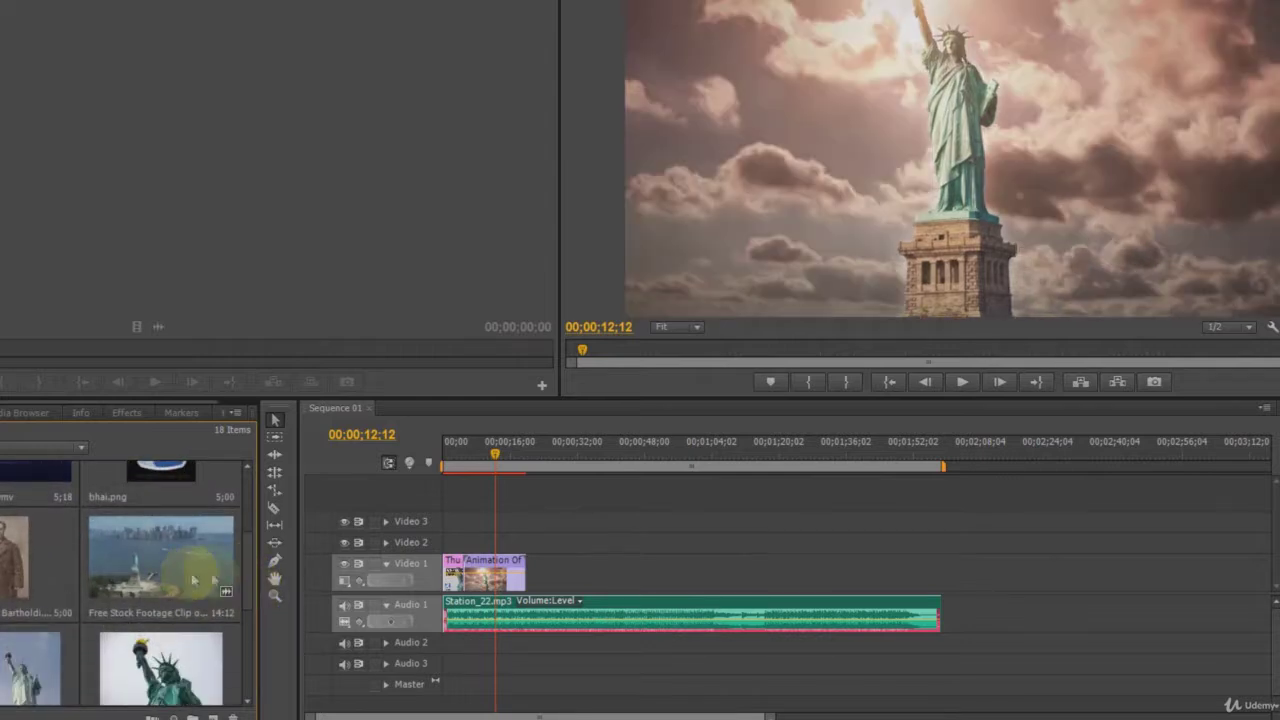
{"action": "left_click_drag", "start_coordinate": [160, 555], "coordinate": [536, 543]}
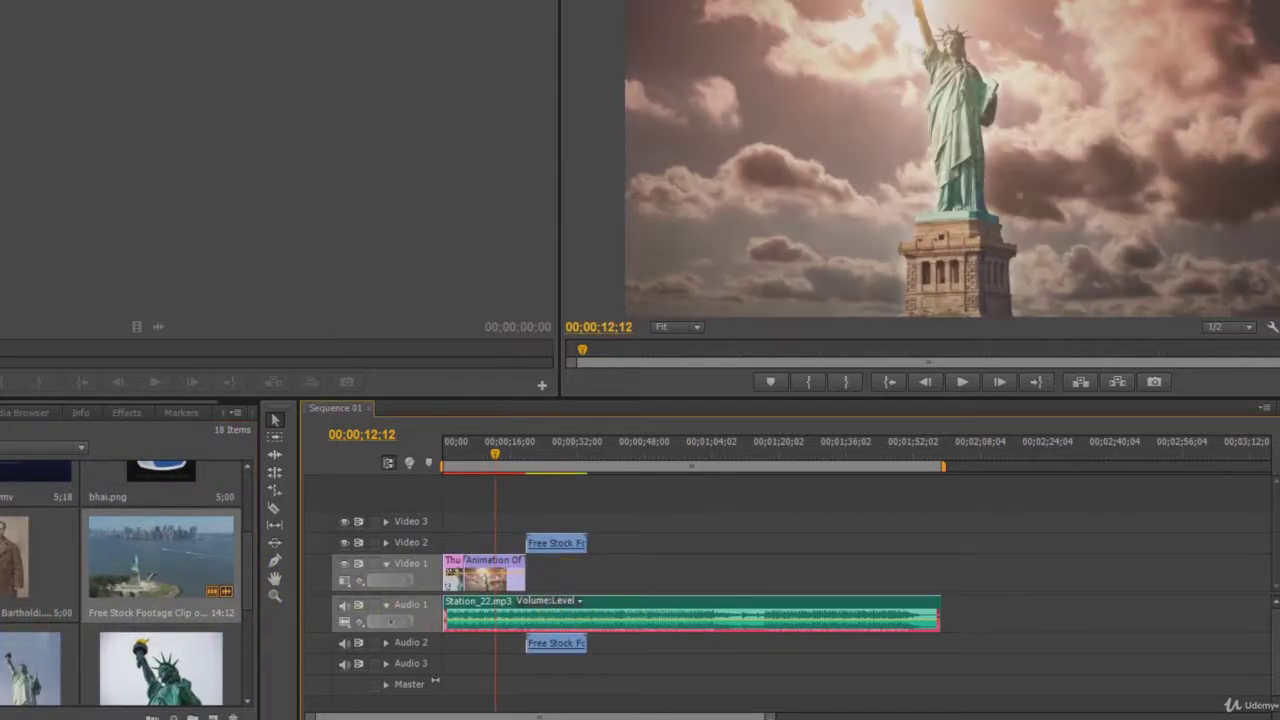
{"action": "scroll", "coordinate": [160, 560], "scroll_direction": "up", "scroll_amount": 2}
{"action": "left_click_drag", "start_coordinate": [160, 510], "coordinate": [612, 545]}
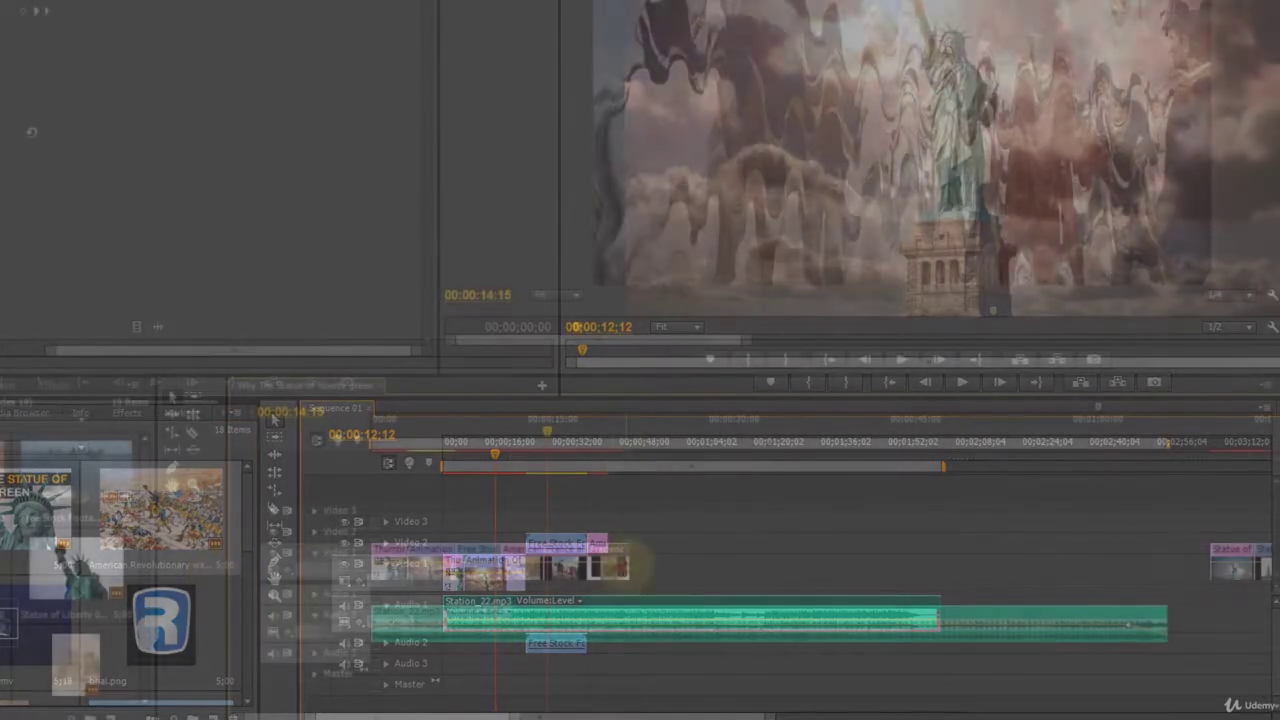
{"action": "left_click_drag", "start_coordinate": [945, 556], "coordinate": [608, 566]}
{"action": "left_click", "coordinate": [565, 433]}
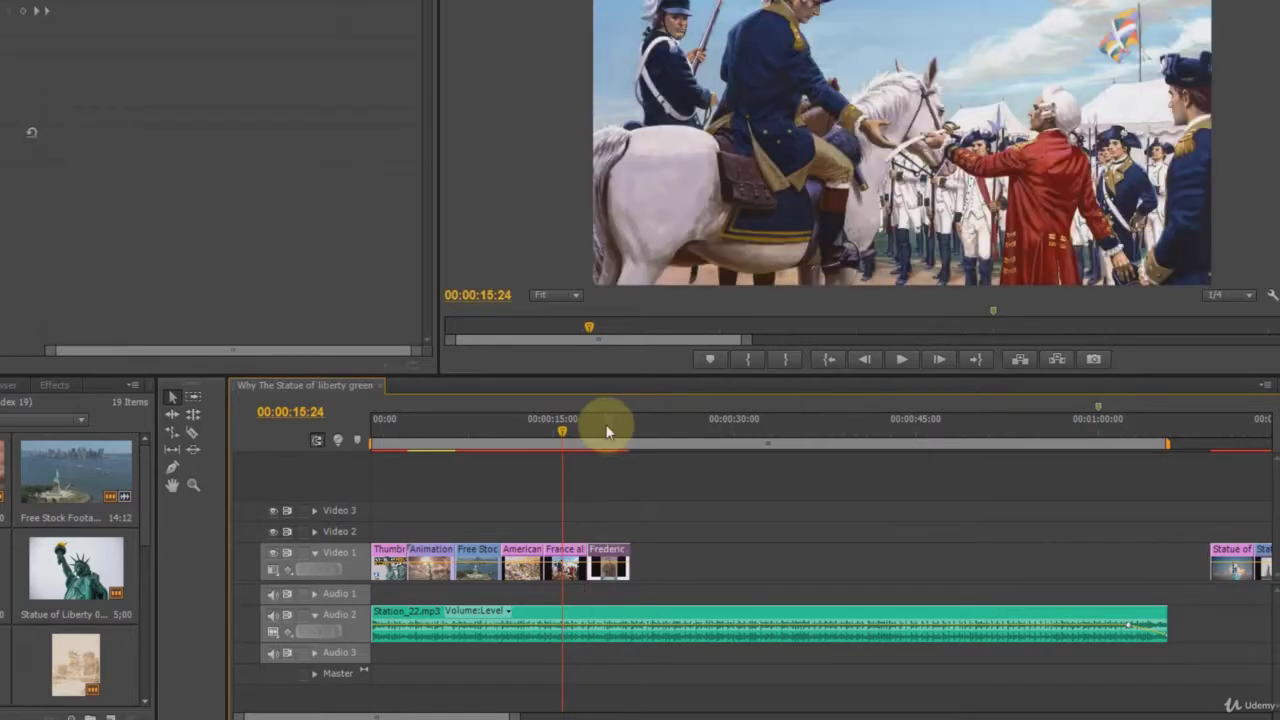
{"action": "left_click", "coordinate": [606, 428]}
- Move the statue clips left so they follow Frederic with no gaps
{"action": "left_click_drag", "start_coordinate": [1224, 578], "coordinate": [655, 566]}
{"action": "left_click", "coordinate": [650, 430]}
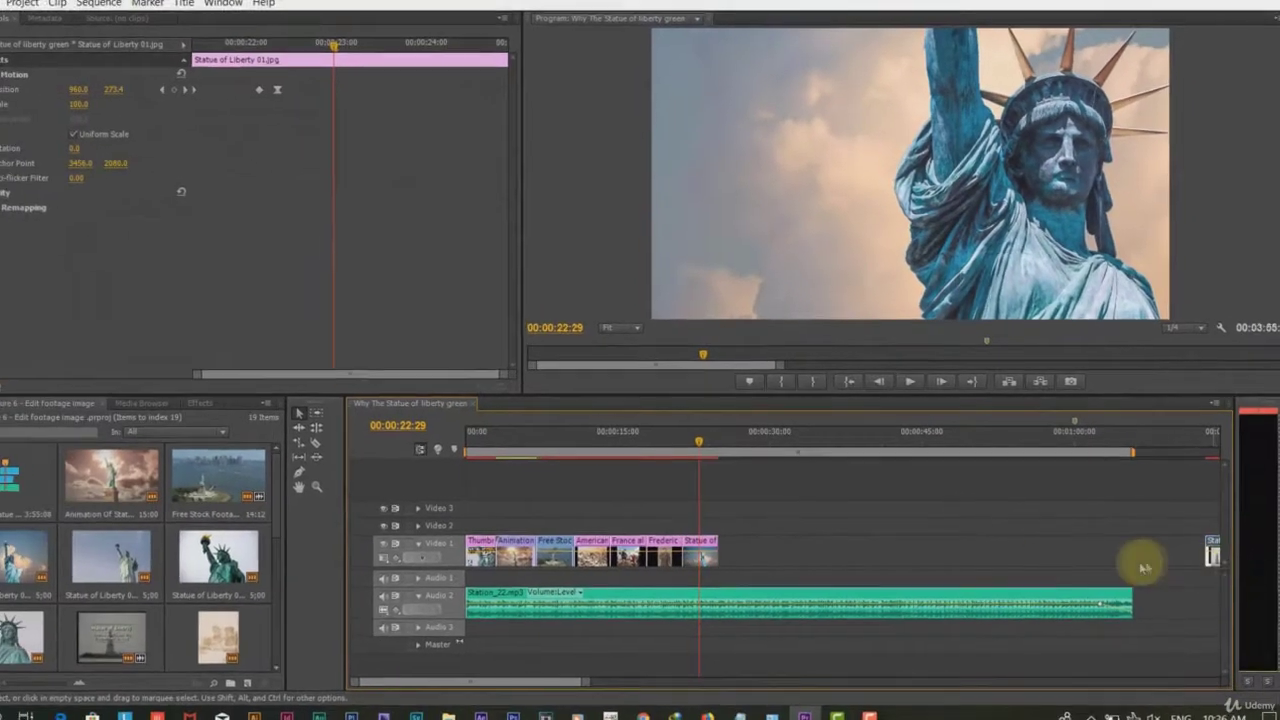
{"action": "left_click_drag", "start_coordinate": [1257, 563], "coordinate": [750, 566]}
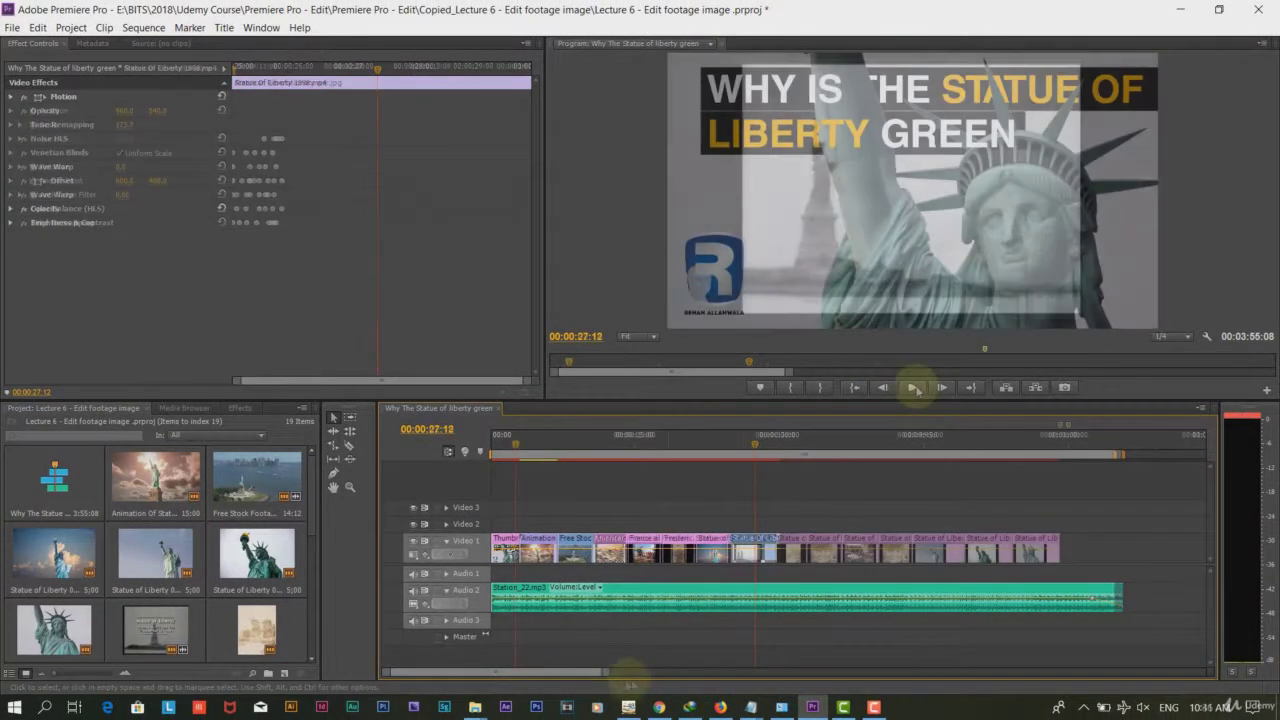
- Play through the sequence, then return to just before the American Revolutionary war painting
{"action": "left_click", "coordinate": [913, 387]}
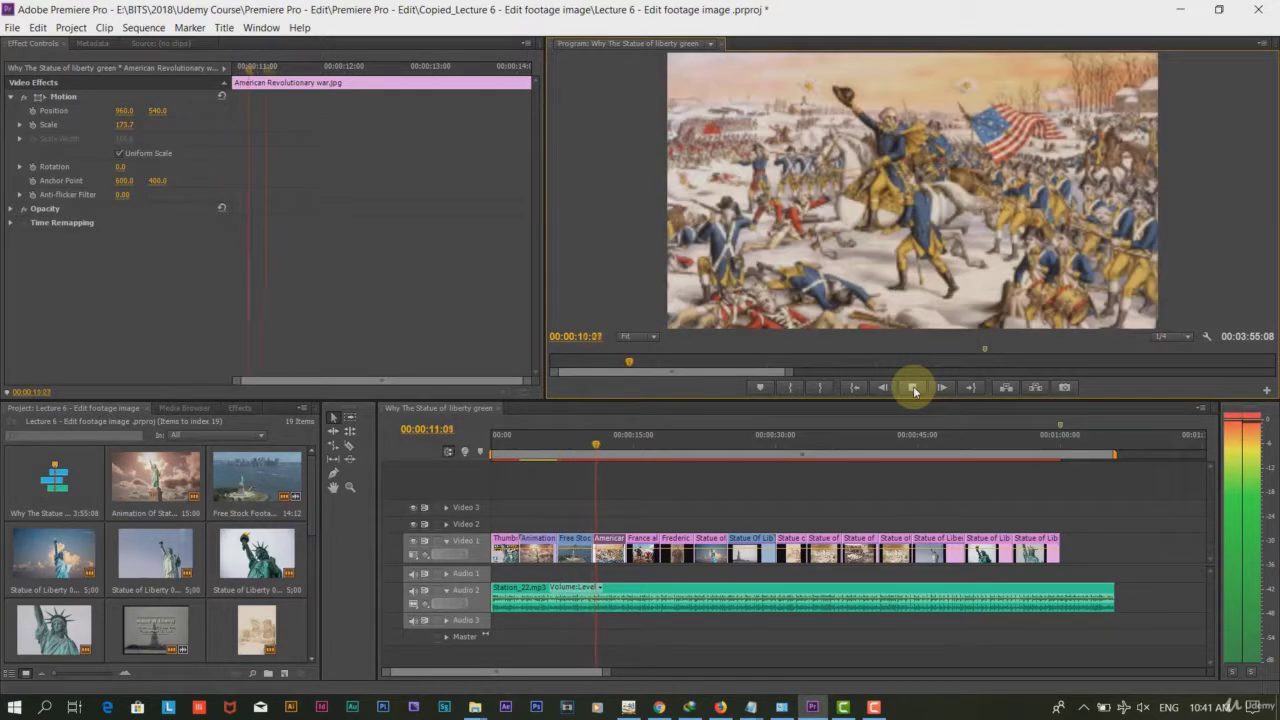
{"action": "left_click", "coordinate": [913, 387]}
{"action": "left_click", "coordinate": [600, 438]}
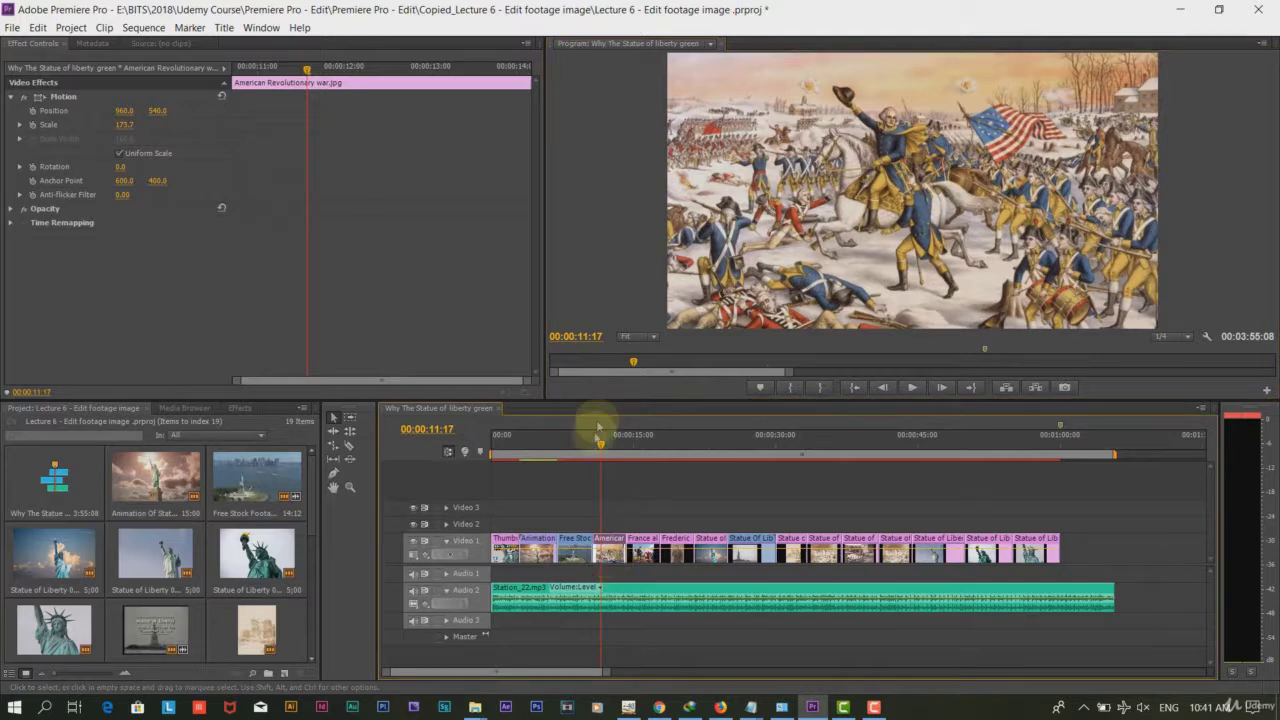
{"action": "left_click_drag", "start_coordinate": [600, 450], "coordinate": [595, 452]}
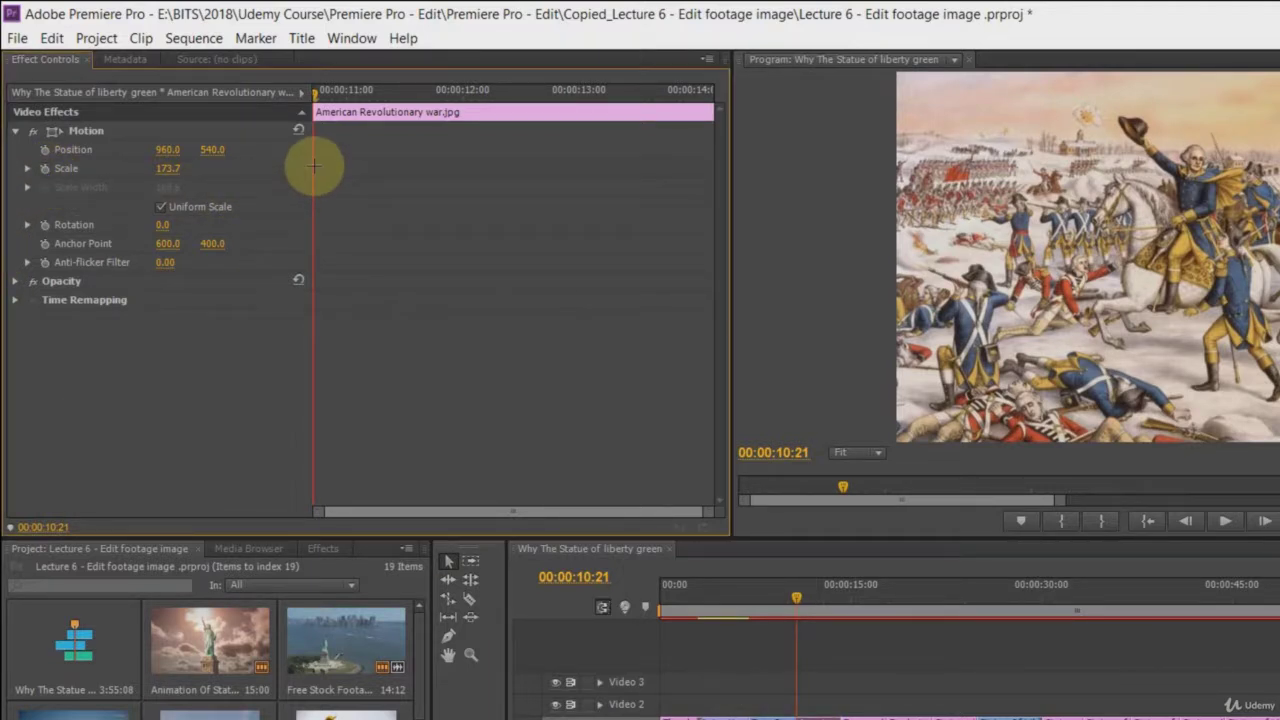
- Keyframe the war painting's Scale at 189.7 at its start and lower at its end
{"action": "left_click", "coordinate": [45, 171]}
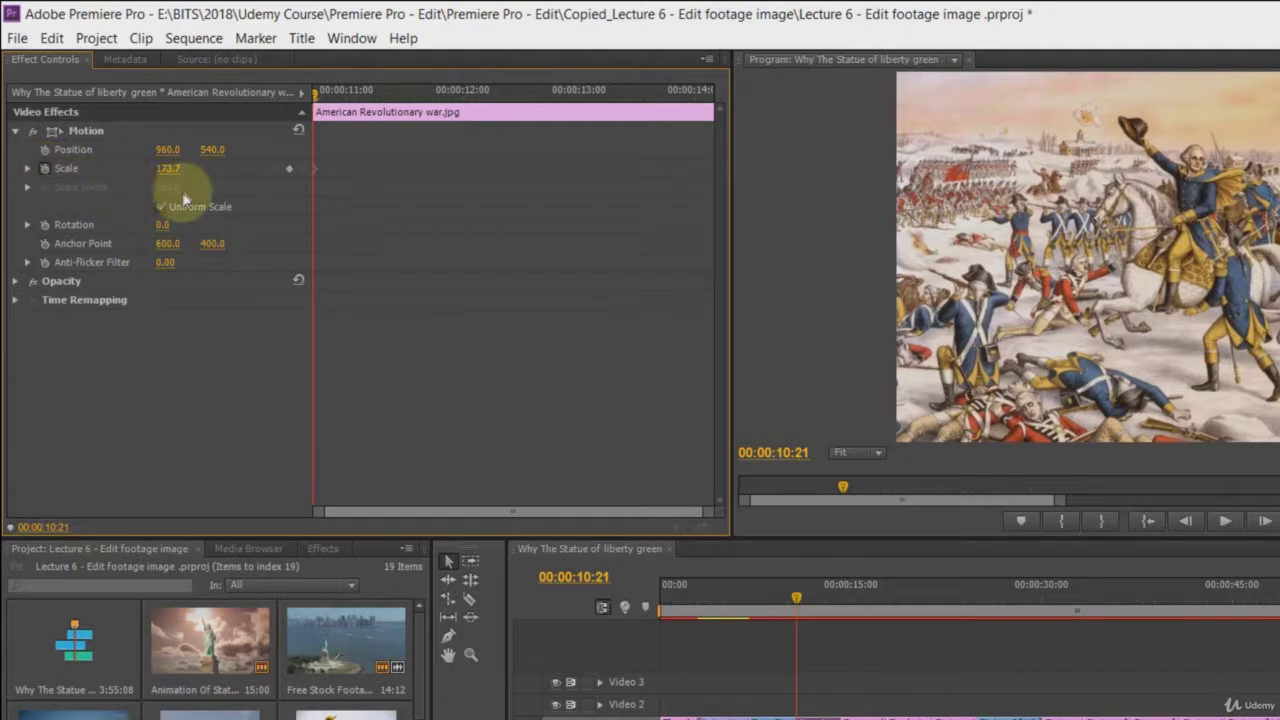
{"action": "left_click_drag", "start_coordinate": [172, 170], "coordinate": [182, 172]}
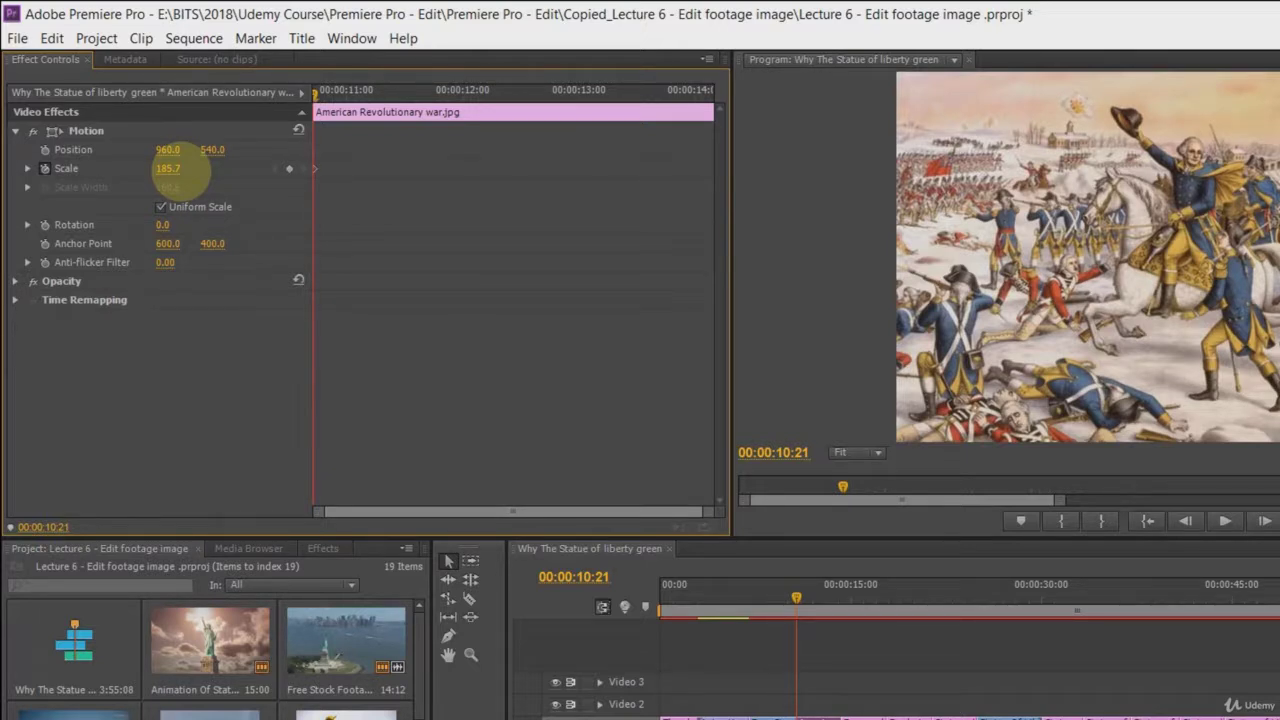
{"action": "left_click_drag", "start_coordinate": [182, 172], "coordinate": [183, 172]}
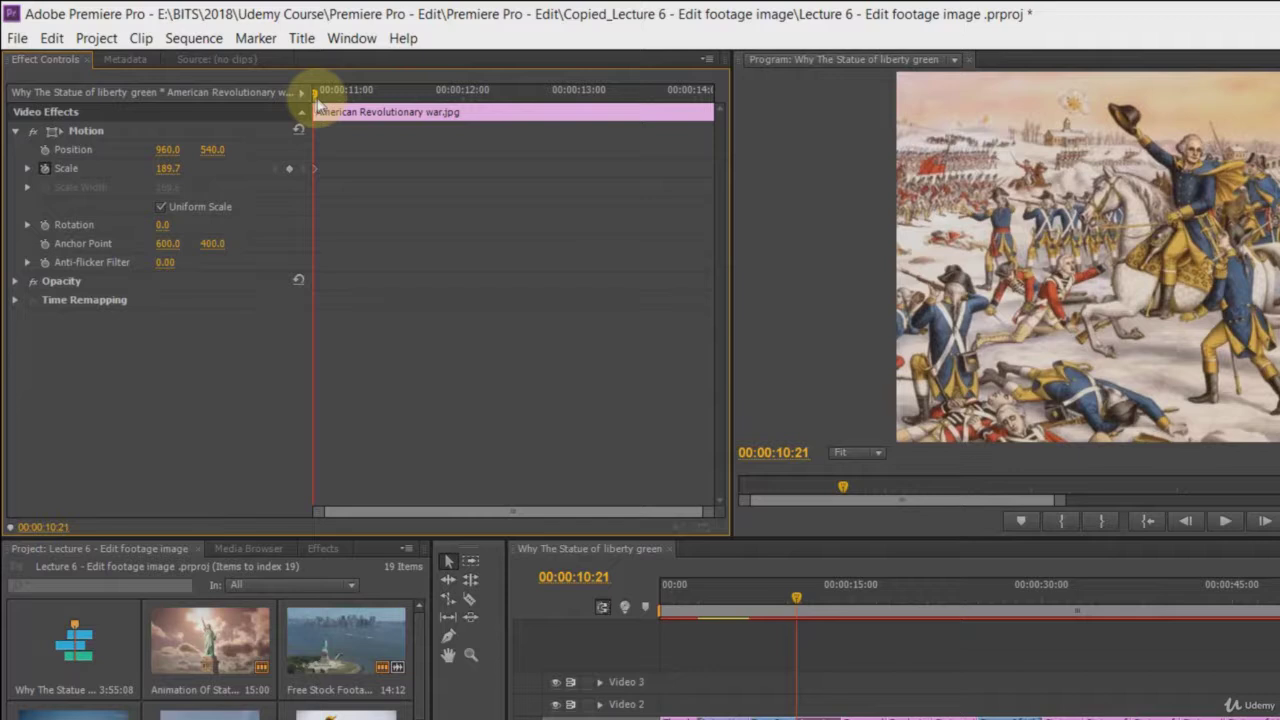
{"action": "left_click_drag", "start_coordinate": [323, 101], "coordinate": [704, 94]}
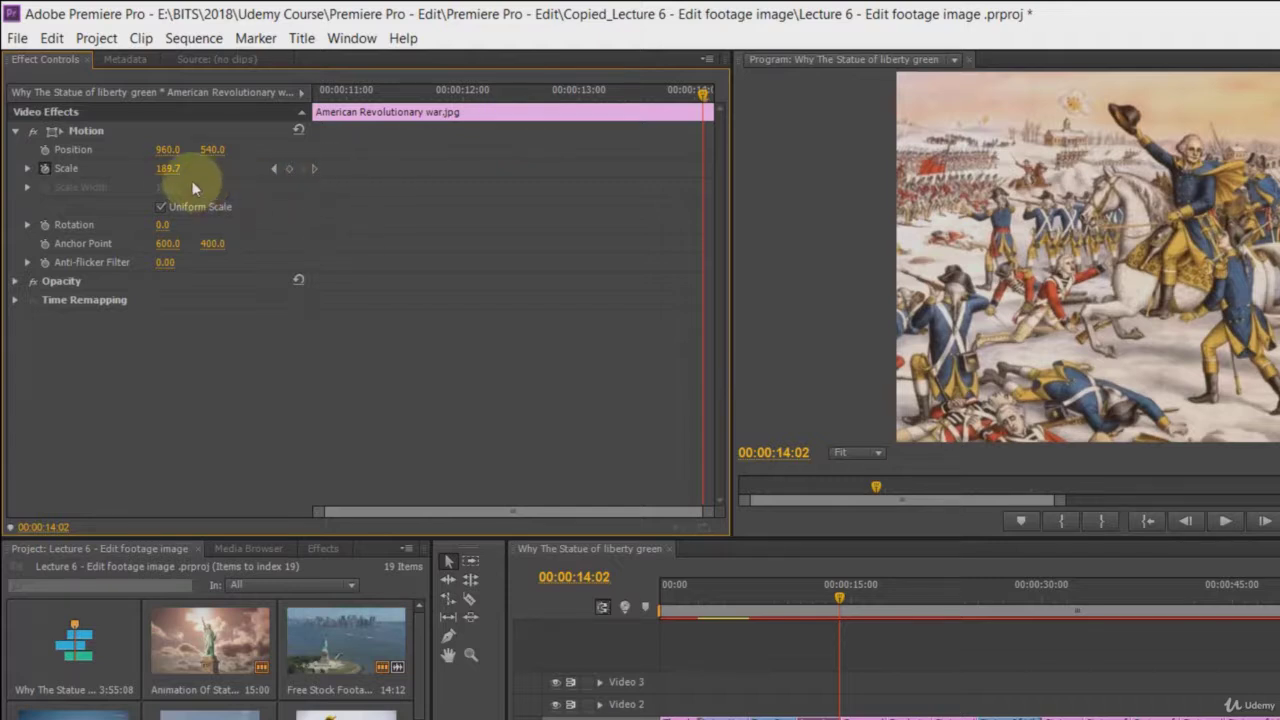
{"action": "left_click_drag", "start_coordinate": [172, 167], "coordinate": [135, 178]}
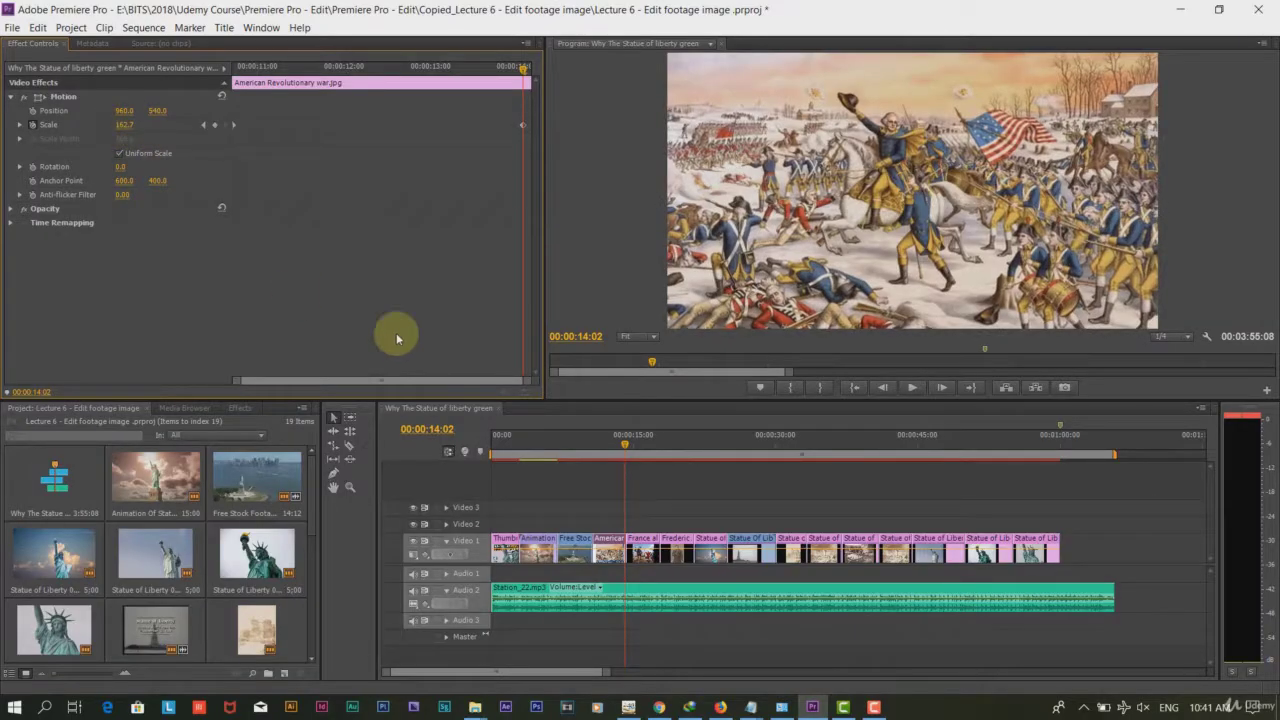
- Preview the zoom from 00:00:10:10, then move to the start of the France ally US clip
{"action": "left_click", "coordinate": [589, 440]}
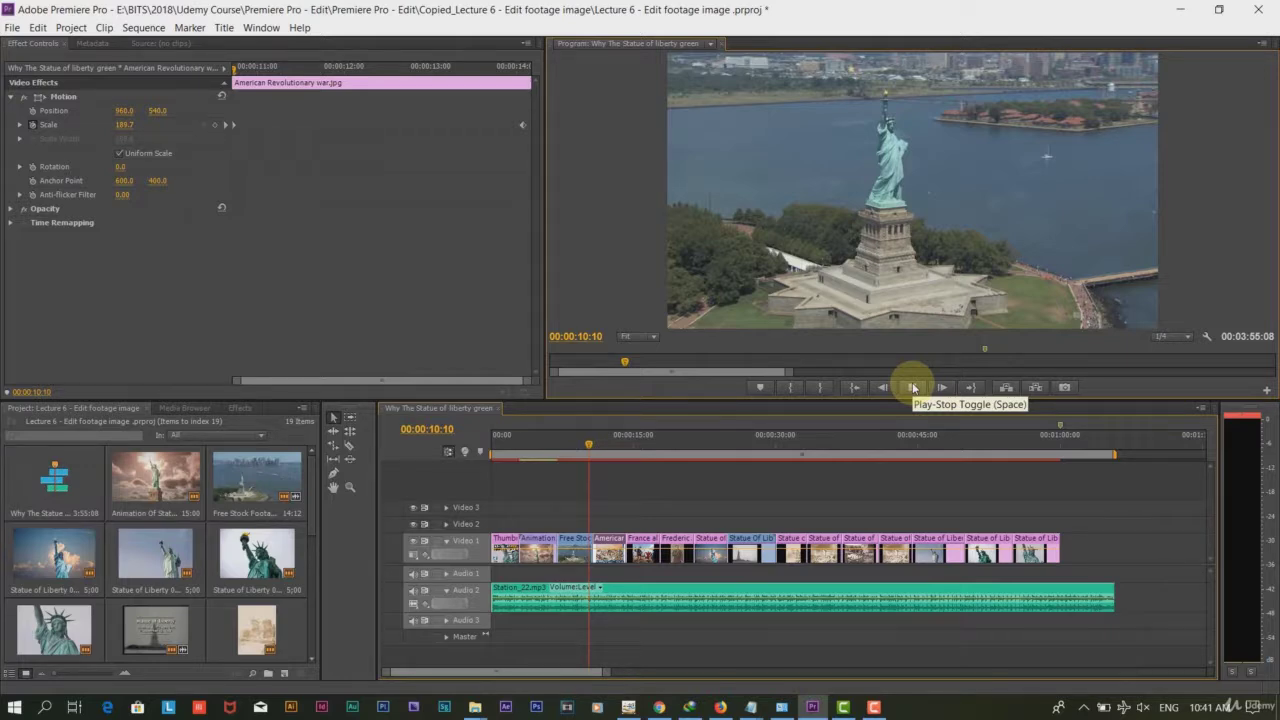
{"action": "left_click", "coordinate": [913, 388]}
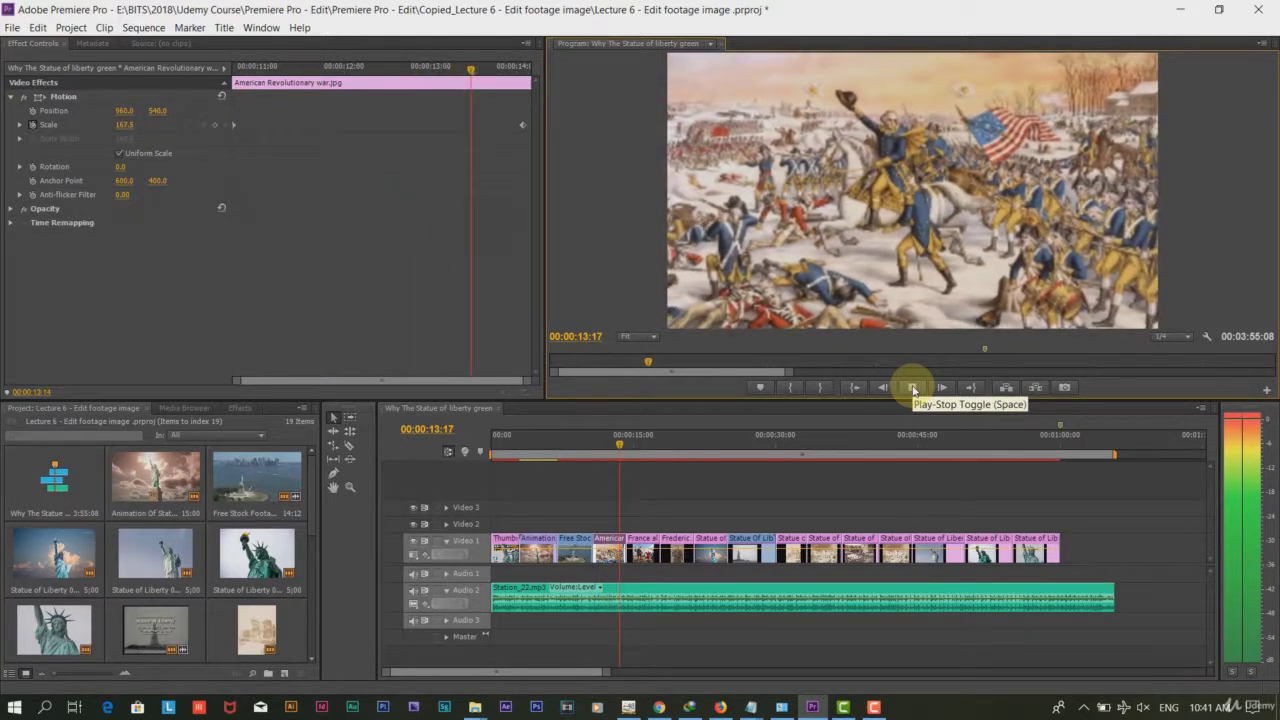
{"action": "left_click", "coordinate": [913, 388]}
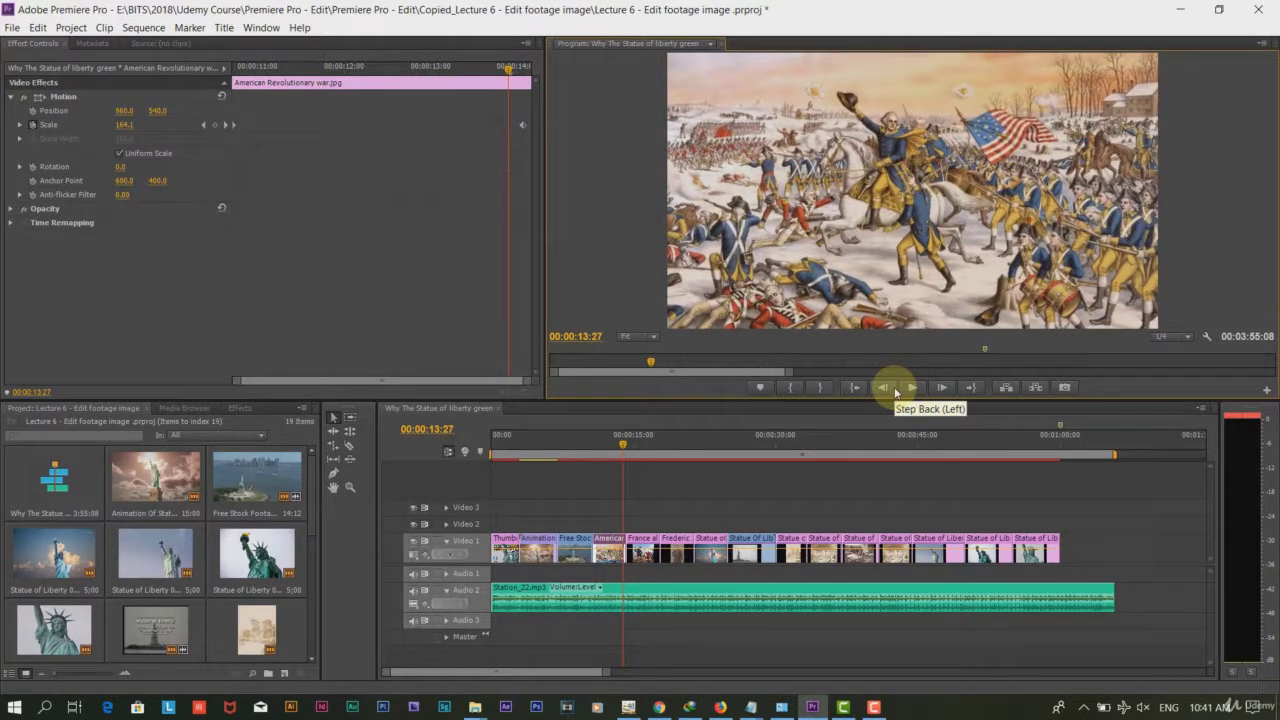
{"action": "key", "text": "Down"}
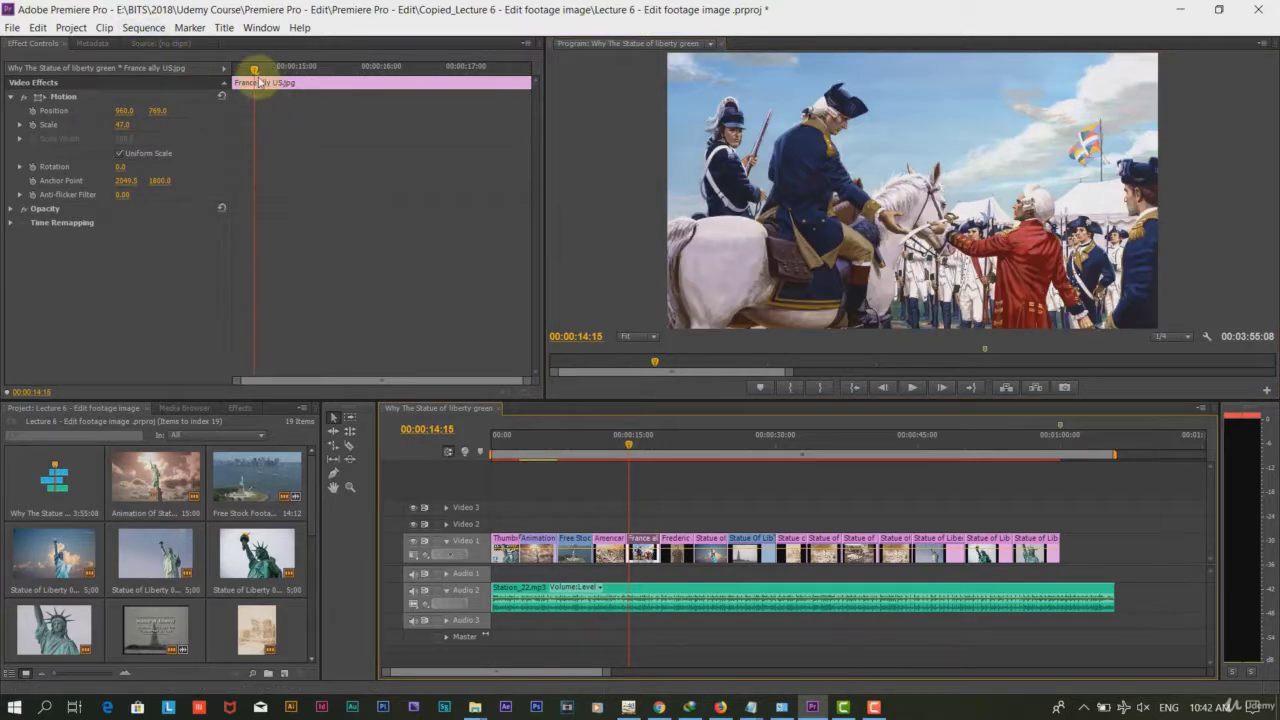
- Keyframe the France ally US image's Position Y to 728 at the clip's end
{"action": "left_click_drag", "start_coordinate": [254, 70], "coordinate": [214, 71]}
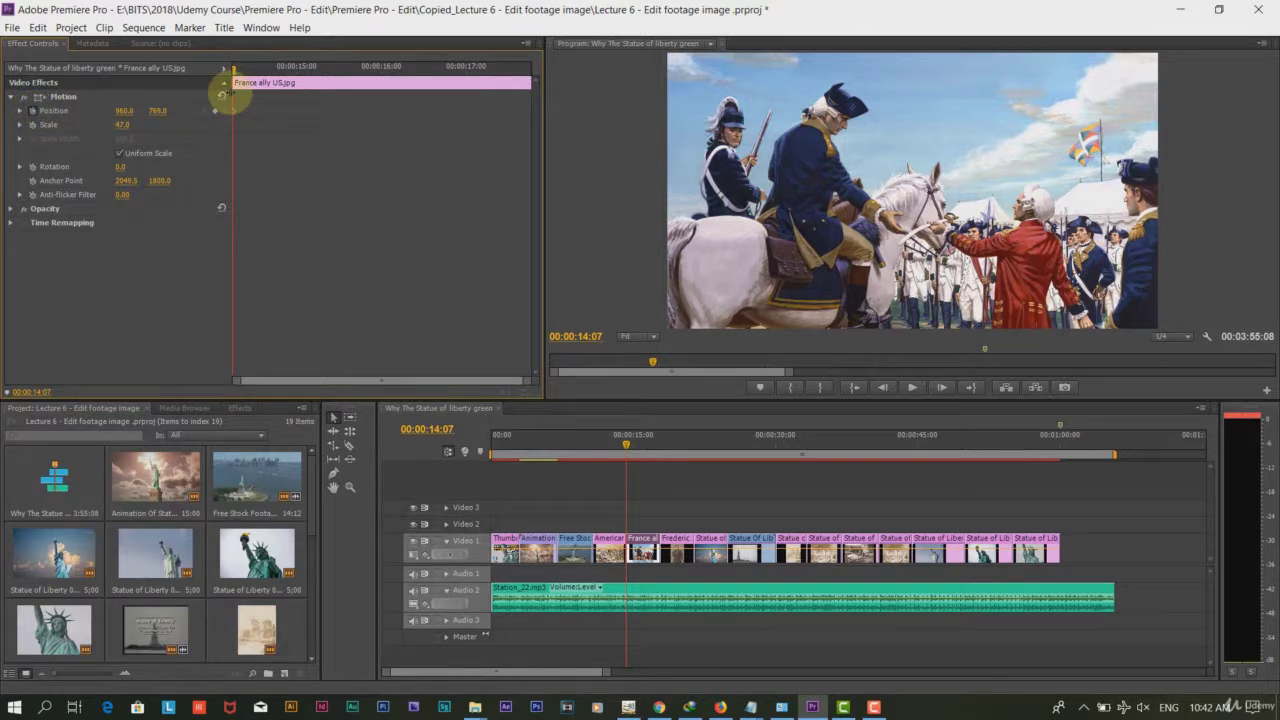
{"action": "left_click", "coordinate": [459, 67]}
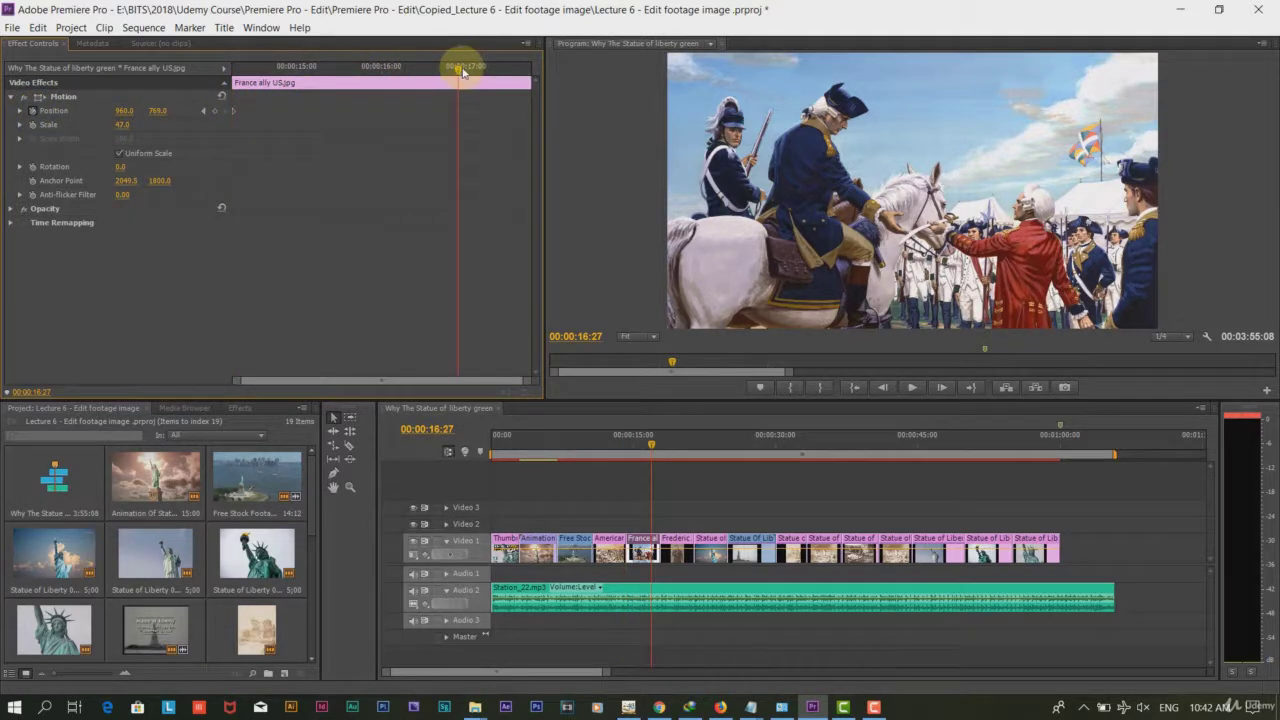
{"action": "left_click_drag", "start_coordinate": [462, 72], "coordinate": [527, 72]}
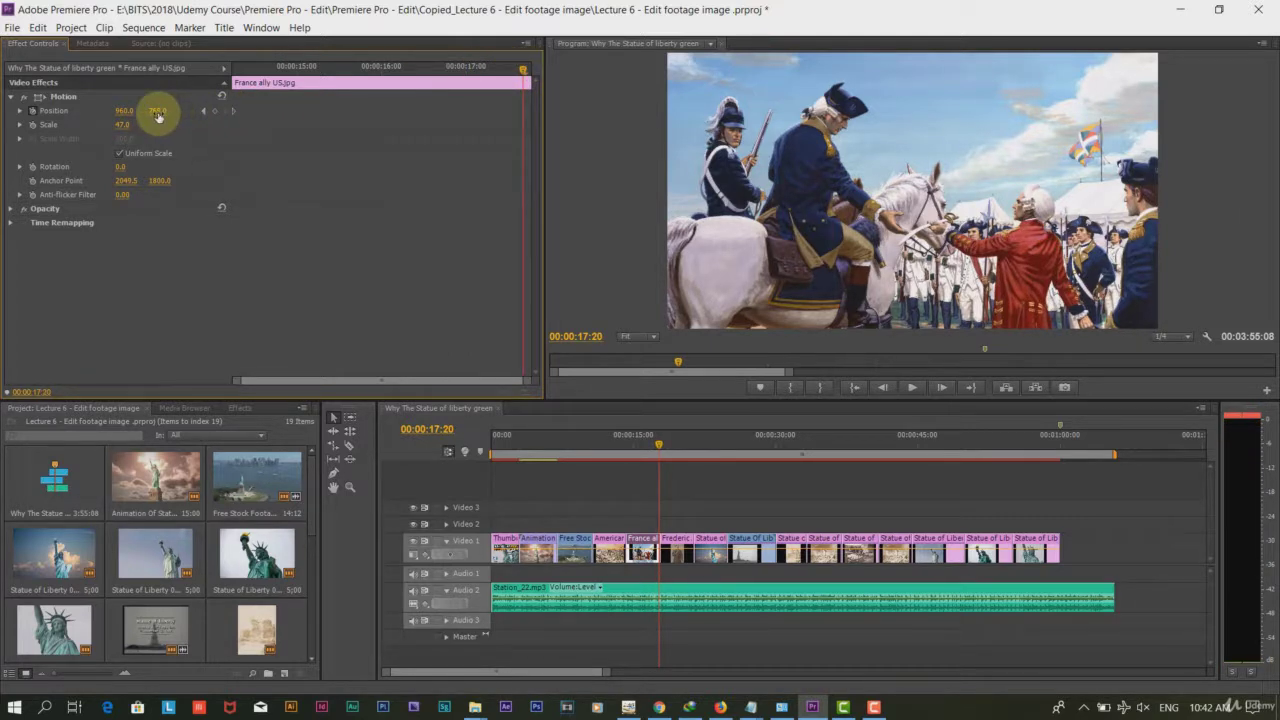
{"action": "left_click_drag", "start_coordinate": [160, 112], "coordinate": [29, 58]}
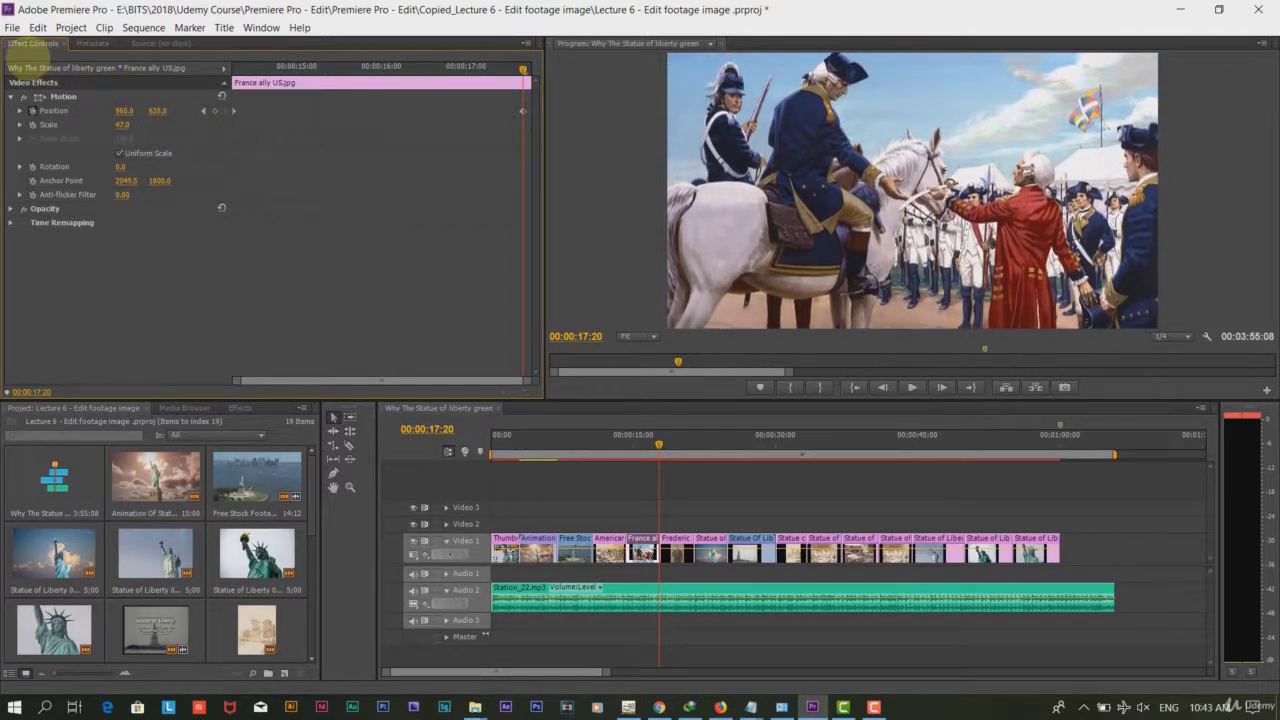
- Replay the pan from 00:00:12:22, then select the Frederic portrait clip
{"action": "left_click", "coordinate": [614, 446]}
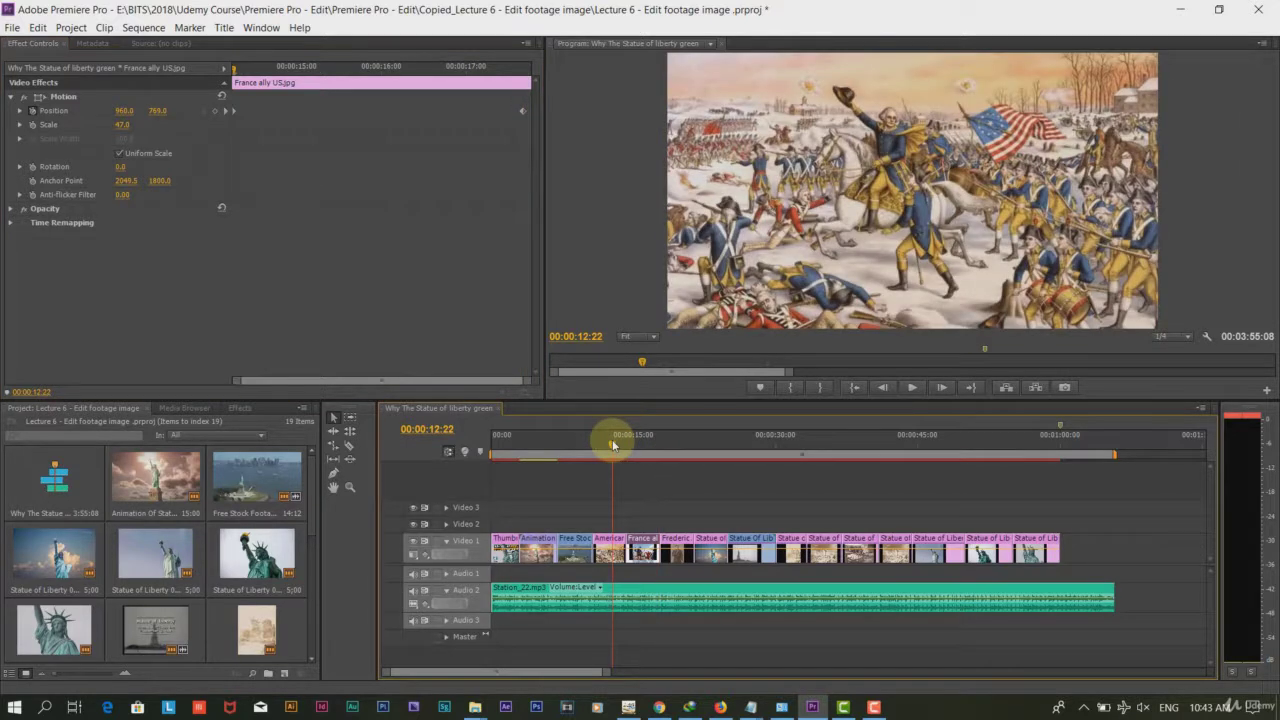
{"action": "left_click", "coordinate": [912, 387]}
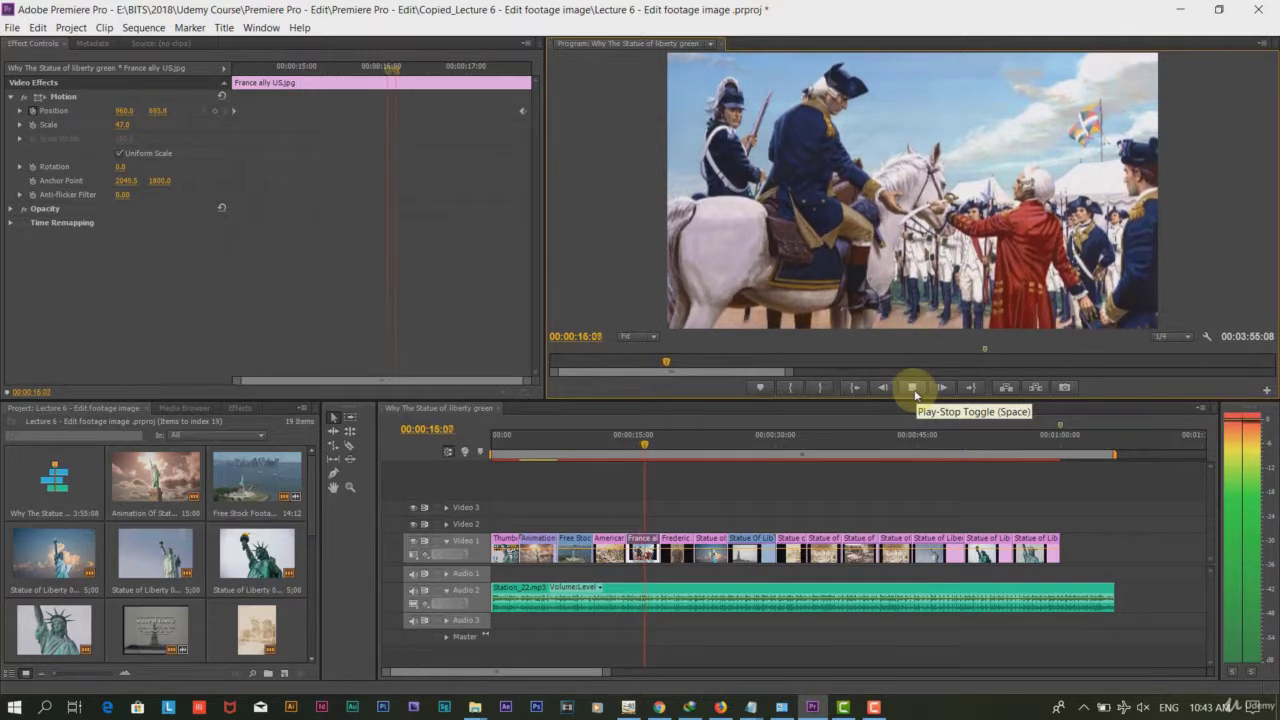
{"action": "left_click", "coordinate": [912, 390]}
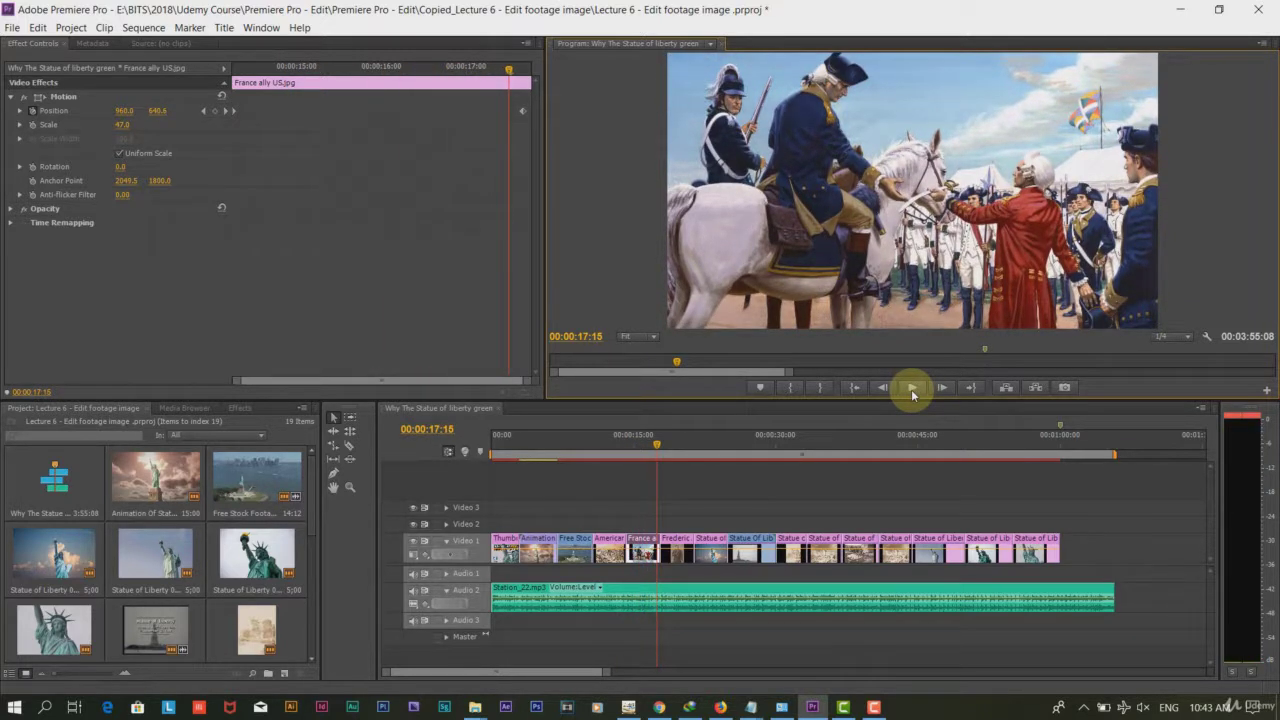
{"action": "left_click", "coordinate": [674, 546]}
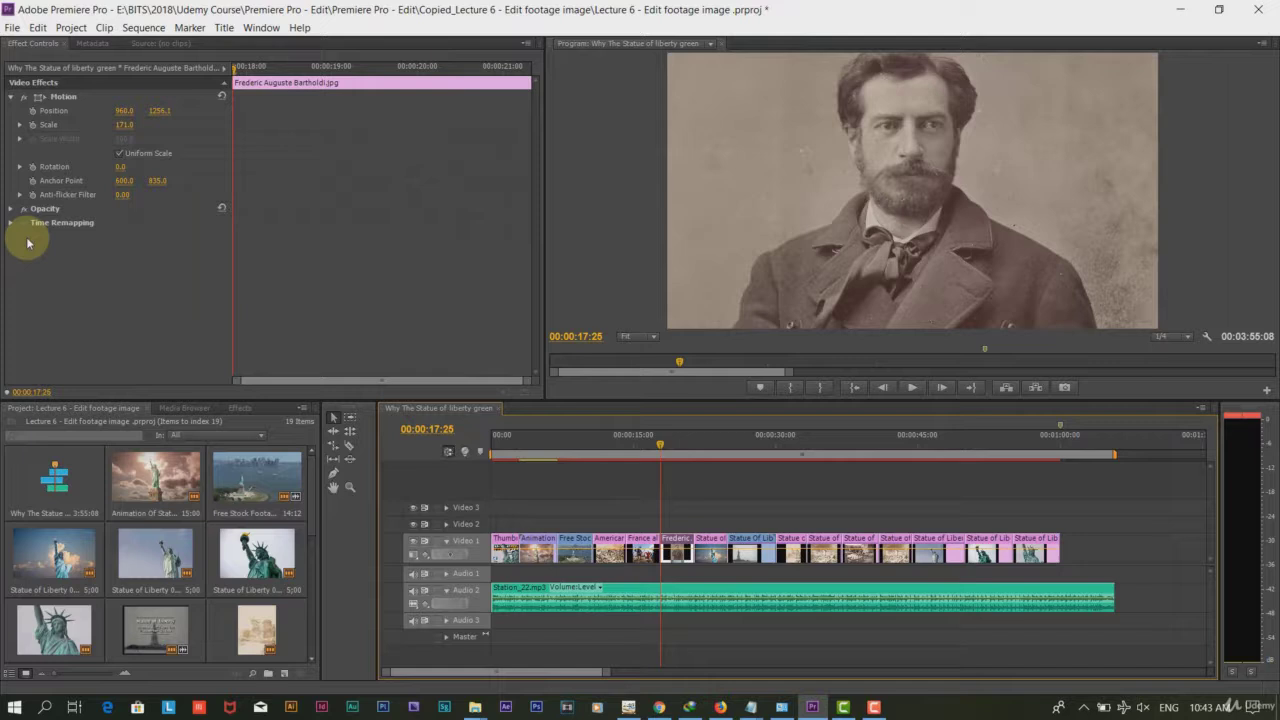
- Keyframe the Frederic portrait's Position Y from 1197.1 at the start to 1285.1 at the end
{"action": "left_click", "coordinate": [34, 113]}
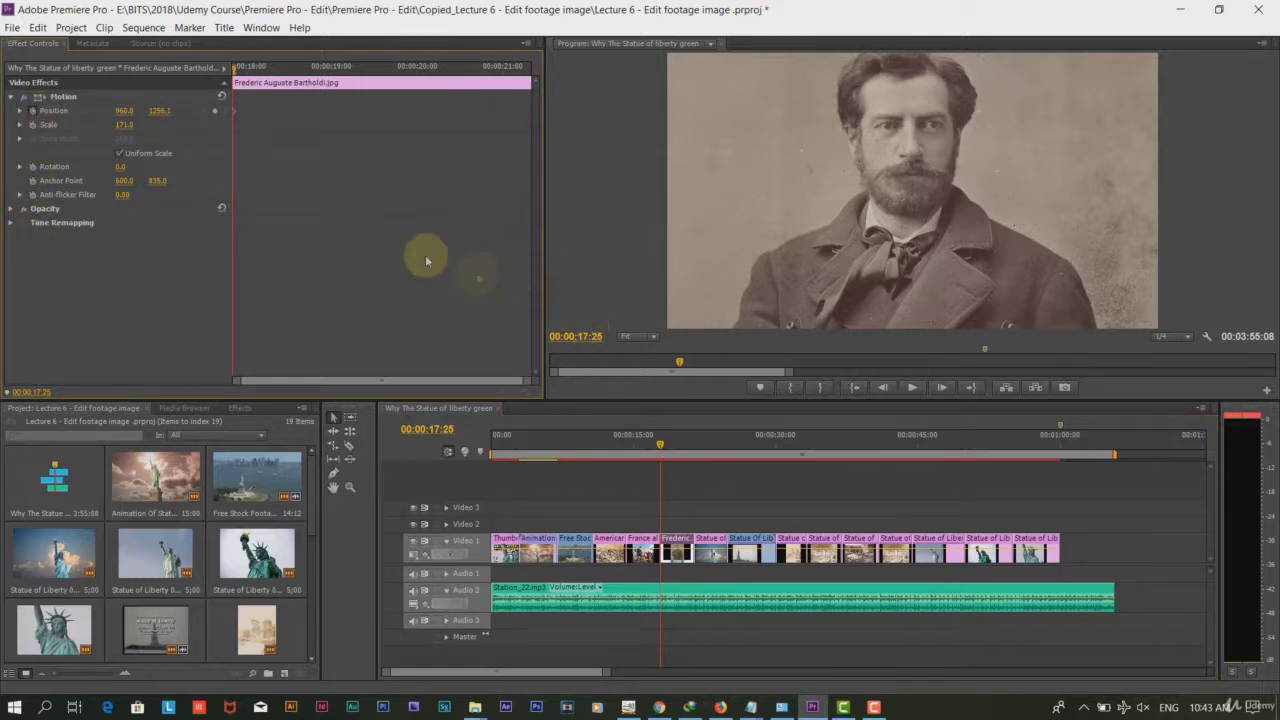
{"action": "left_click_drag", "start_coordinate": [160, 111], "coordinate": [100, 80]}
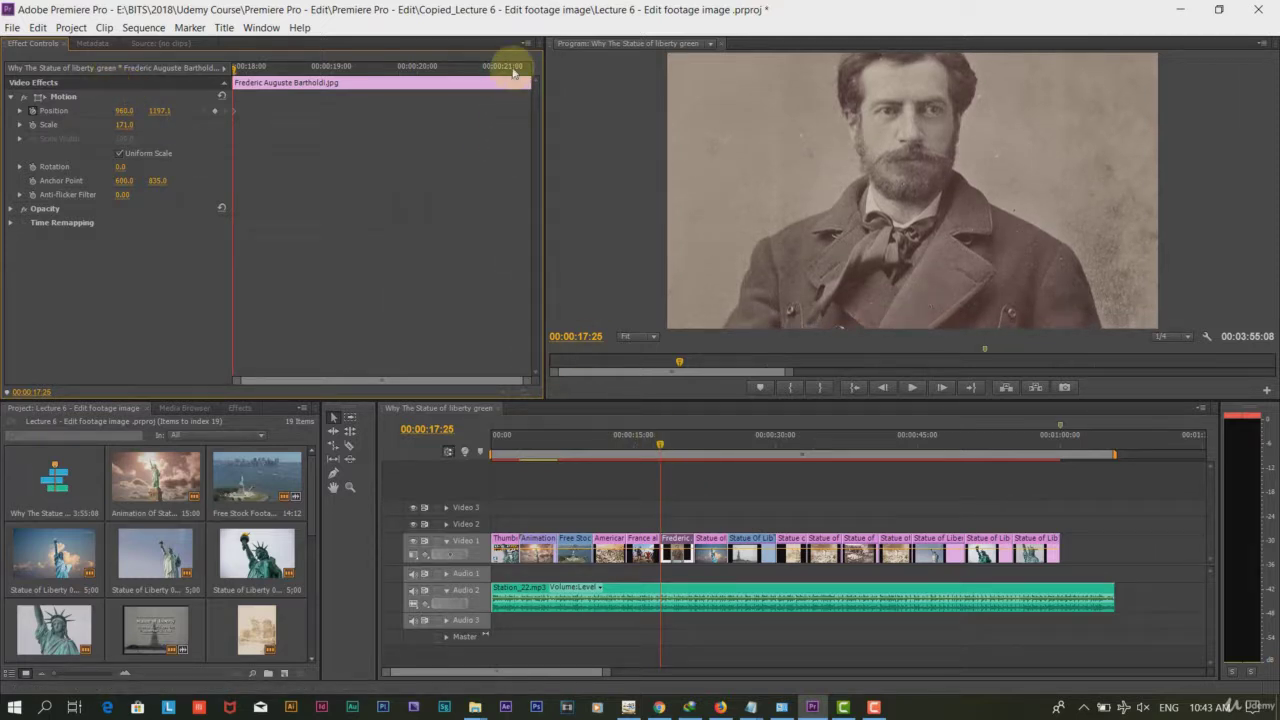
{"action": "left_click_drag", "start_coordinate": [517, 67], "coordinate": [527, 66]}
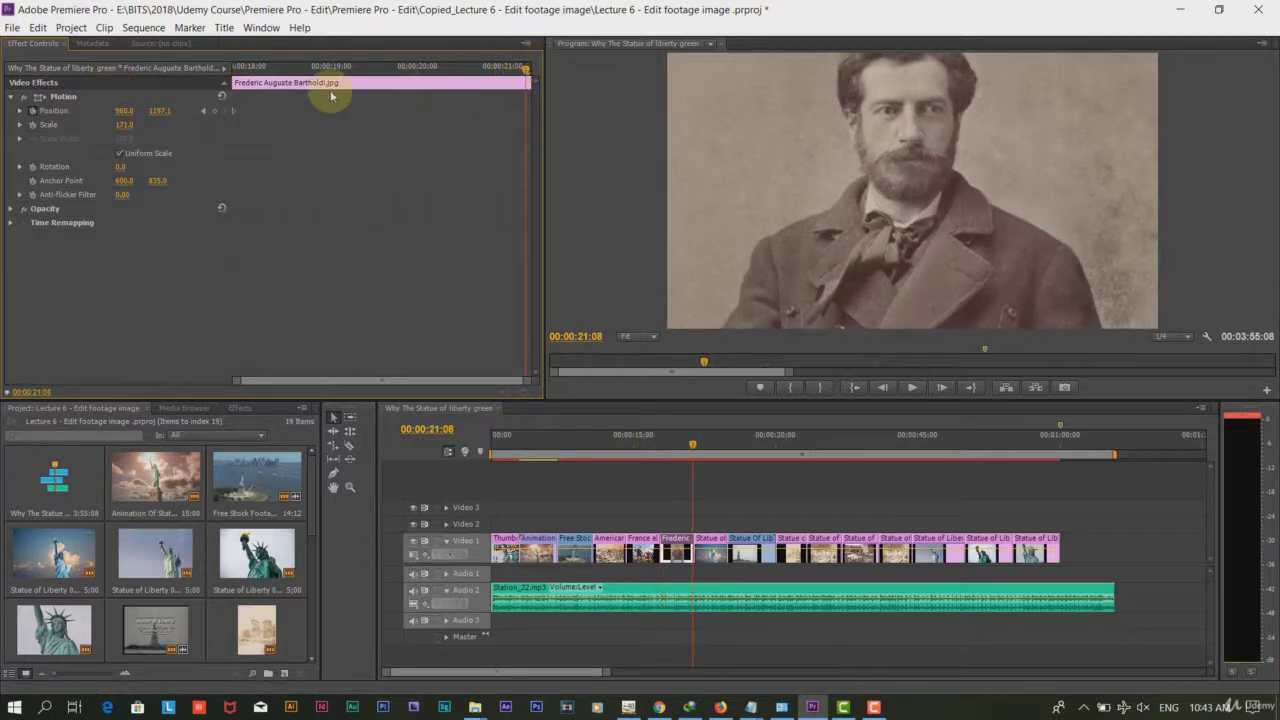
{"action": "left_click_drag", "start_coordinate": [160, 111], "coordinate": [238, 122]}
- Play the portrait's slide from 00:00:15:02 twice to check it
{"action": "left_click", "coordinate": [634, 443]}
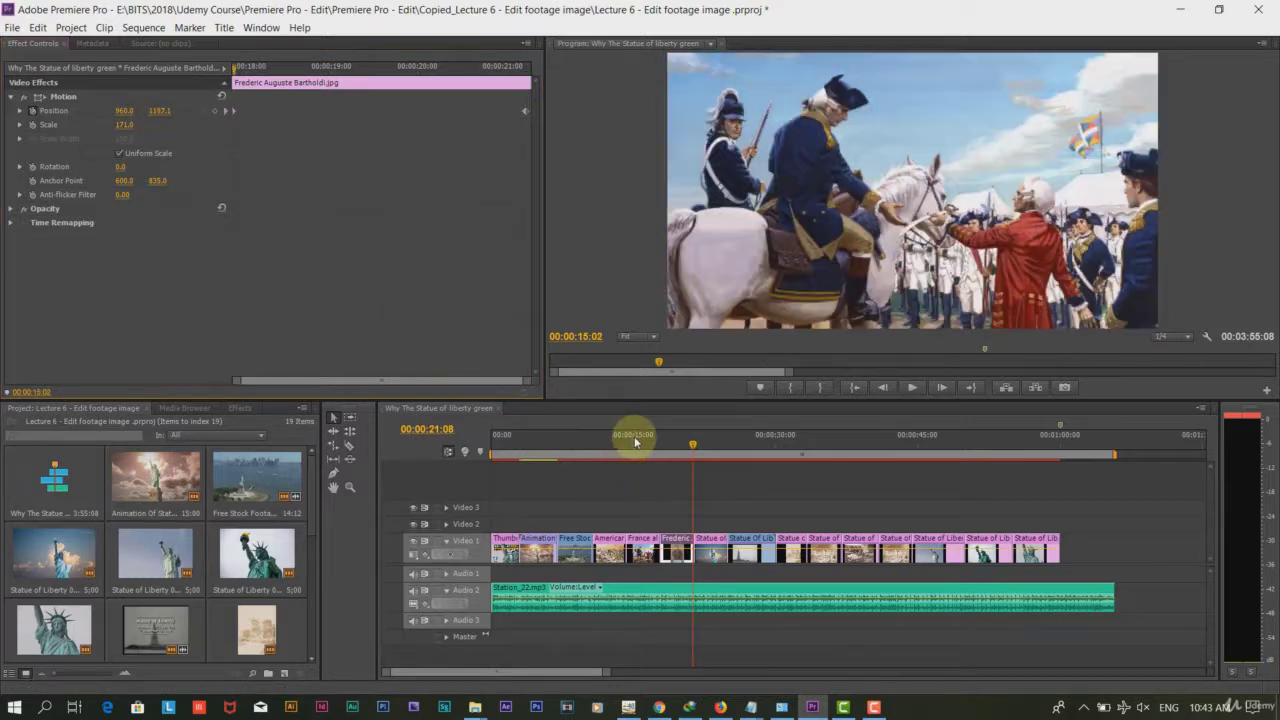
{"action": "left_click", "coordinate": [913, 389]}
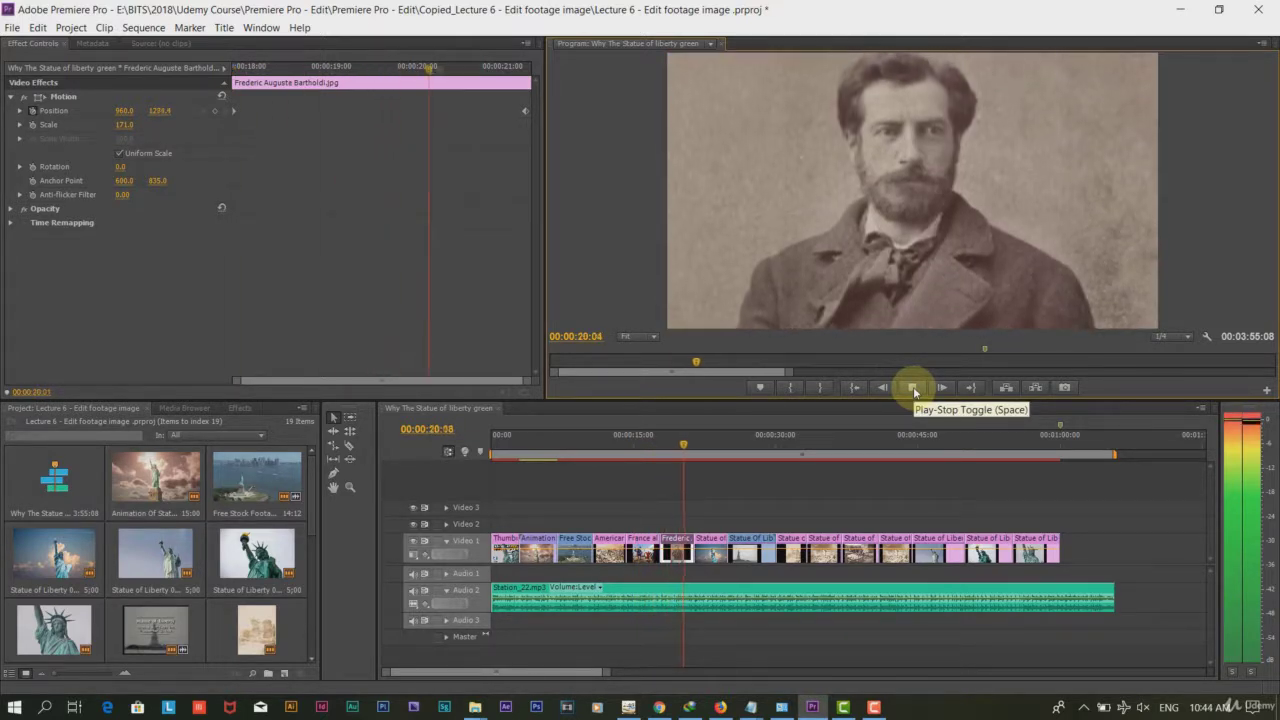
{"action": "left_click", "coordinate": [214, 110]}
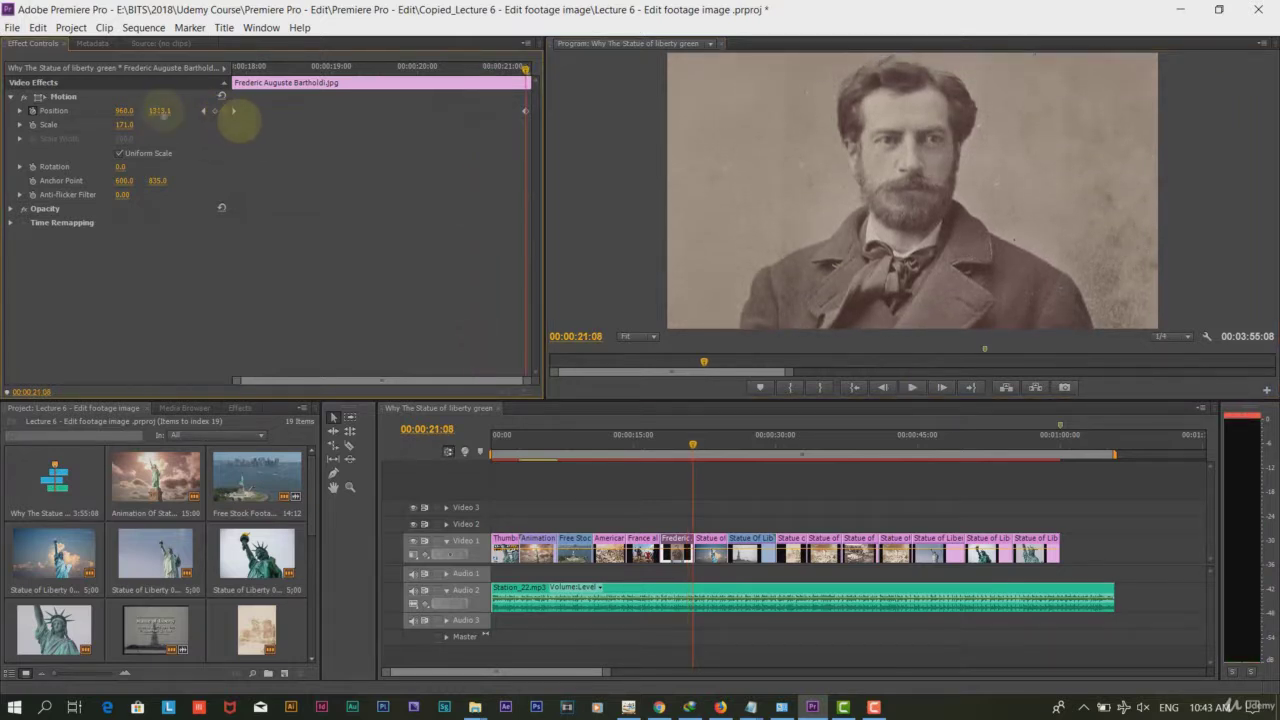
{"action": "left_click", "coordinate": [634, 438]}
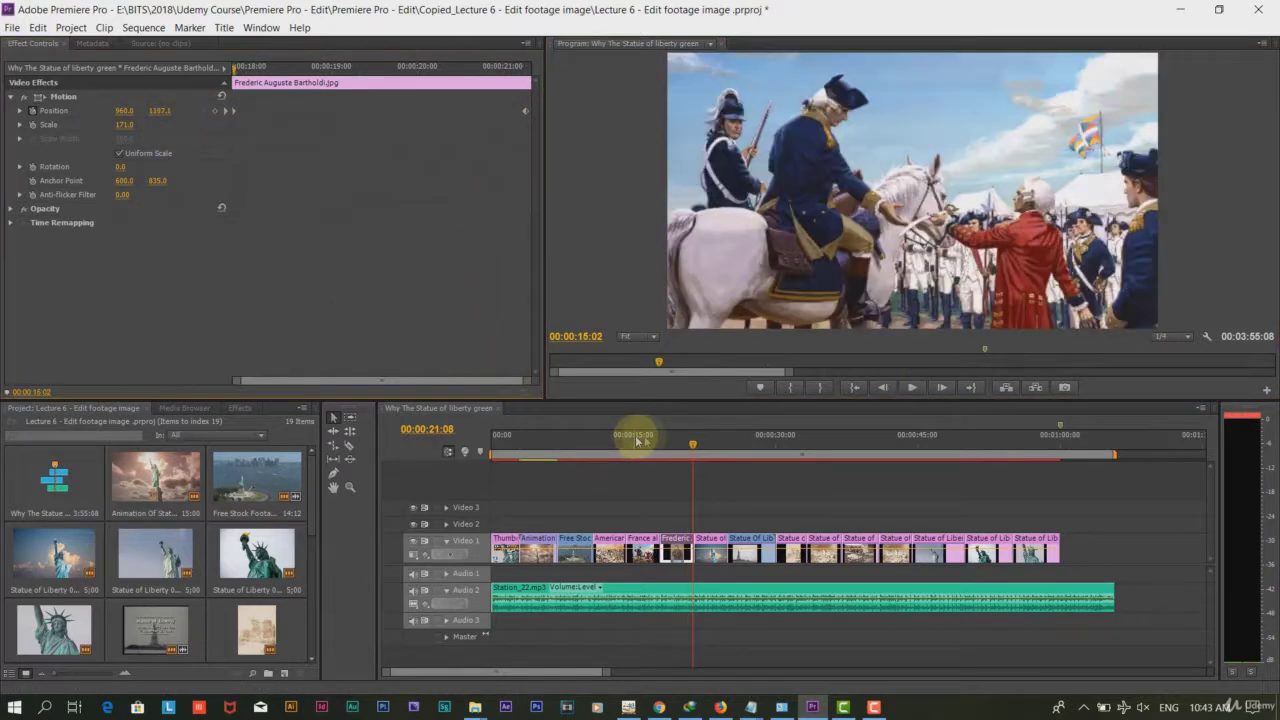
{"action": "left_click", "coordinate": [912, 388]}
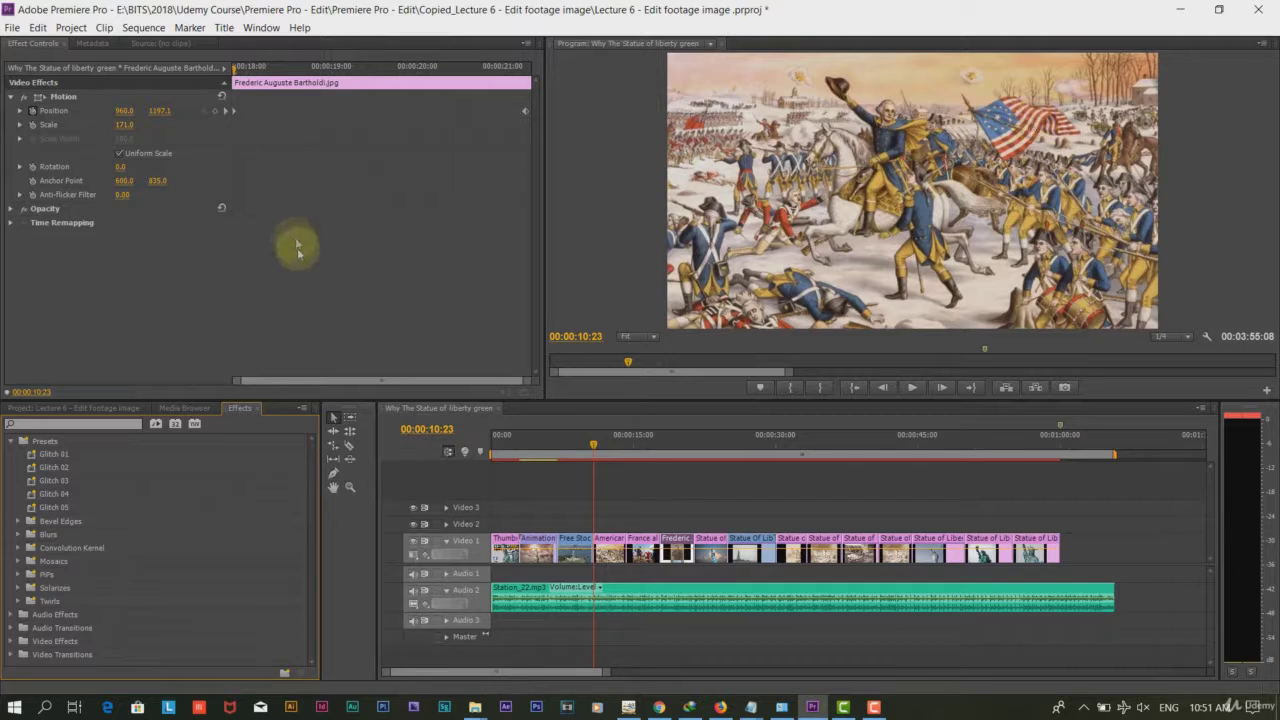
- Apply the Glitch 01 preset from Effects > Presets to the American Revolutionary war clip
{"action": "left_click", "coordinate": [11, 442]}
{"action": "left_click", "coordinate": [72, 408]}
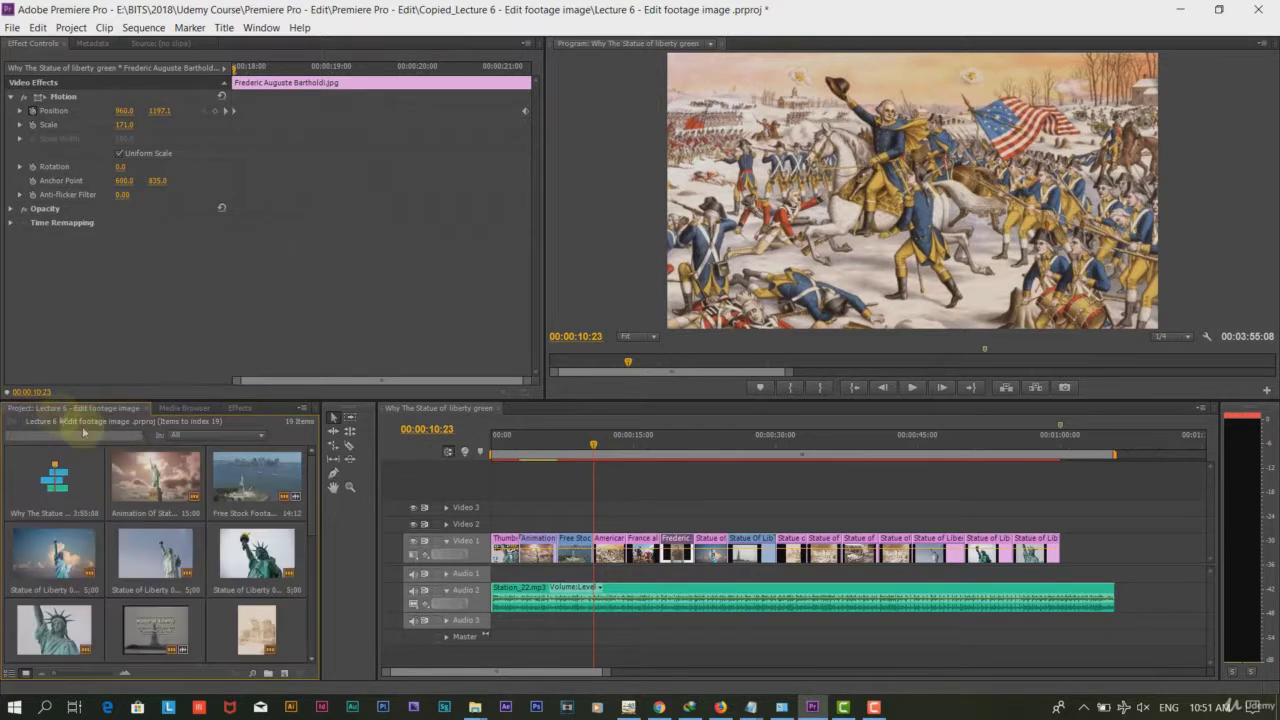
{"action": "left_click", "coordinate": [238, 408]}
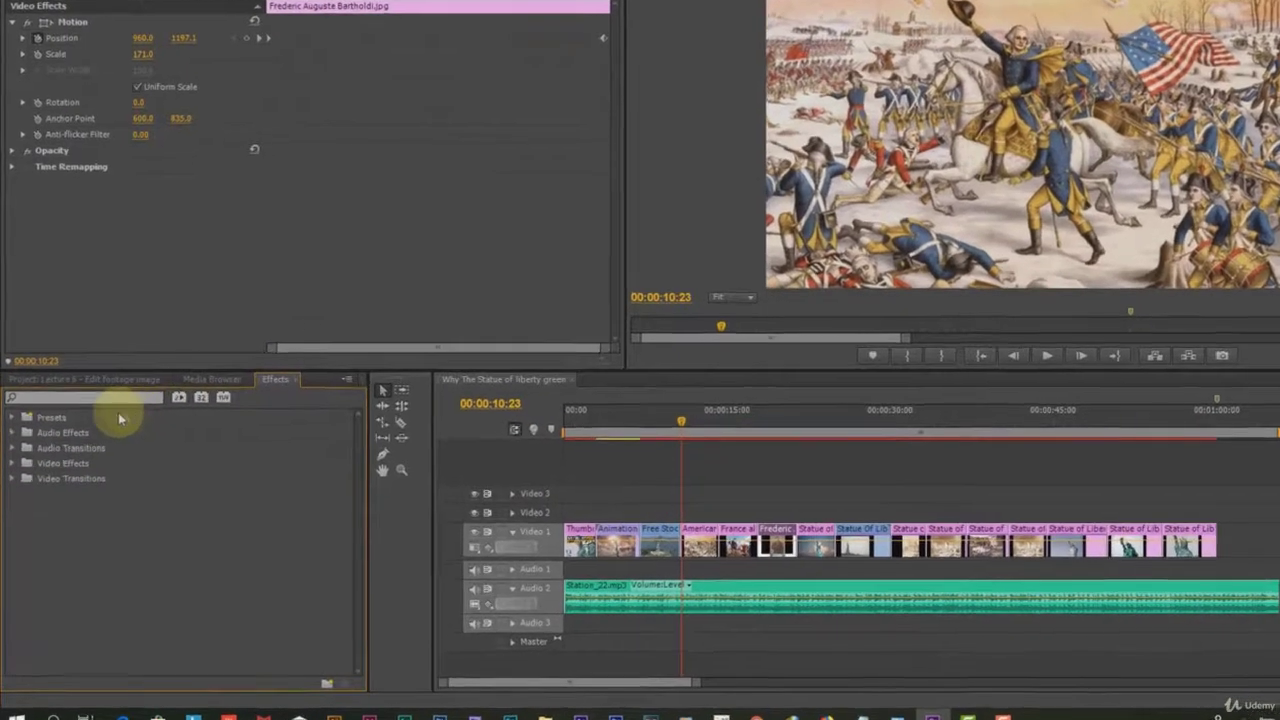
{"action": "left_click", "coordinate": [13, 418]}
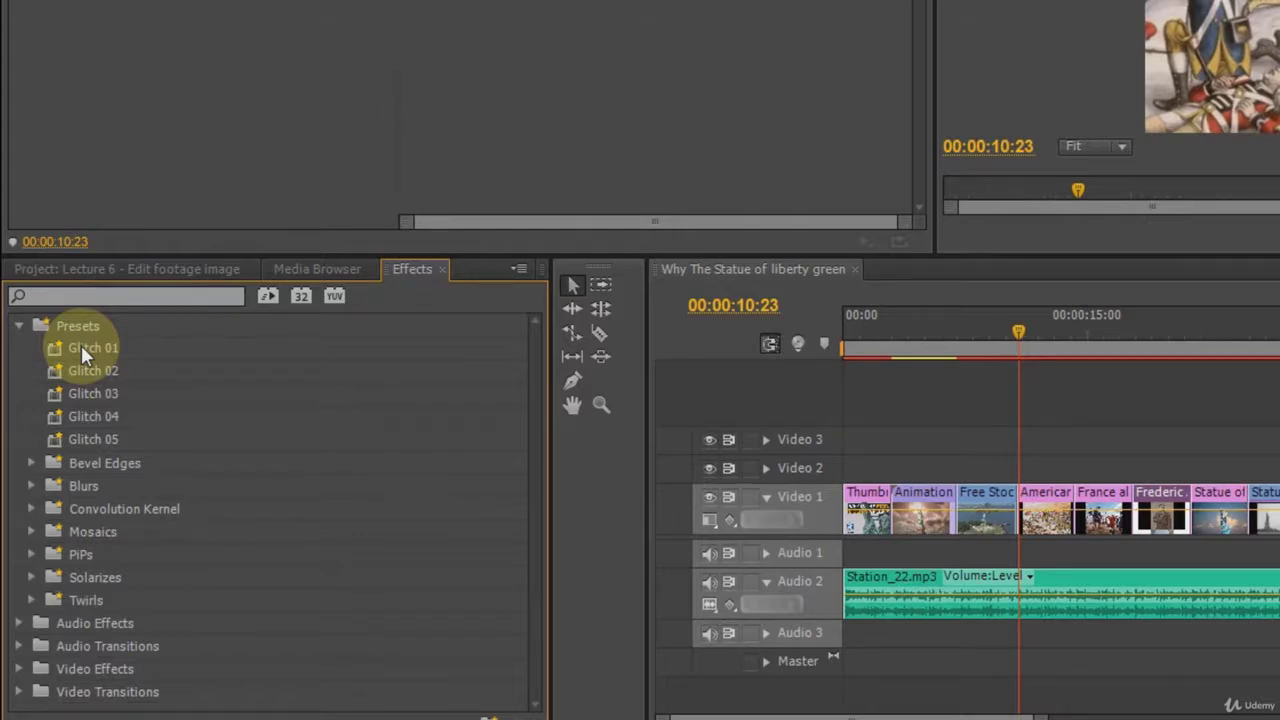
{"action": "left_click", "coordinate": [56, 354]}
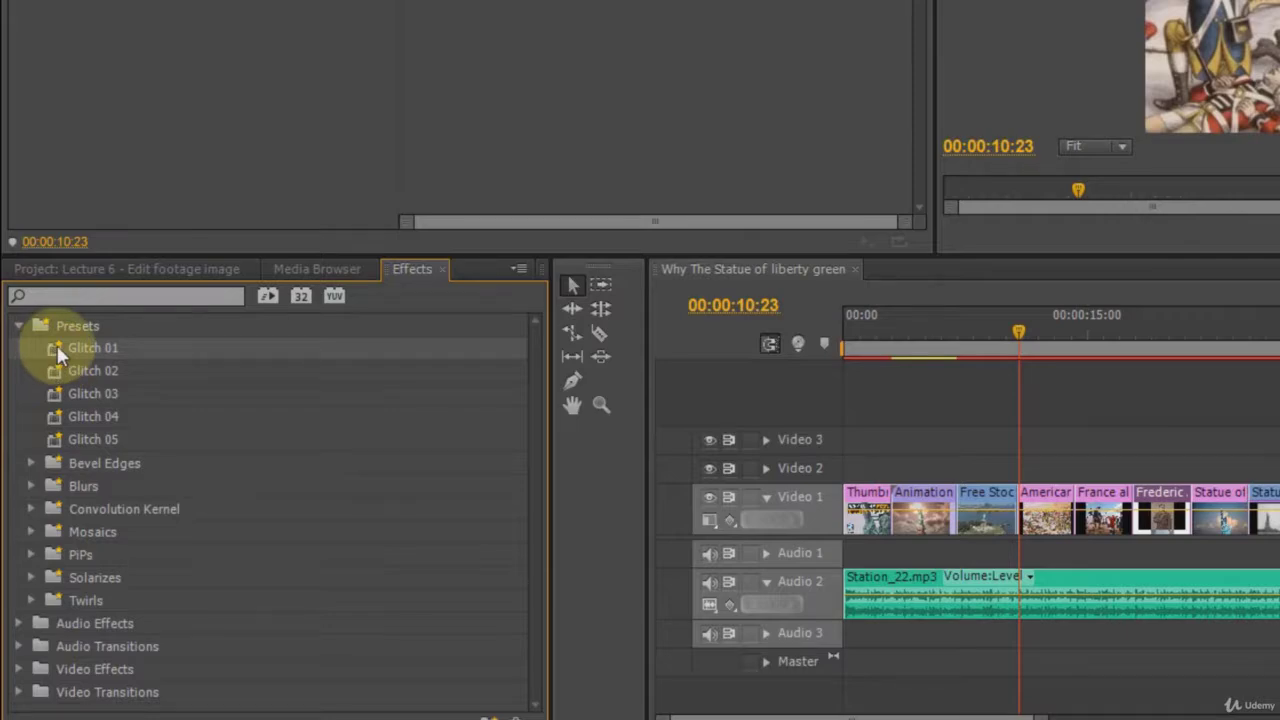
{"action": "left_click_drag", "start_coordinate": [60, 353], "coordinate": [1024, 508]}
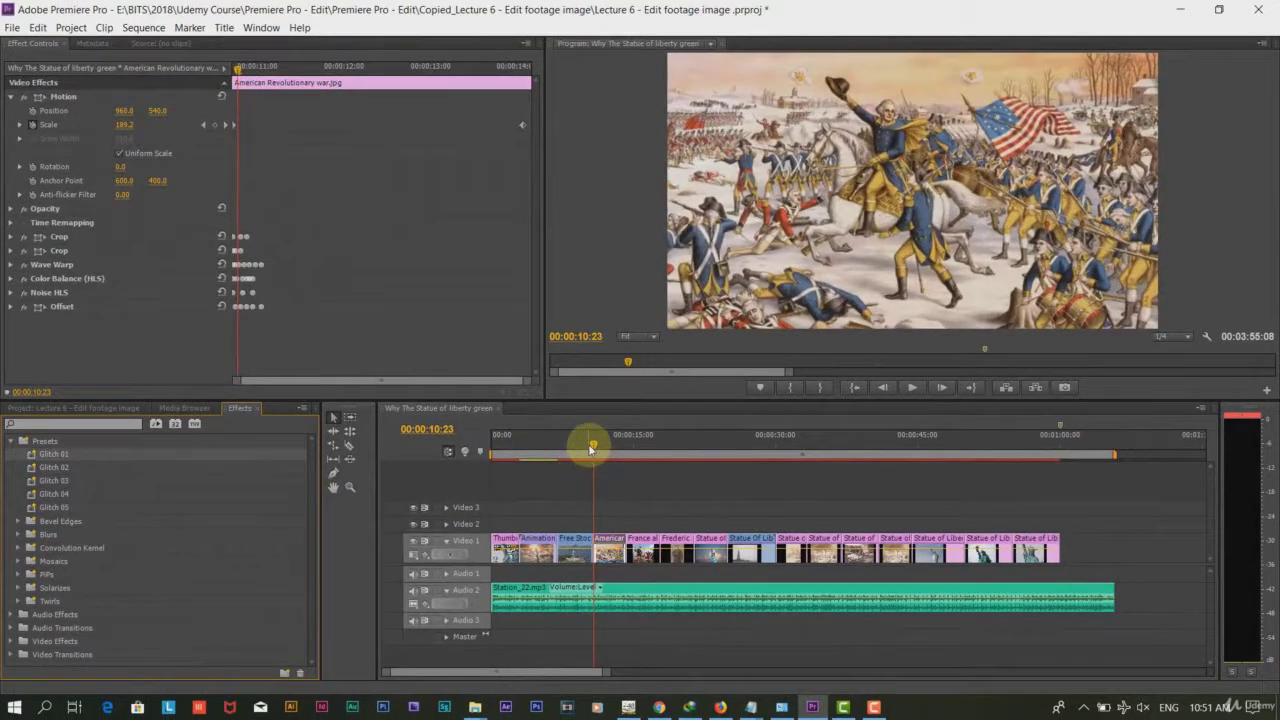
{"action": "left_click_drag", "start_coordinate": [1018, 333], "coordinate": [1013, 337]}
- Play the glitched painting from just before it, stopping around 00:00:11:22–00:00:13:21
{"action": "left_click_drag", "start_coordinate": [590, 448], "coordinate": [588, 448]}
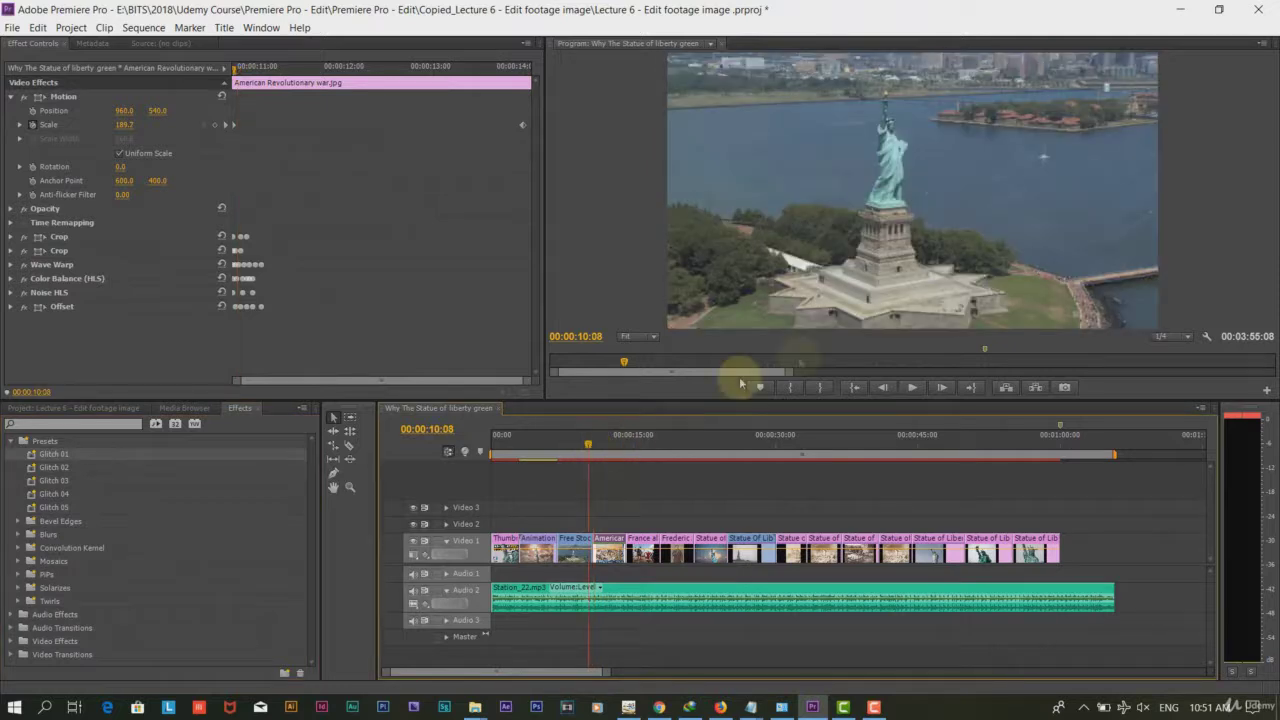
{"action": "left_click", "coordinate": [913, 388]}
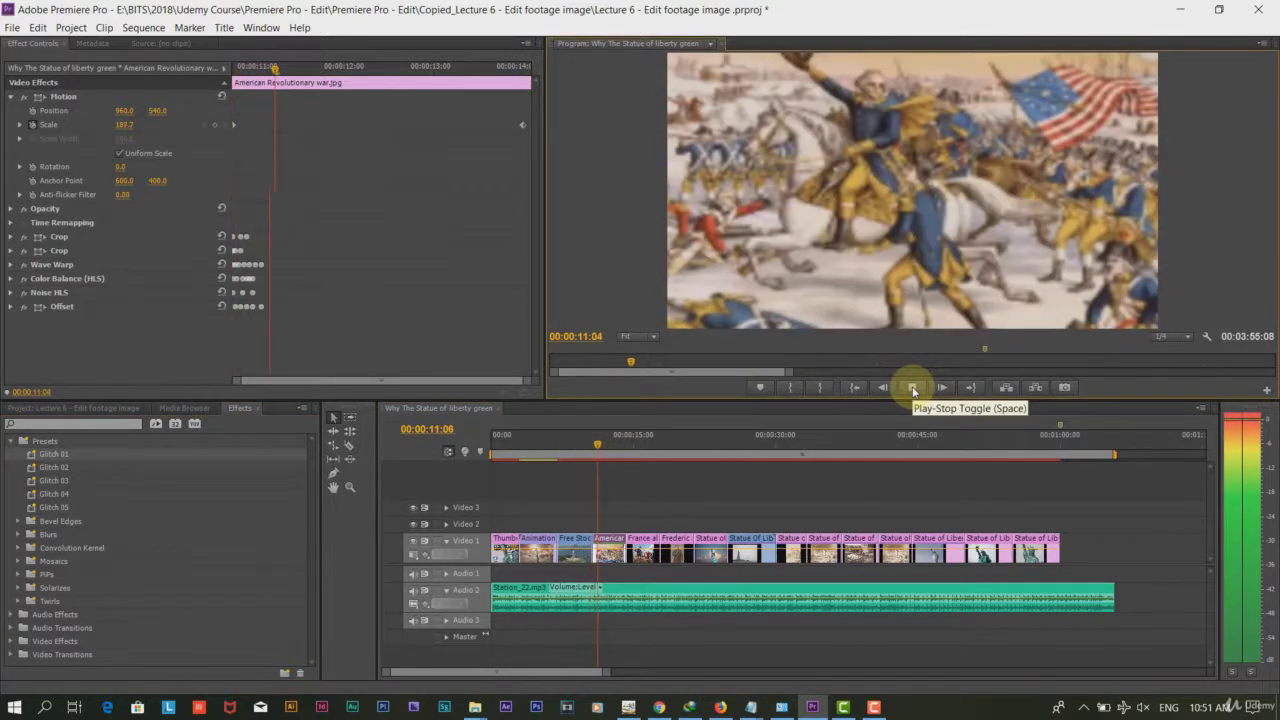
{"action": "left_click", "coordinate": [913, 388]}
{"action": "left_click", "coordinate": [606, 445]}
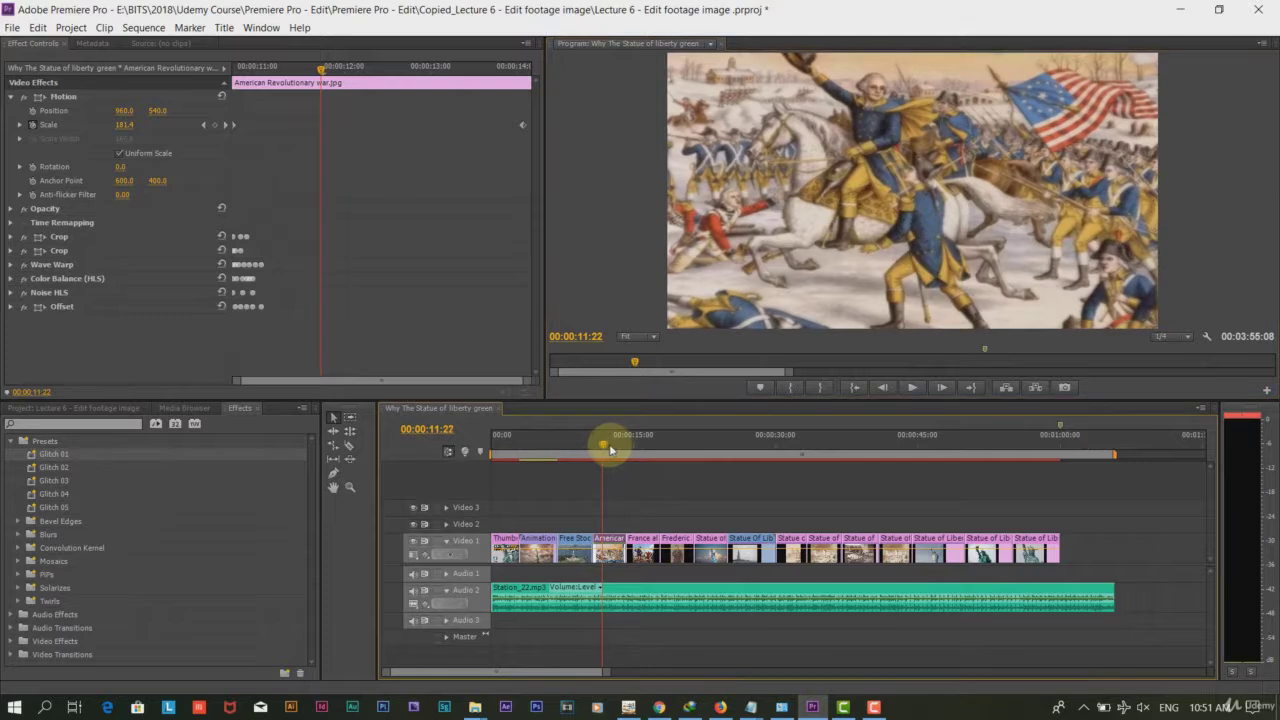
{"action": "left_click_drag", "start_coordinate": [610, 450], "coordinate": [628, 450]}
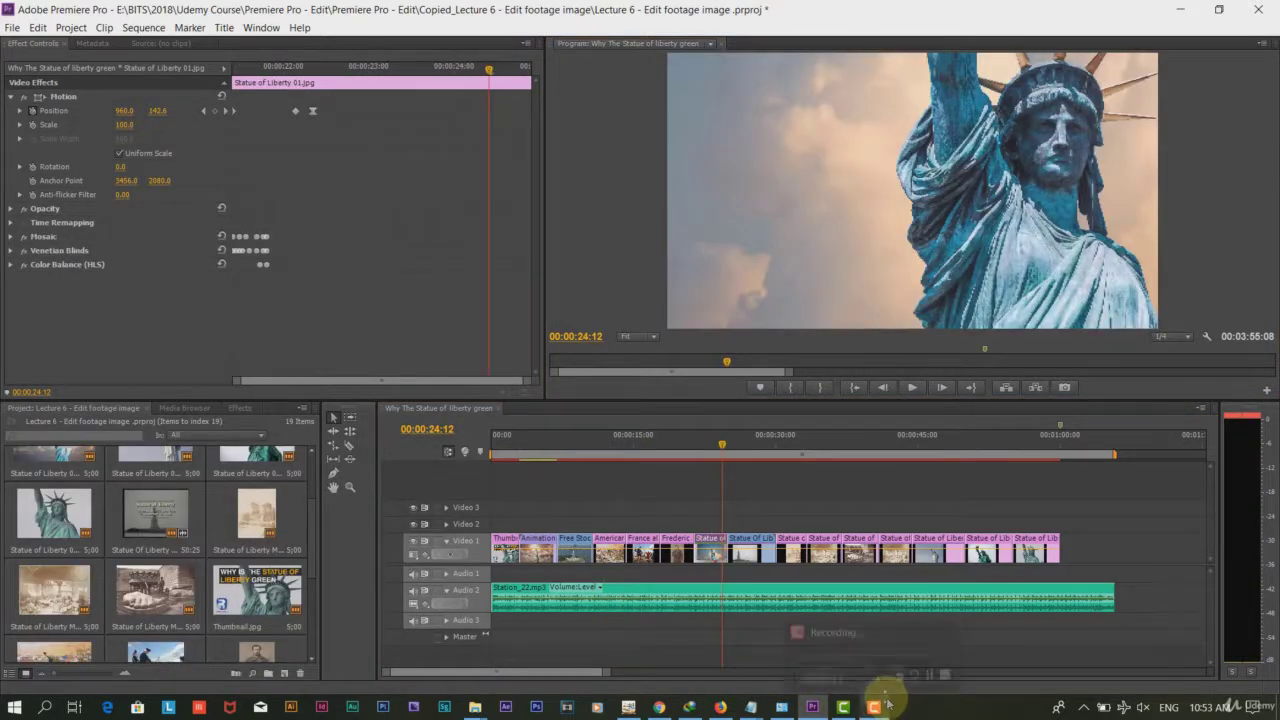
- Place the short animation clip on Video 2 at the sequence end
{"action": "scroll", "coordinate": [33, 520], "scroll_direction": "down", "scroll_amount": 2}
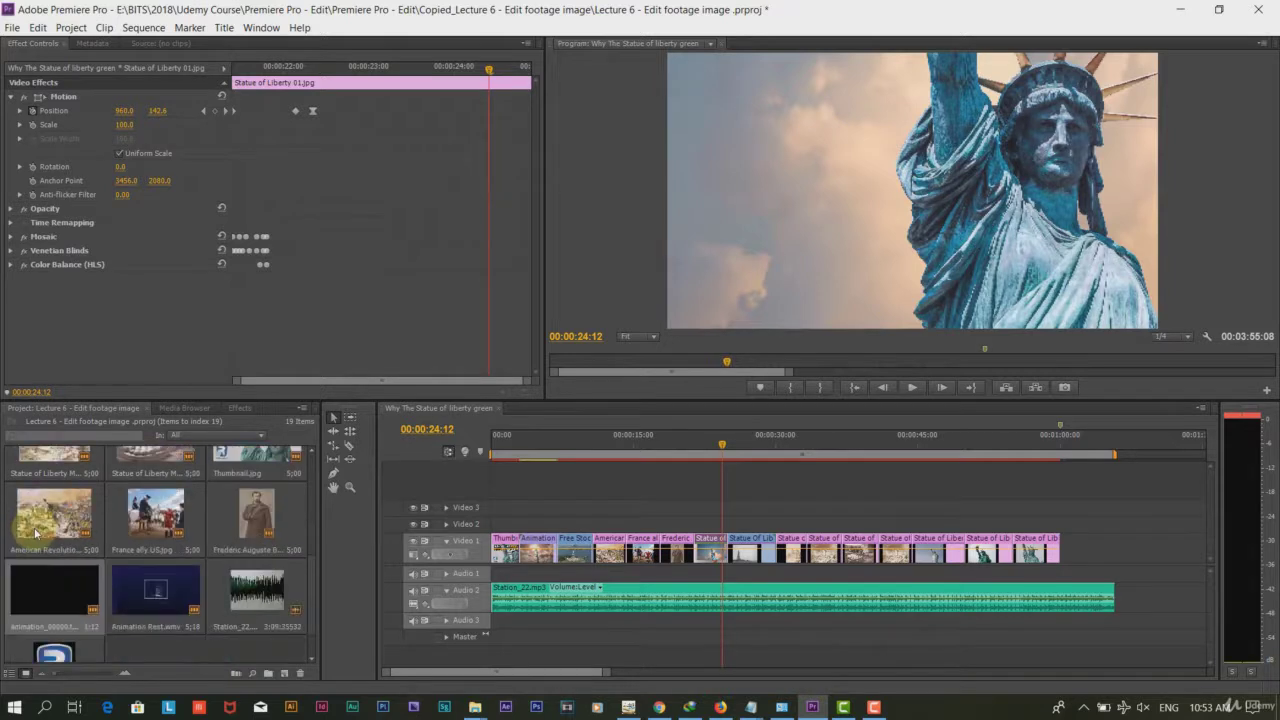
{"action": "left_click", "coordinate": [45, 588]}
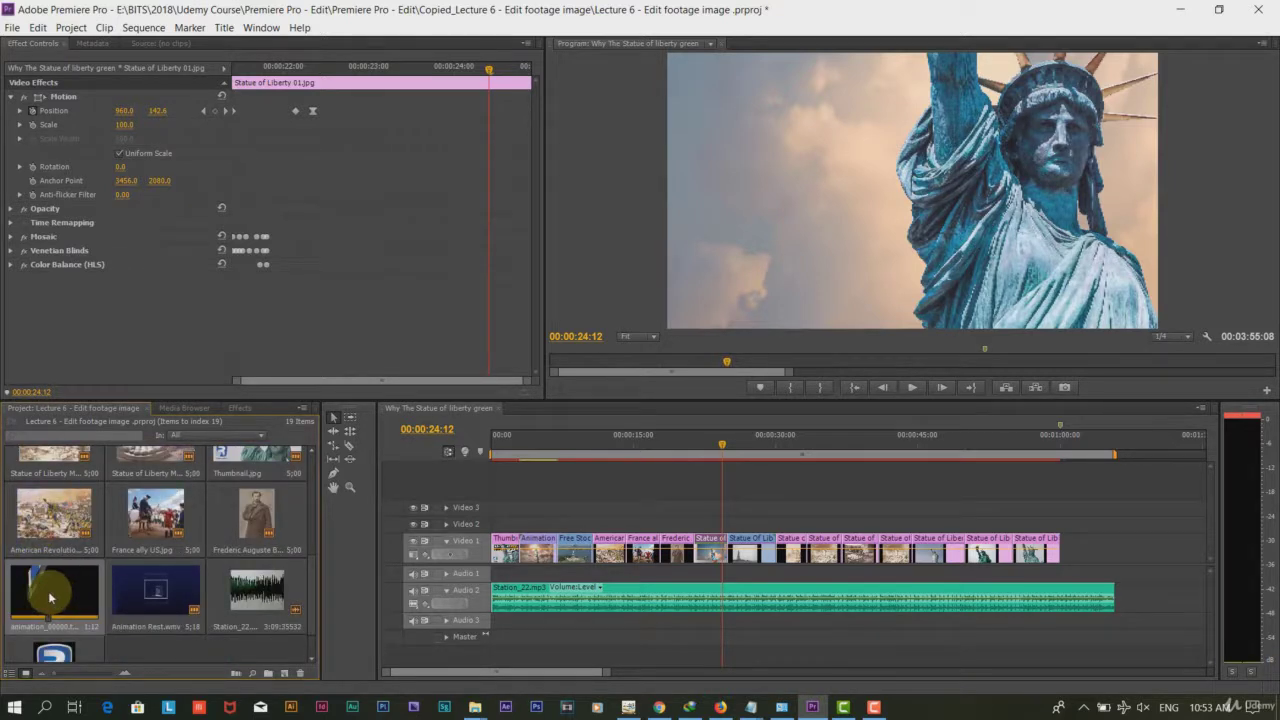
{"action": "left_click_drag", "start_coordinate": [48, 591], "coordinate": [1053, 524]}
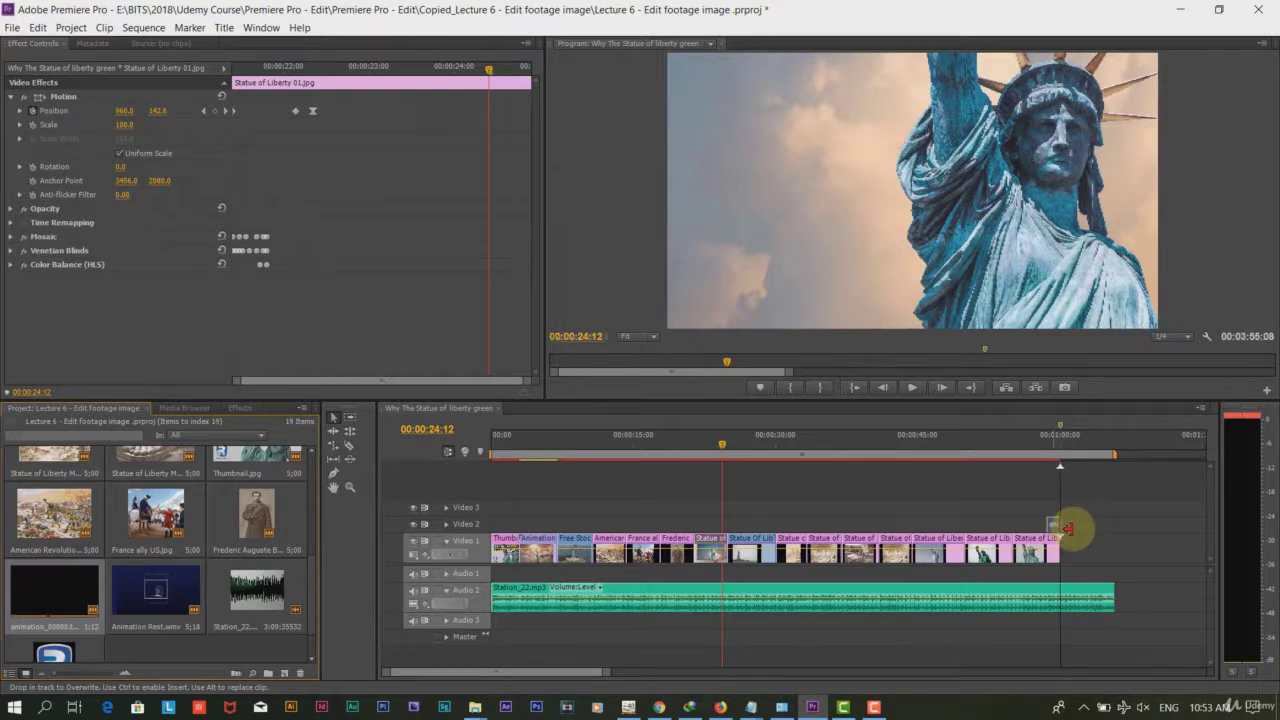
- Preview the ending from 00:00:57:22, then add Animation Rest.wmv after the animation clip
{"action": "left_click", "coordinate": [1050, 439]}
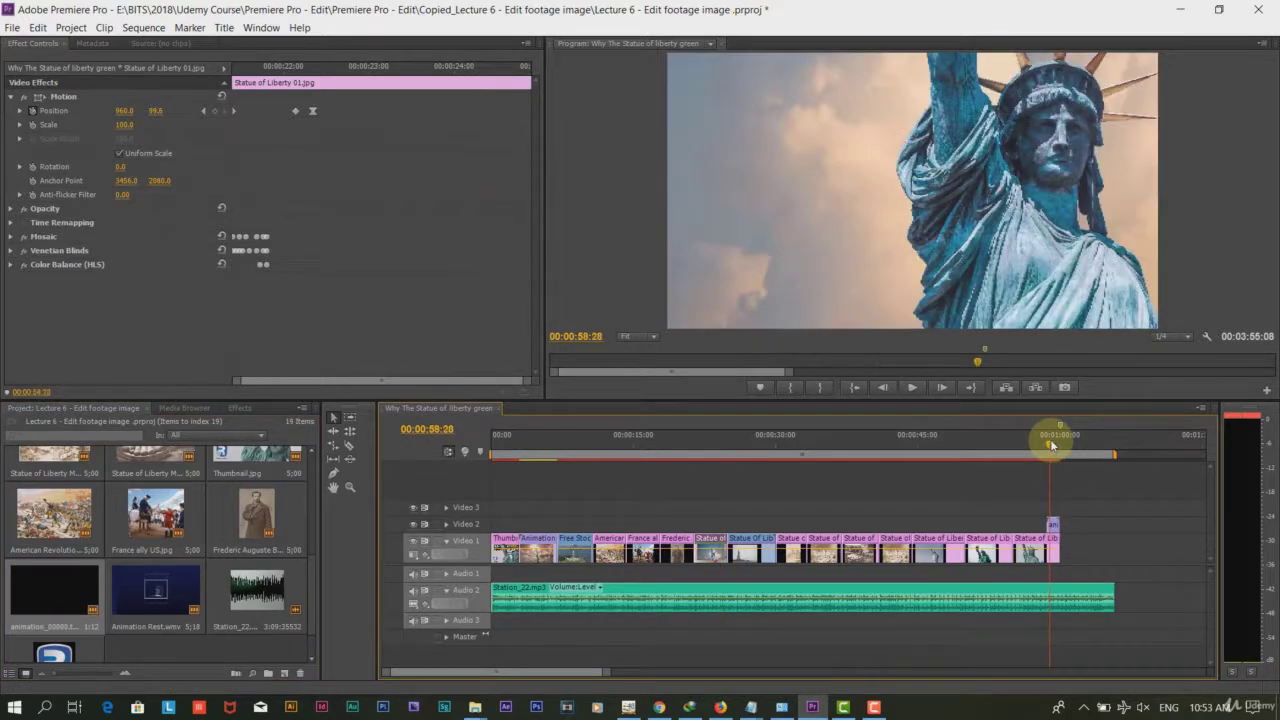
{"action": "left_click_drag", "start_coordinate": [1050, 439], "coordinate": [1039, 438]}
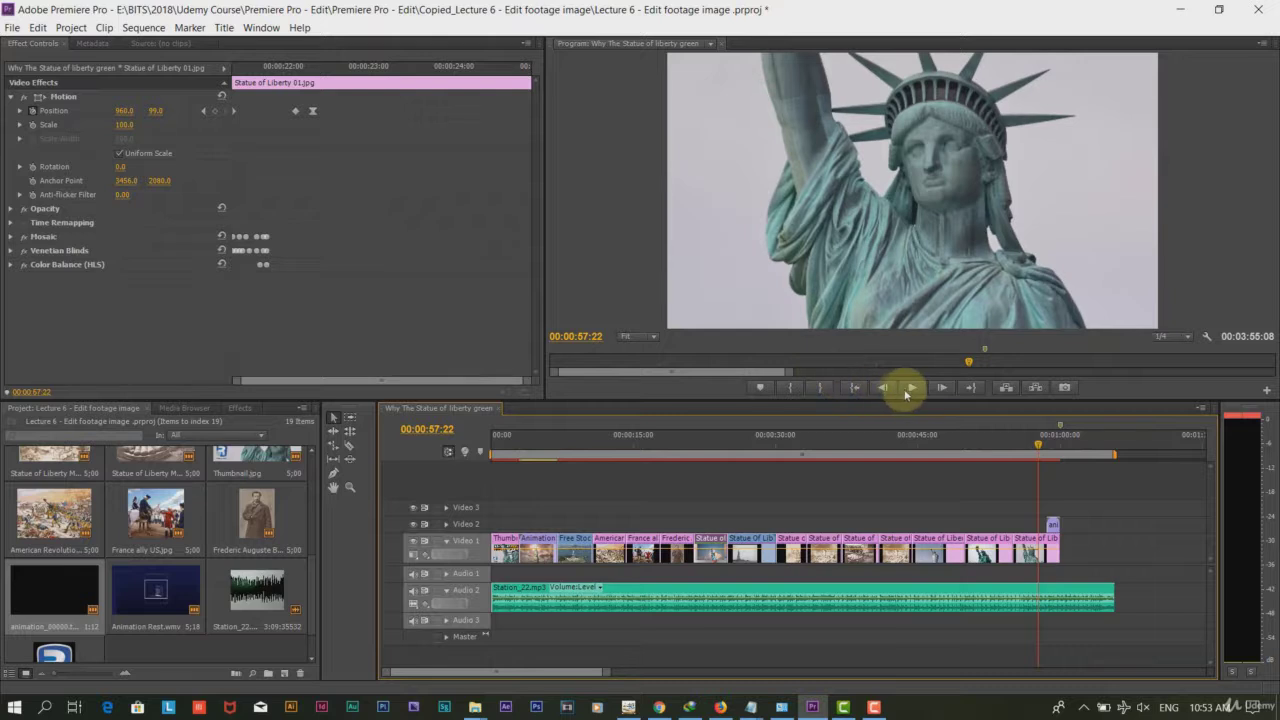
{"action": "left_click", "coordinate": [911, 388]}
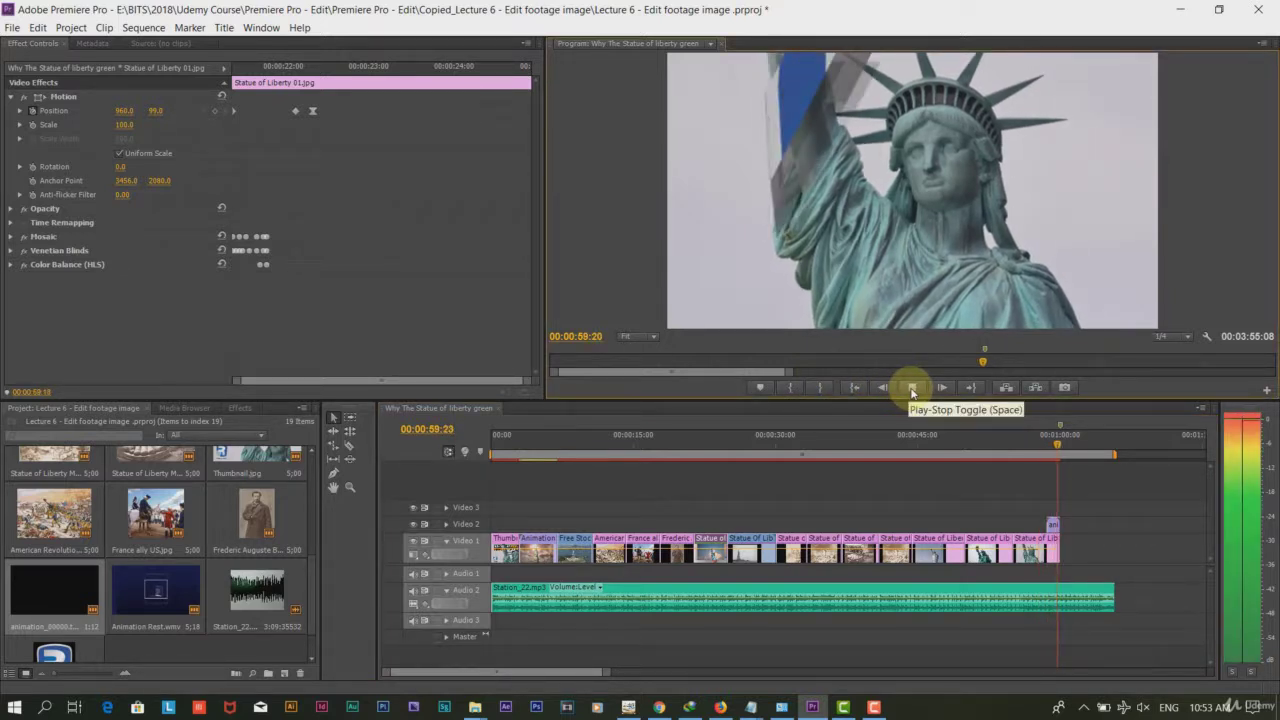
{"action": "left_click", "coordinate": [911, 389]}
{"action": "left_click_drag", "start_coordinate": [1060, 447], "coordinate": [1059, 445]}
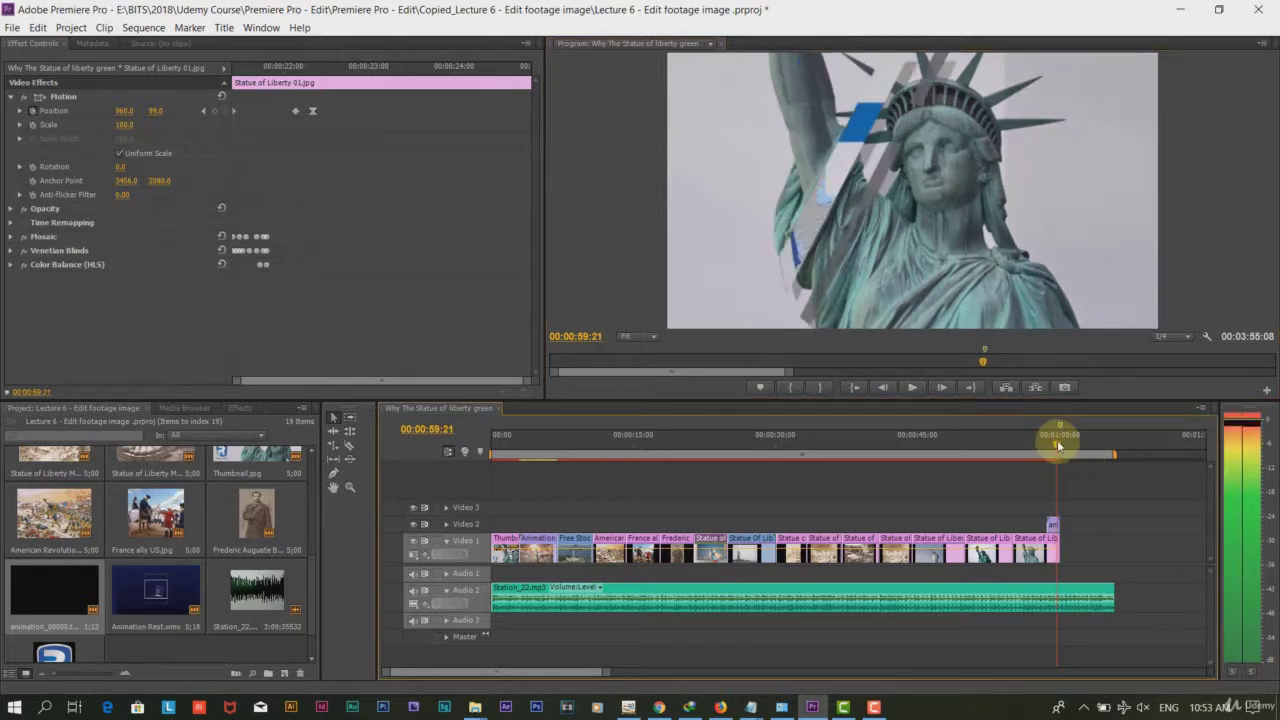
{"action": "left_click_drag", "start_coordinate": [157, 598], "coordinate": [1068, 530]}
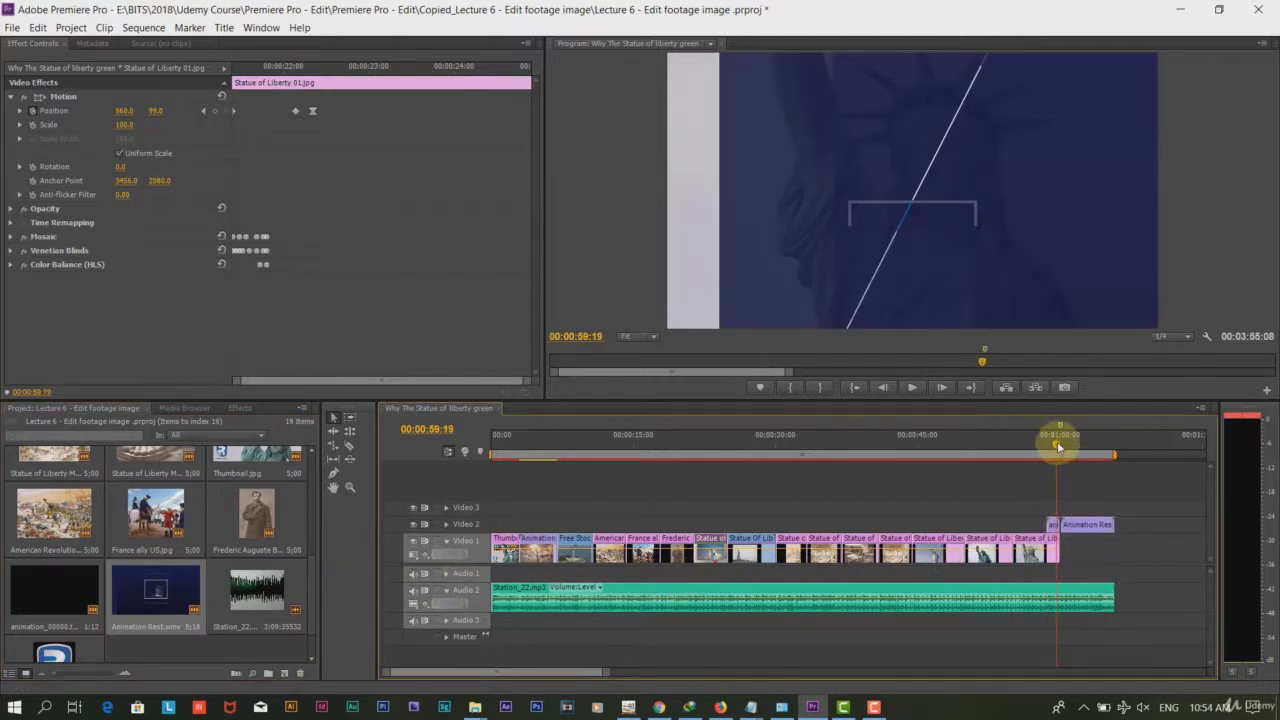
- Snap Animation Rest.wmv against animation_00000.tga and scrub from 00:00:58:27 into the end animation
{"action": "key", "text": "equal"}
{"action": "key", "text": "equal"}
{"action": "key", "text": "equal"}
{"action": "key", "text": "equal"}
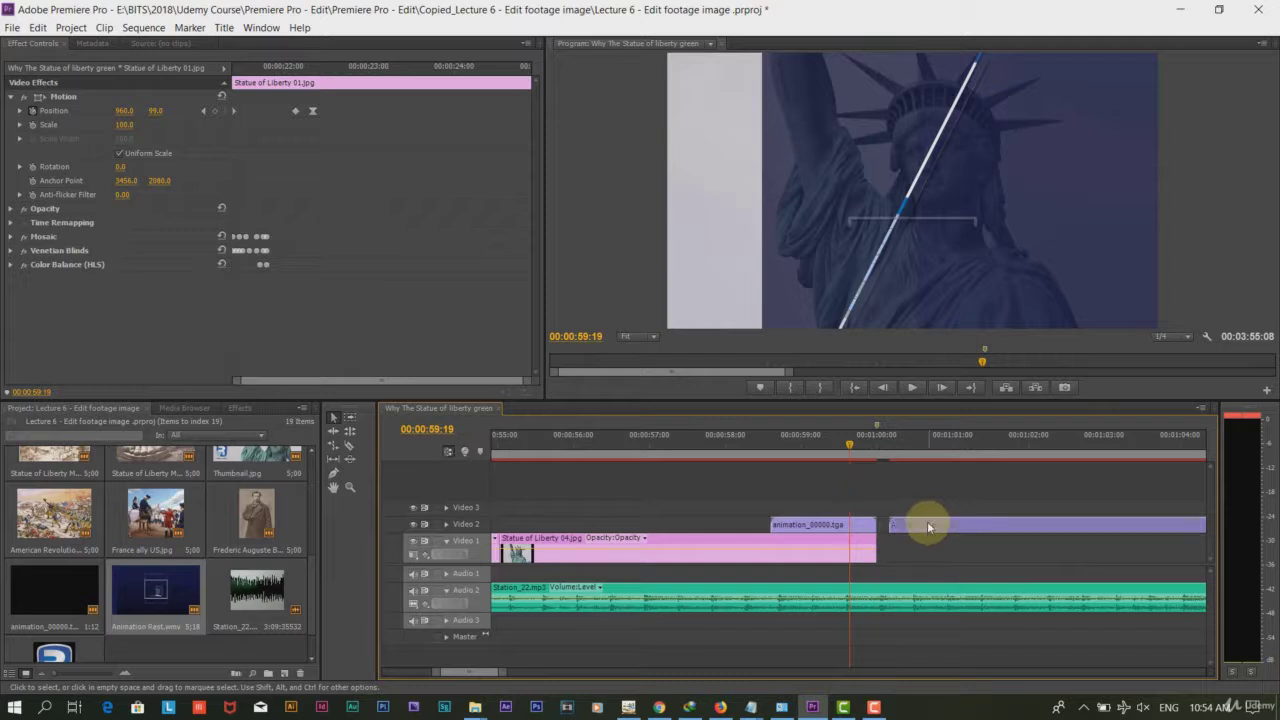
{"action": "left_click_drag", "start_coordinate": [927, 527], "coordinate": [913, 526]}
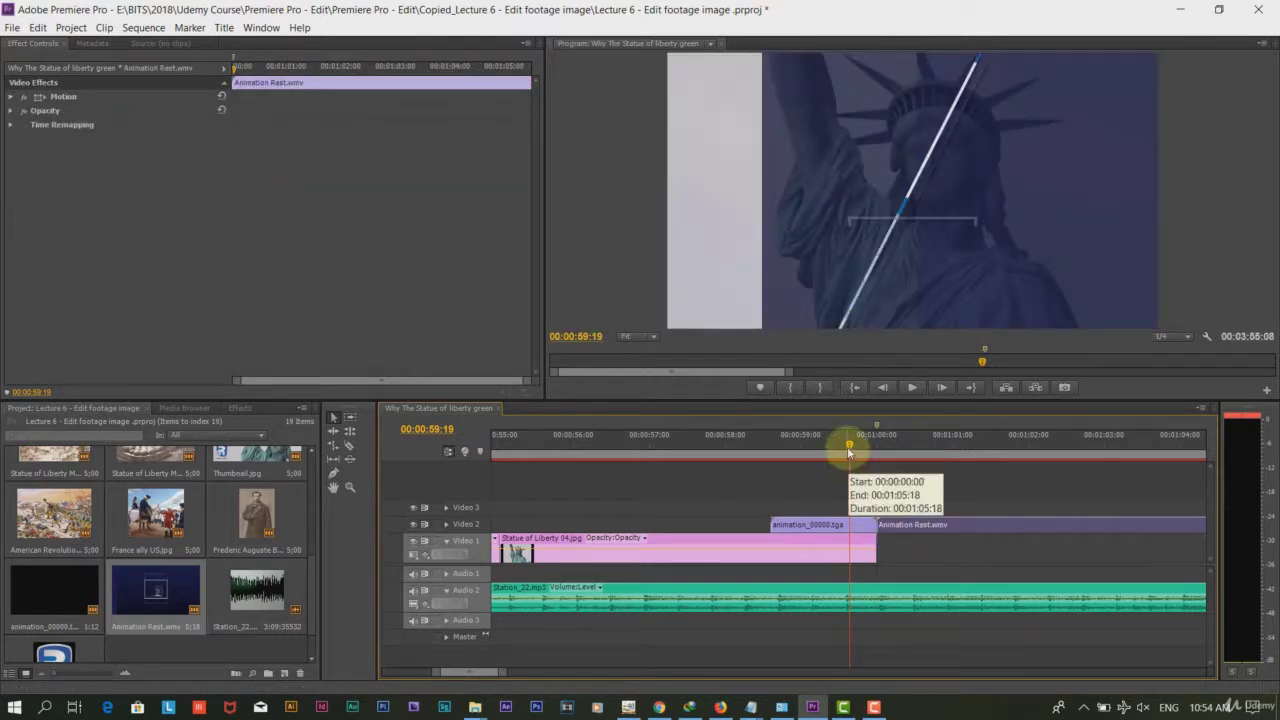
{"action": "left_click", "coordinate": [1170, 336]}
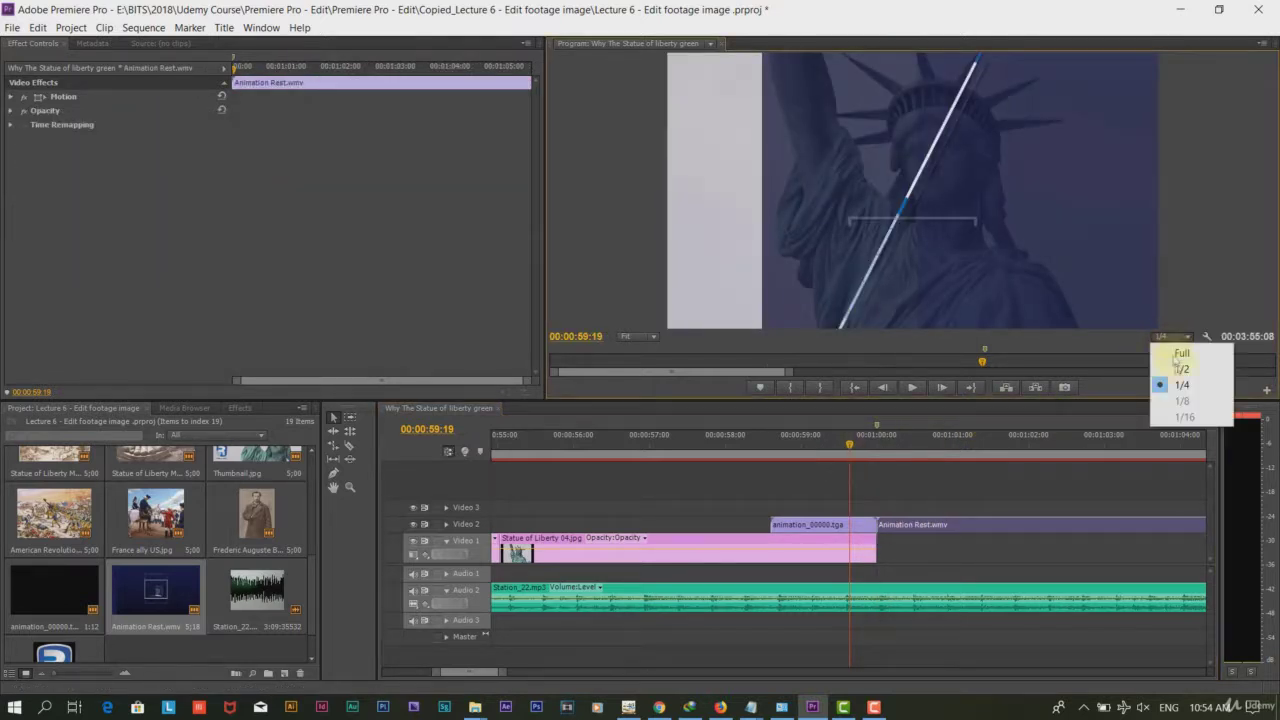
{"action": "left_click", "coordinate": [791, 443]}
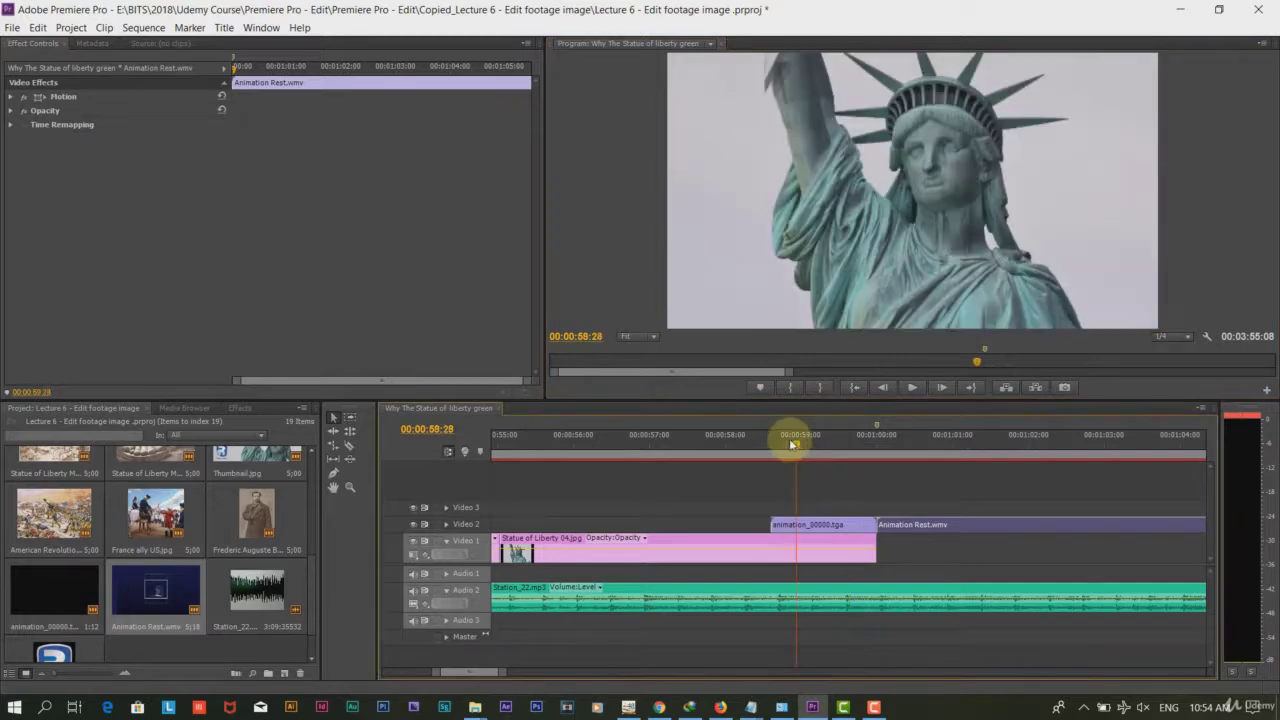
{"action": "left_click_drag", "start_coordinate": [796, 444], "coordinate": [1145, 451]}
- Zoom the timeline out and preview the end card through to the sequence end
{"action": "key", "text": "minus"}
{"action": "left_click", "coordinate": [1043, 440]}
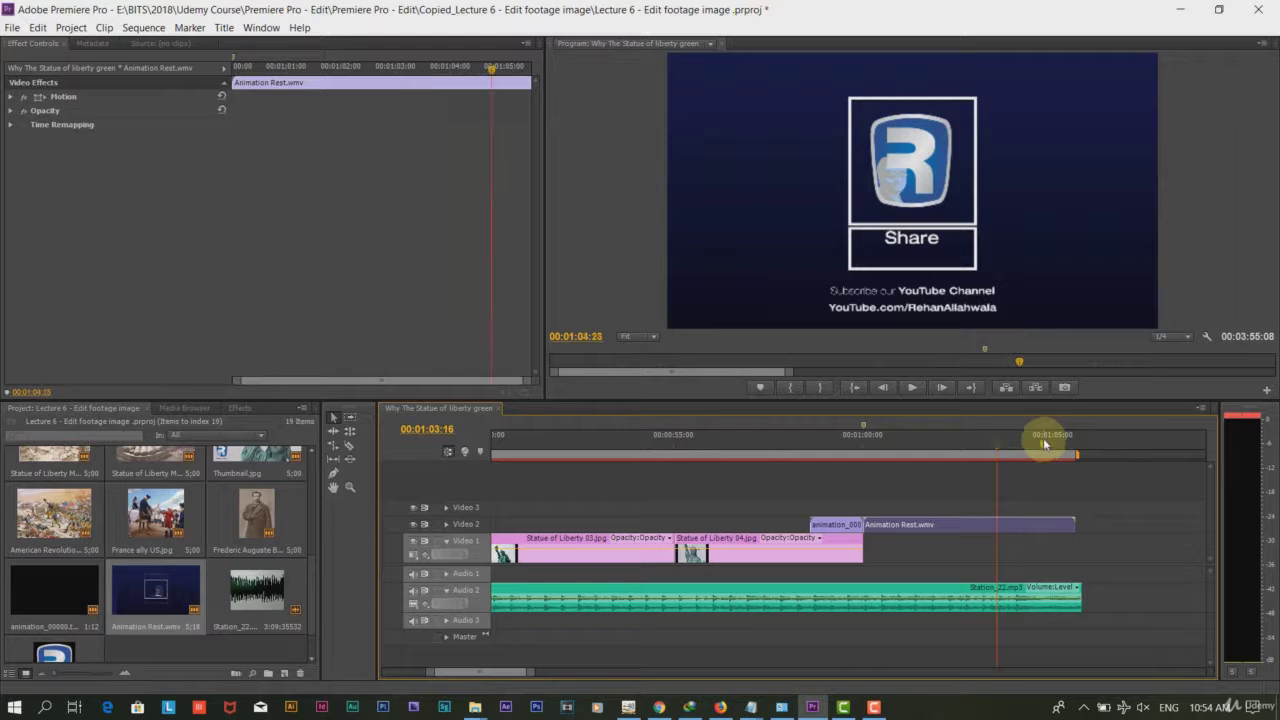
{"action": "mouse_move", "coordinate": [1060, 449]}
{"action": "left_mouse_down"}
{"action": "mouse_move", "coordinate": [1084, 443]}
{"action": "mouse_move", "coordinate": [1058, 446]}
{"action": "left_mouse_up"}
- Place the bhai.png logo on Video 3 above the footage, running to about 00:01:00
{"action": "key", "text": "minus"}
{"action": "key", "text": "minus"}
{"action": "left_click", "coordinate": [771, 446]}
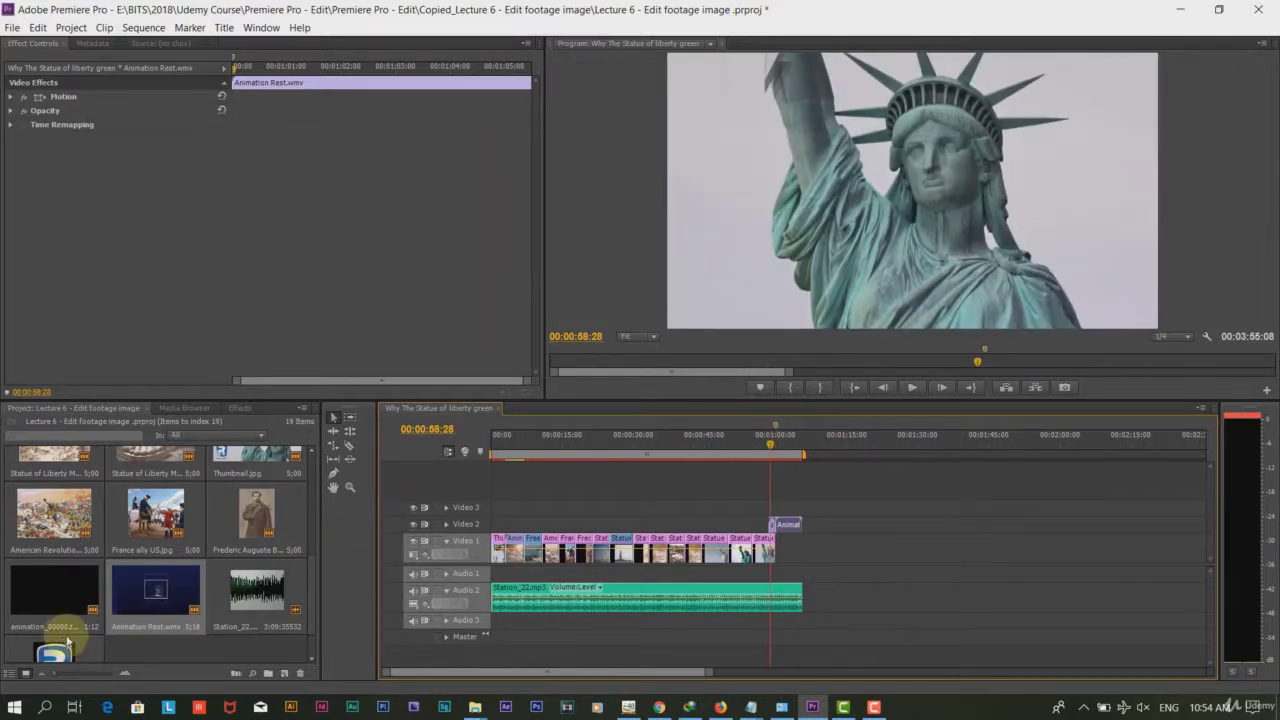
{"action": "scroll", "coordinate": [58, 645], "scroll_direction": "down", "scroll_amount": 1}
{"action": "left_click", "coordinate": [105, 618]}
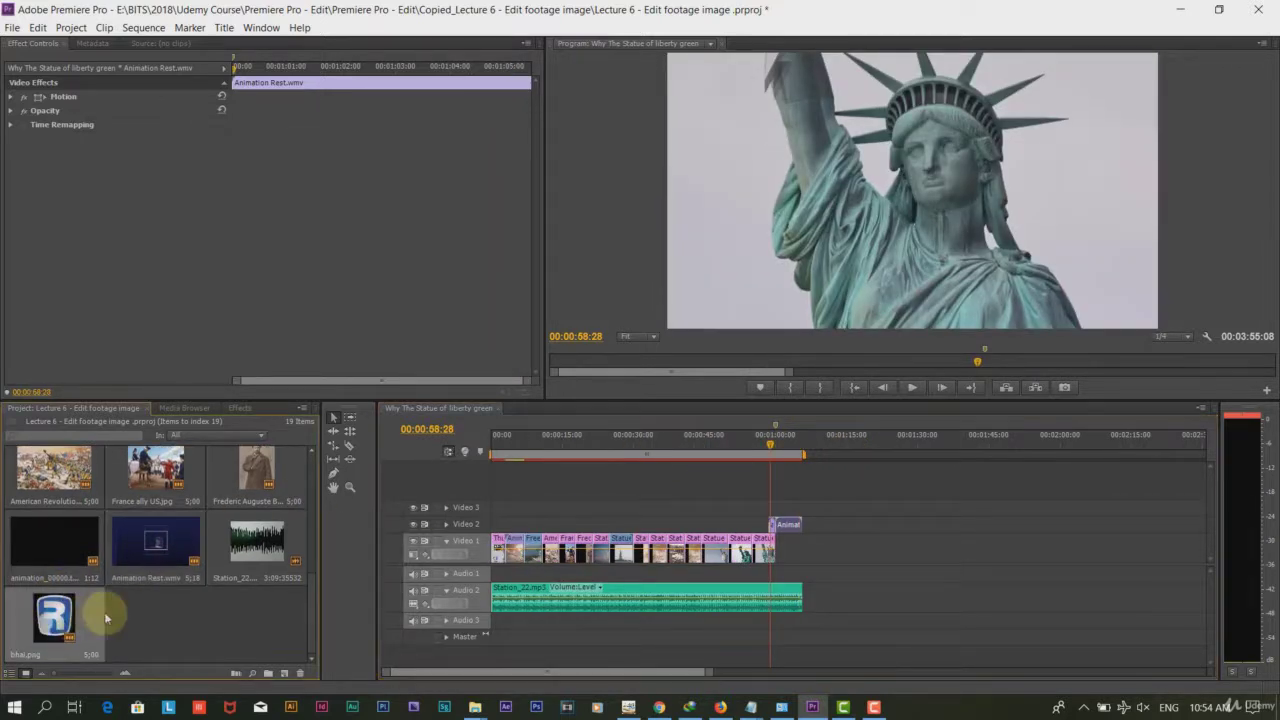
{"action": "left_click_drag", "start_coordinate": [247, 577], "coordinate": [767, 507]}
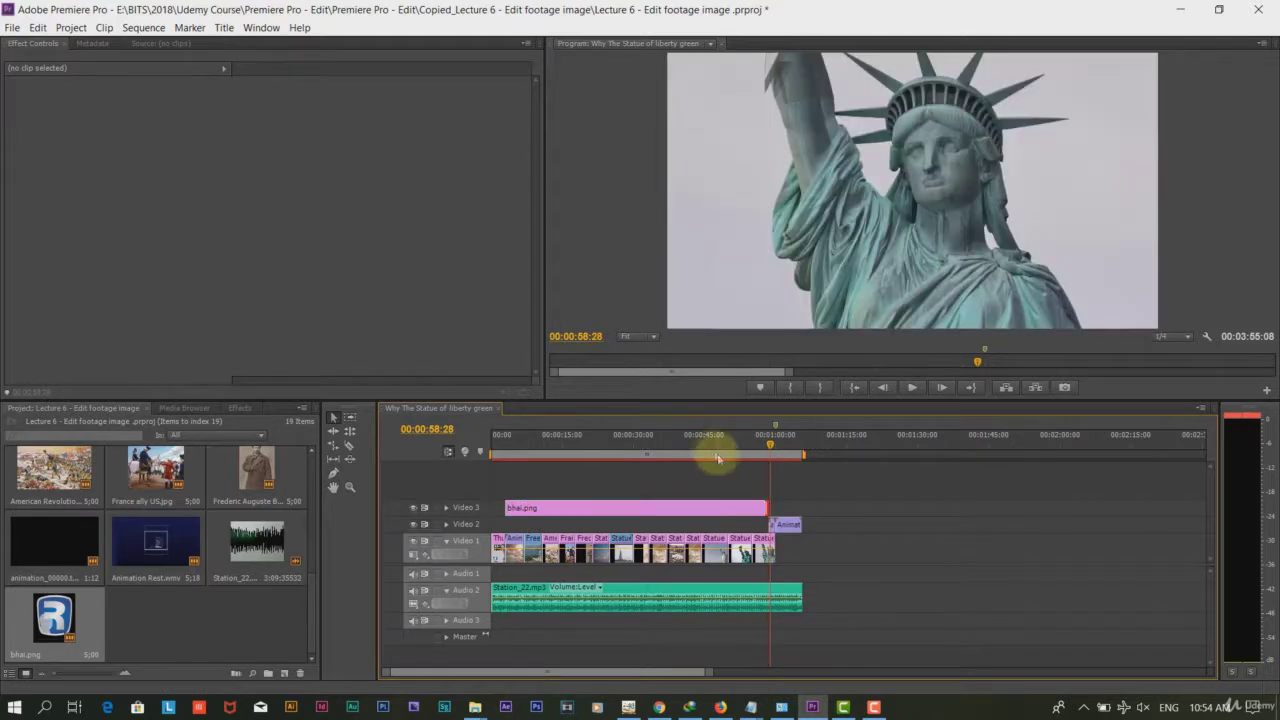
- Select the bhai.png clip and try smaller Scale values under Motion in Effect Controls
{"action": "left_click", "coordinate": [712, 444]}
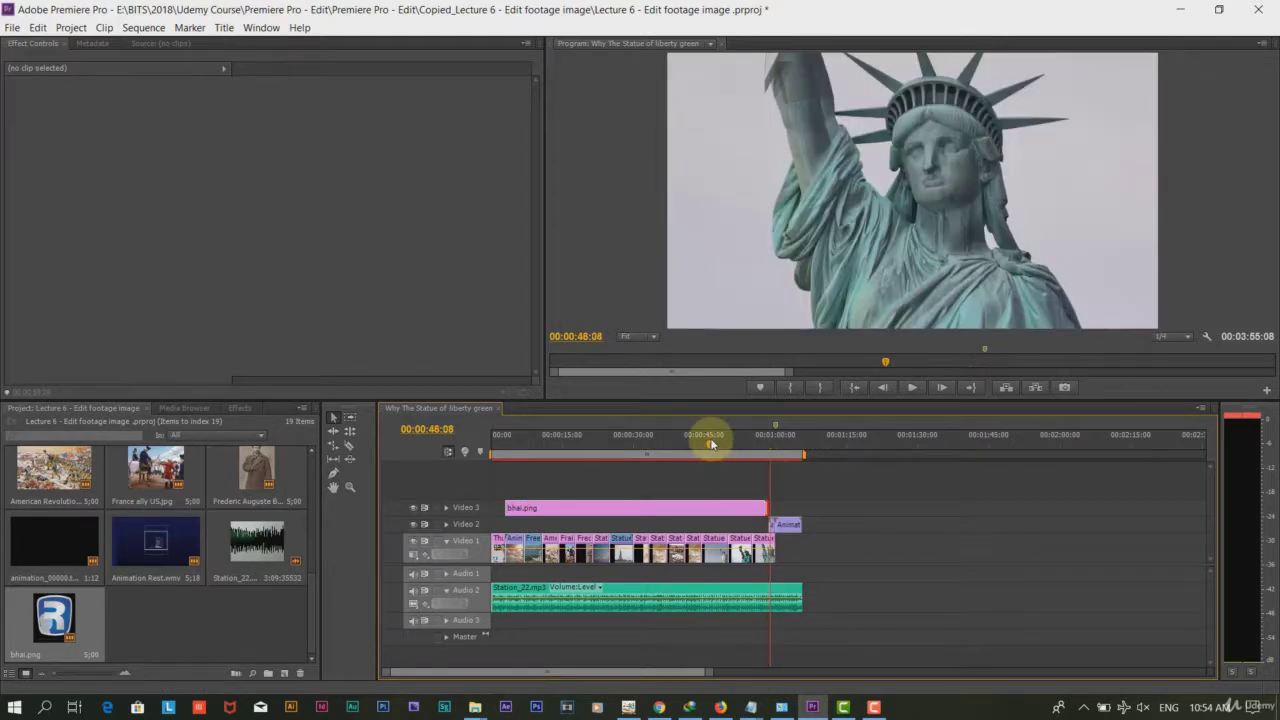
{"action": "left_click", "coordinate": [681, 513]}
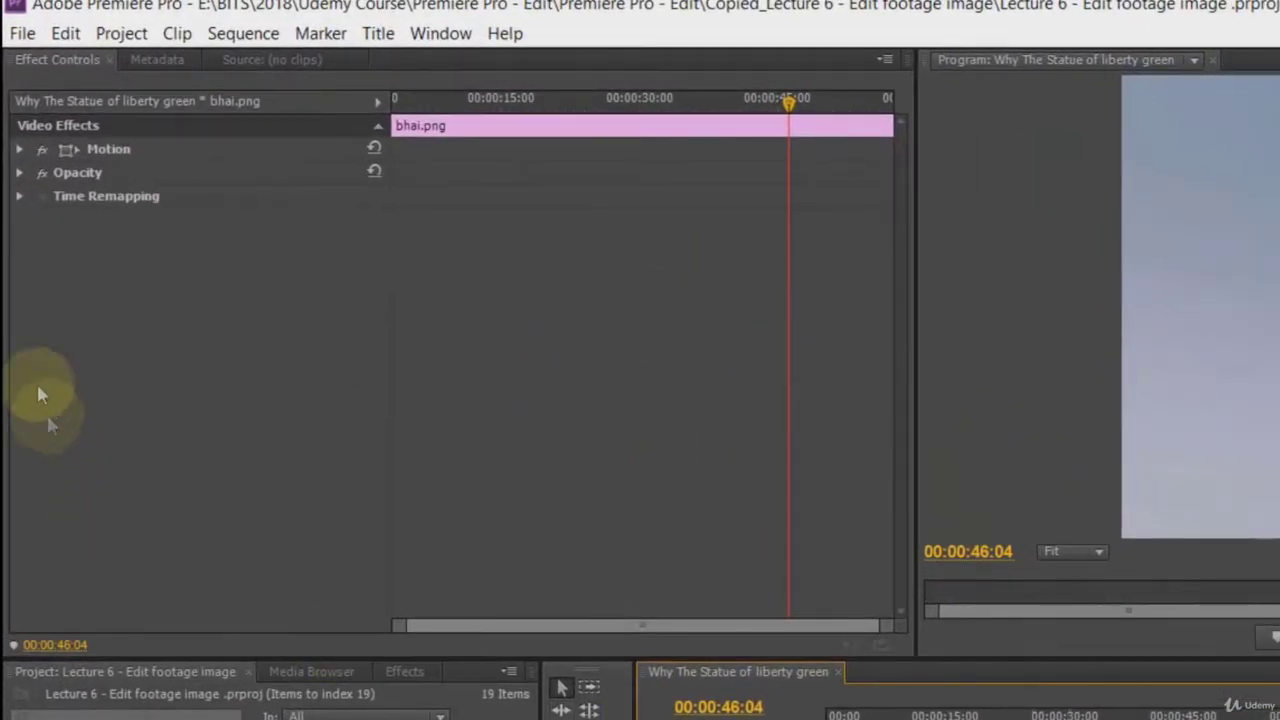
{"action": "left_click", "coordinate": [20, 149]}
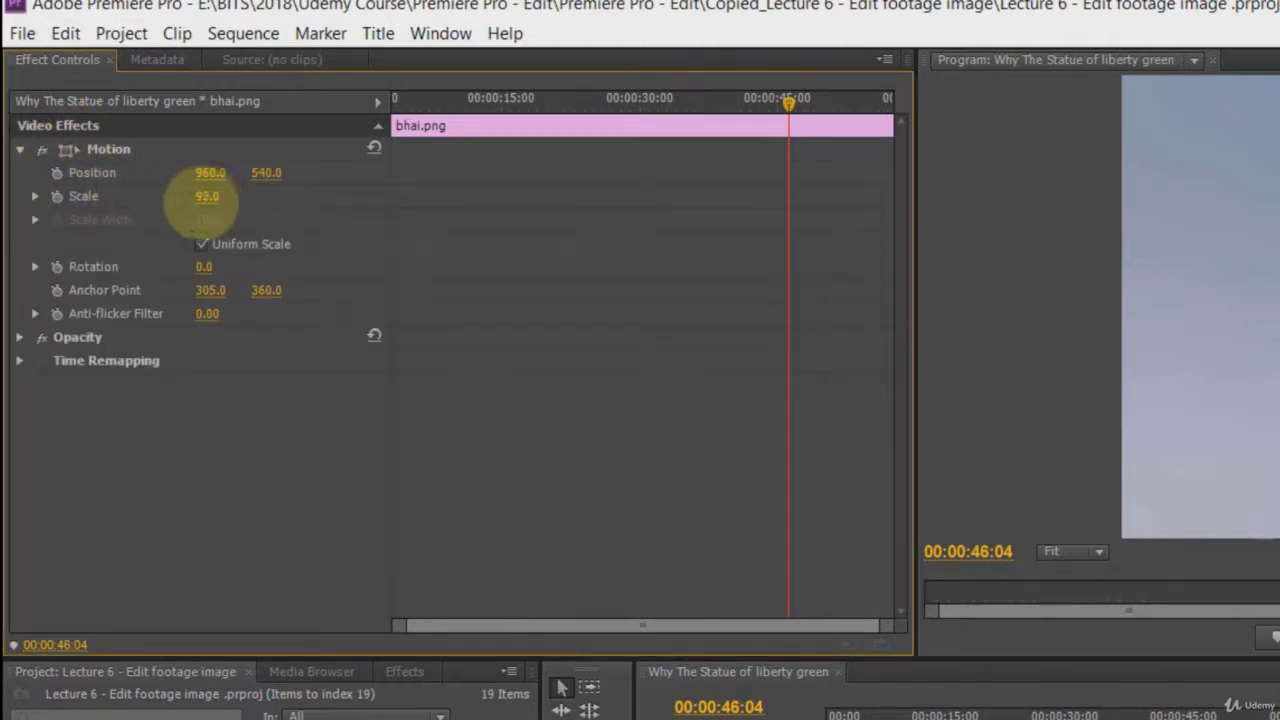
{"action": "left_click_drag", "start_coordinate": [160, 200], "coordinate": [136, 203]}
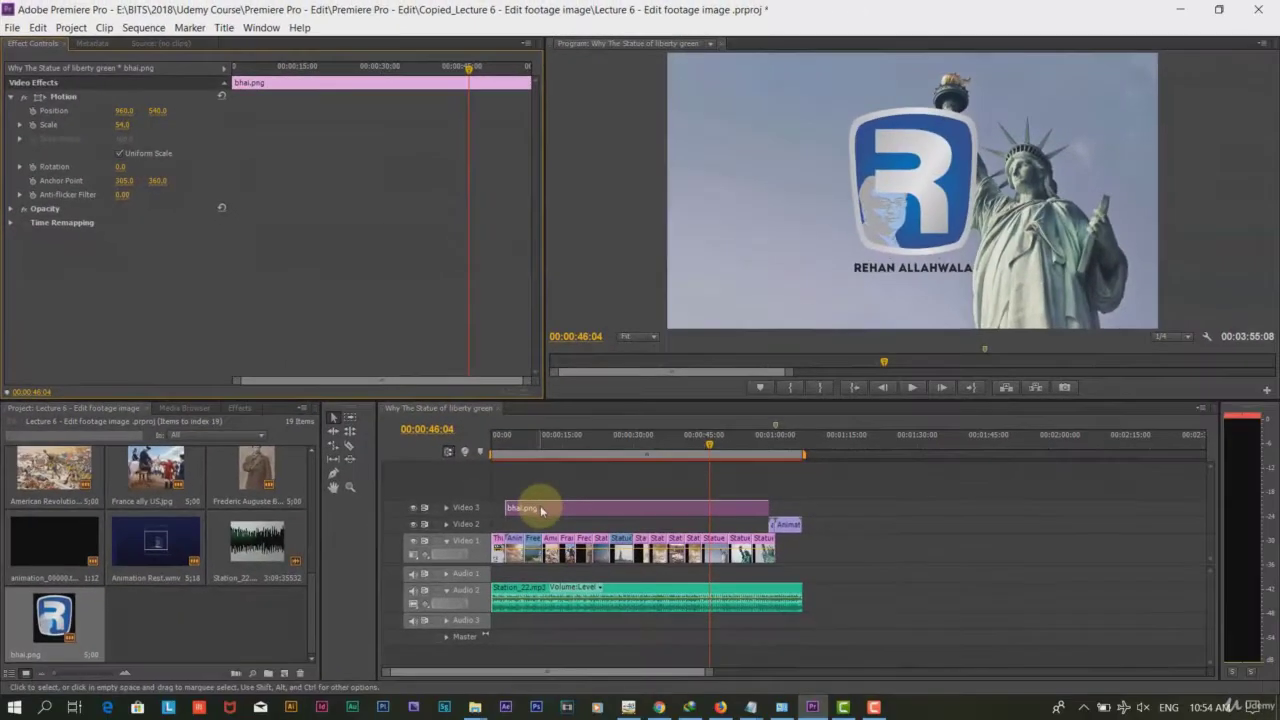
{"action": "left_click", "coordinate": [541, 510]}
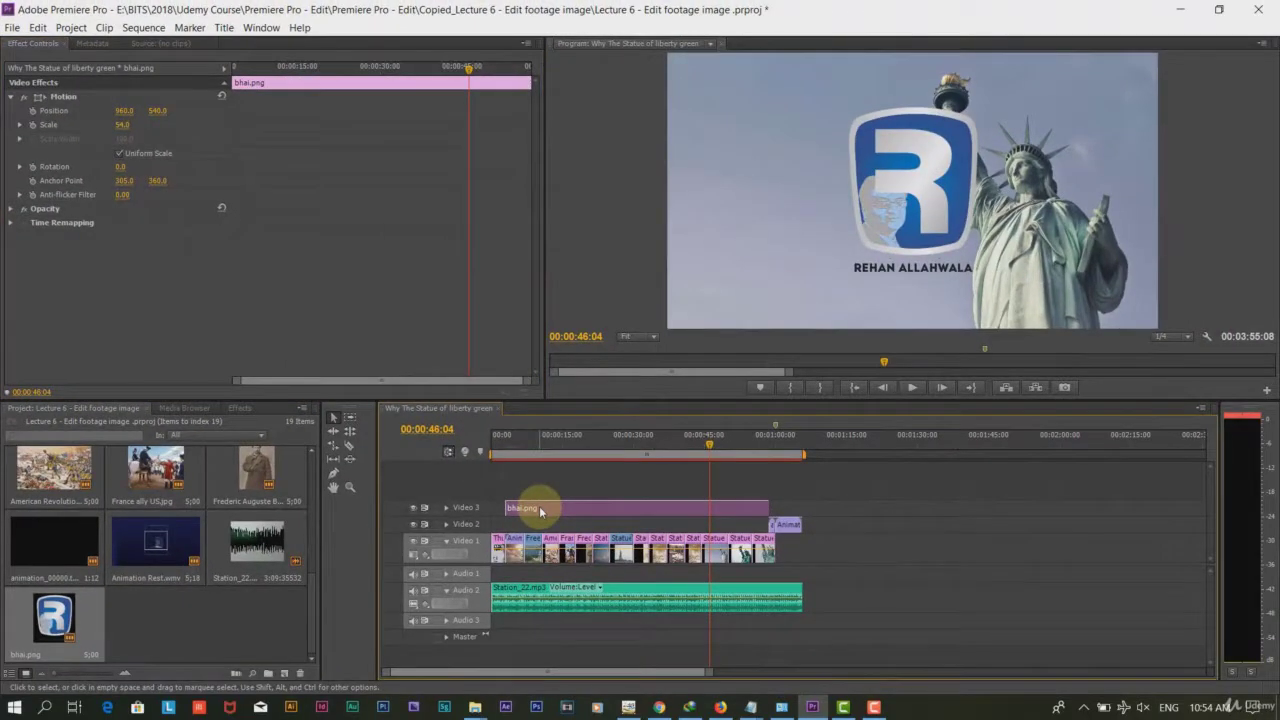
{"action": "left_click", "coordinate": [61, 97]}
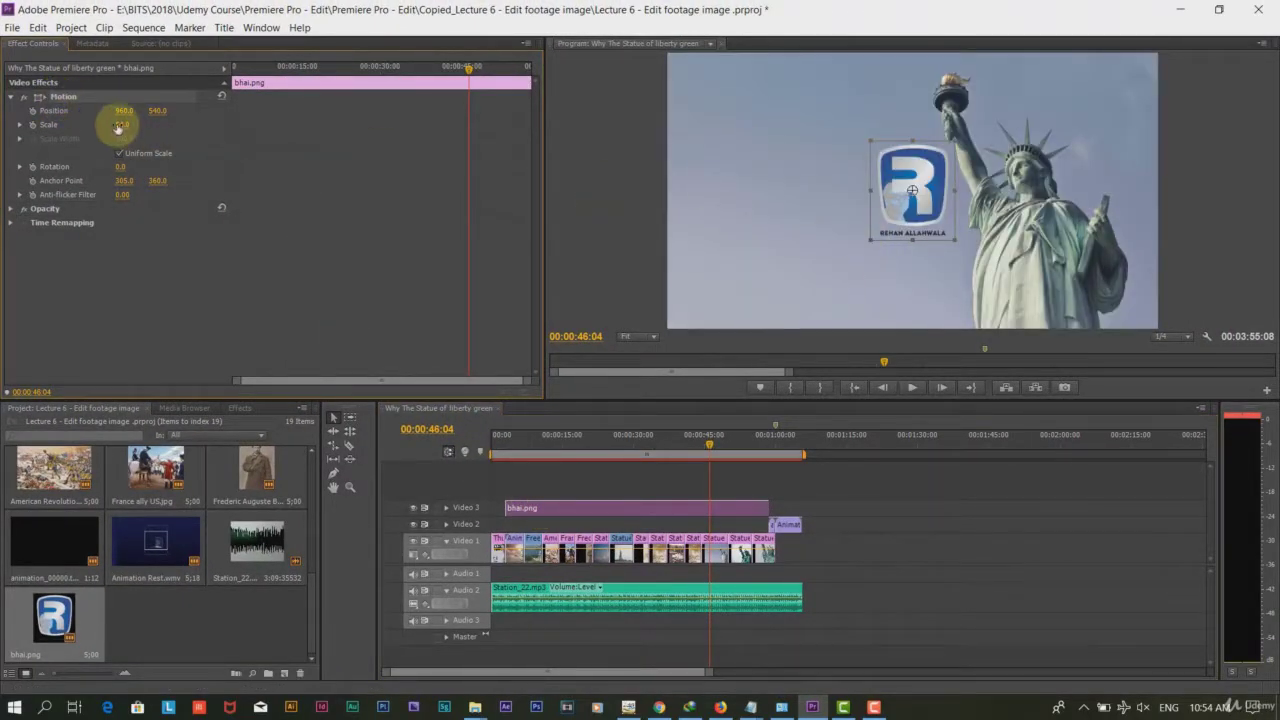
{"action": "left_click_drag", "start_coordinate": [90, 127], "coordinate": [133, 130]}
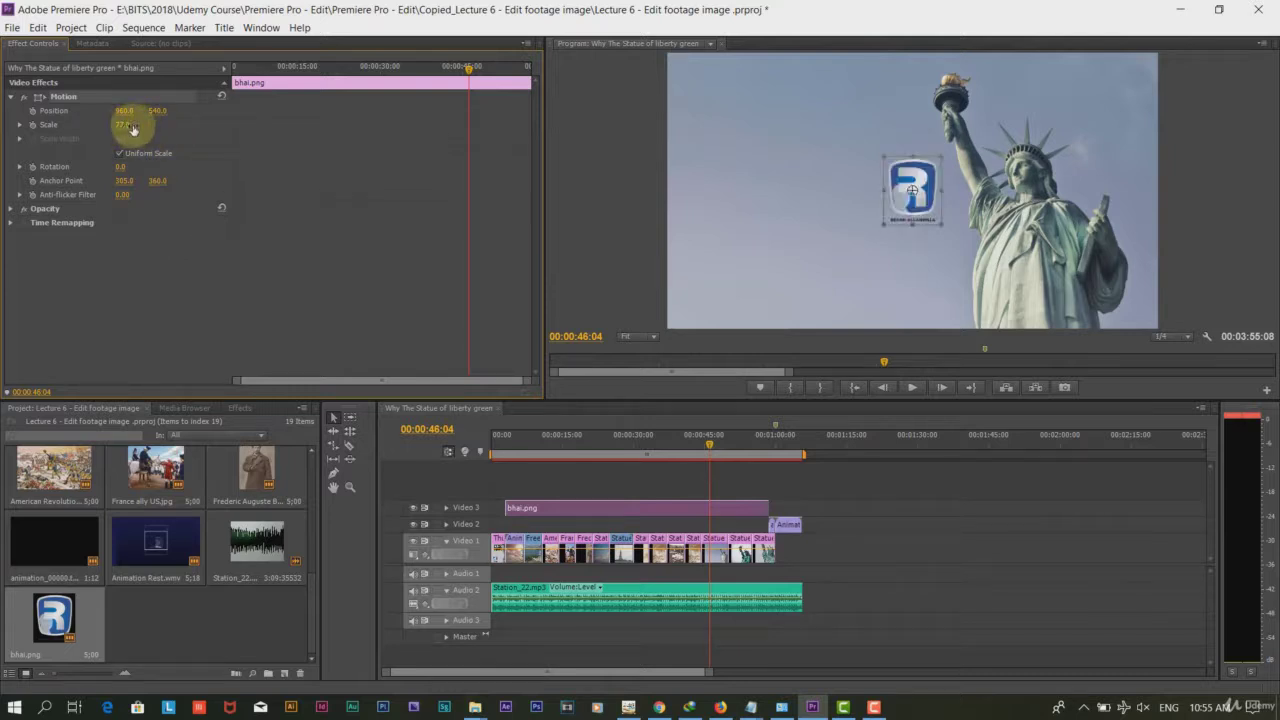
- Set the logo's Scale to 30, drag it to the top-left corner, and start playback
{"action": "left_click", "coordinate": [121, 127]}
{"action": "type", "text": "30"}
{"action": "key", "text": "Return"}
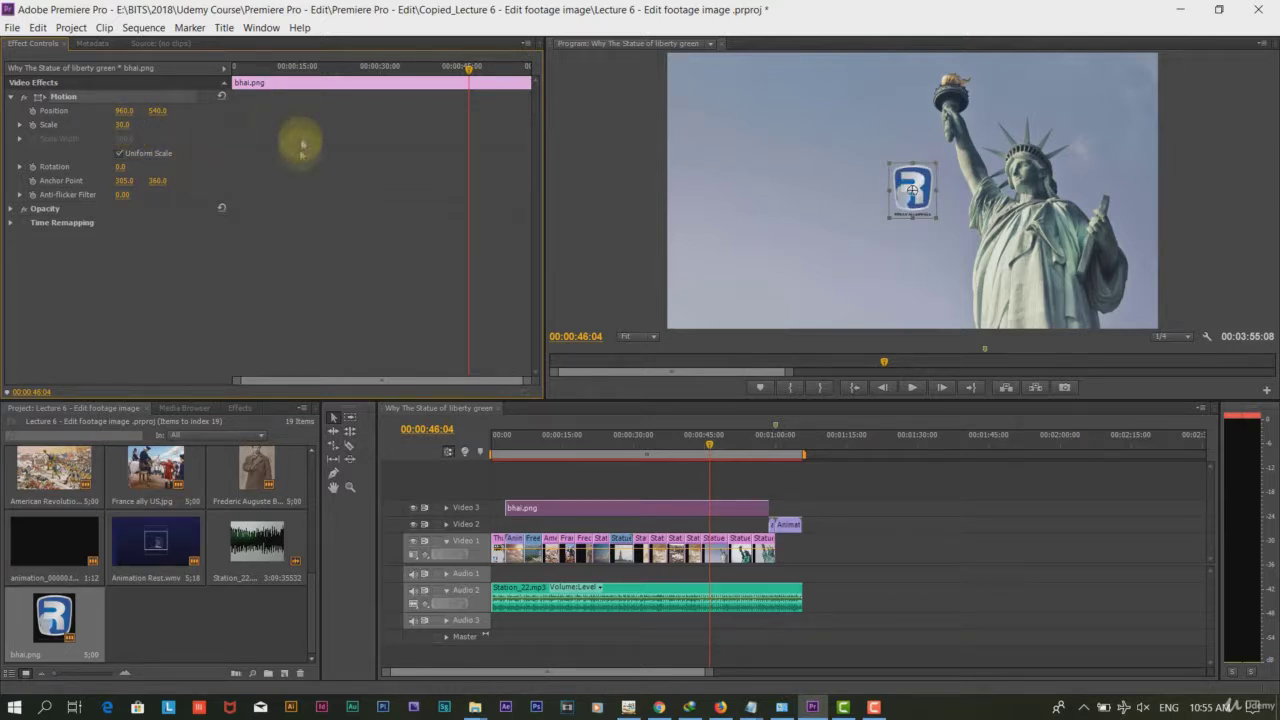
{"action": "left_click_drag", "start_coordinate": [905, 180], "coordinate": [691, 75]}
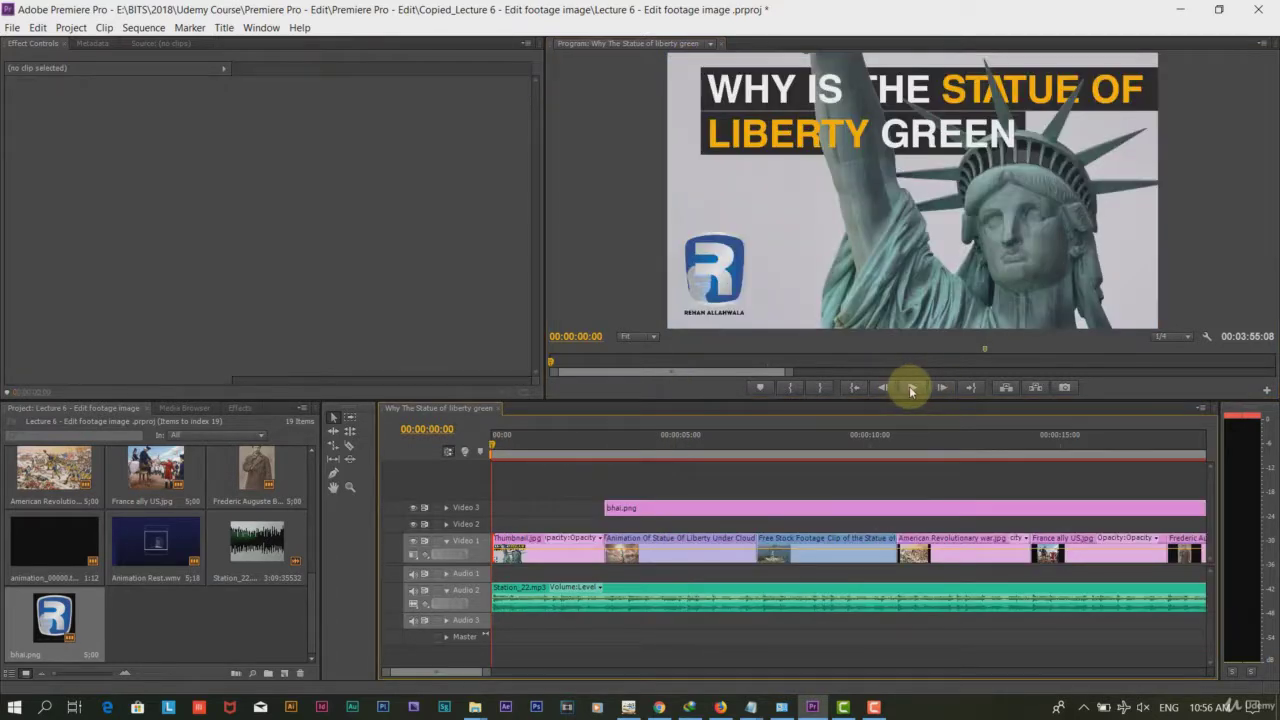
{"action": "left_click", "coordinate": [911, 389]}
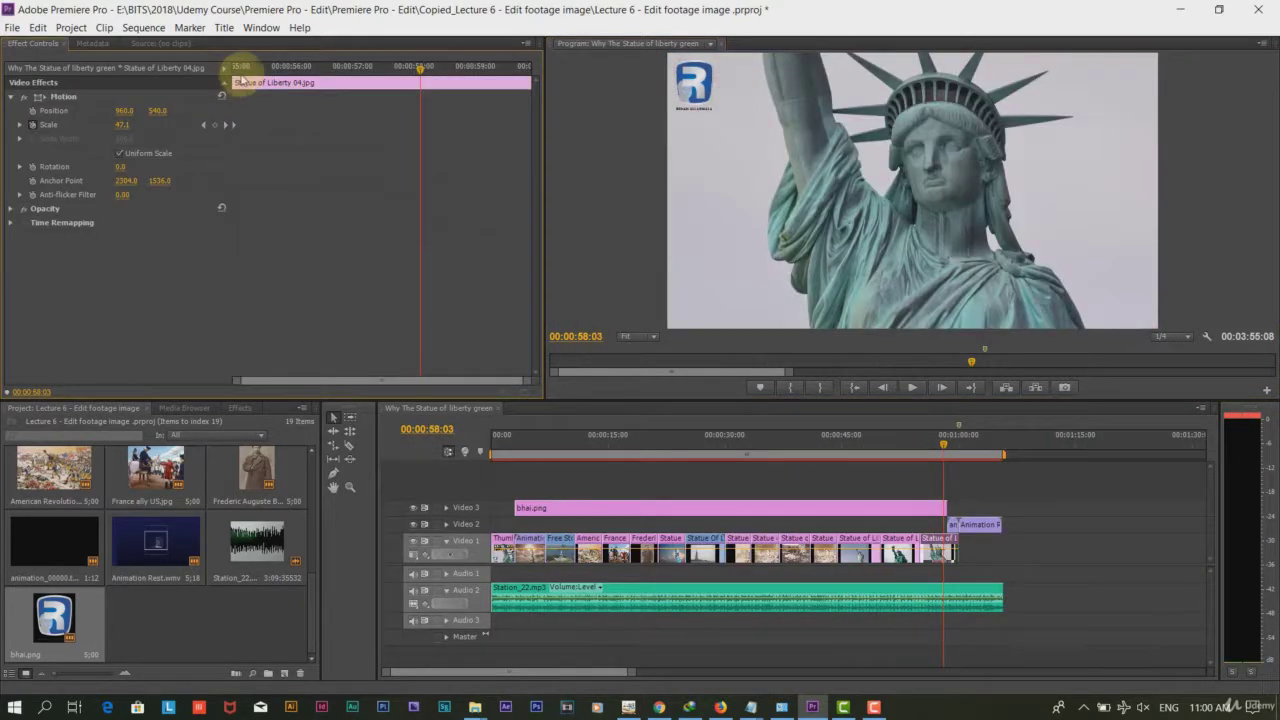
- Play back the final section from just before the last statue clip
{"action": "left_click", "coordinate": [236, 68]}
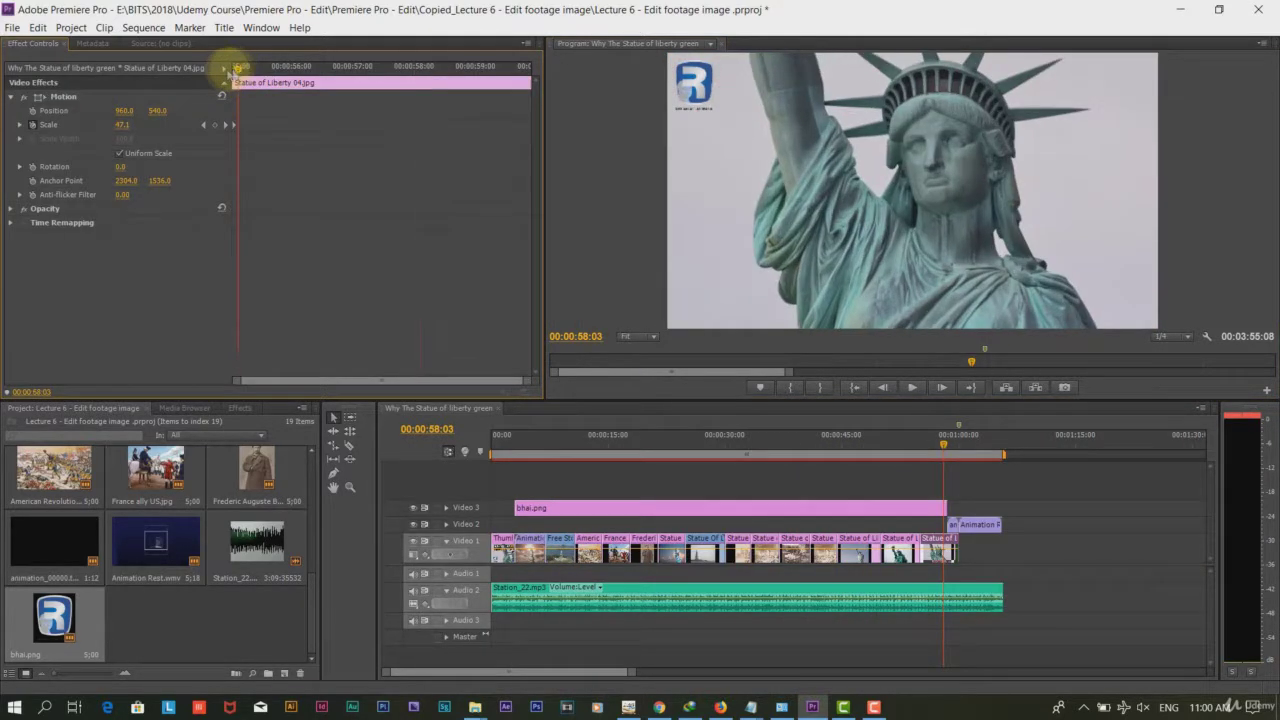
{"action": "left_click_drag", "start_coordinate": [236, 68], "coordinate": [233, 68]}
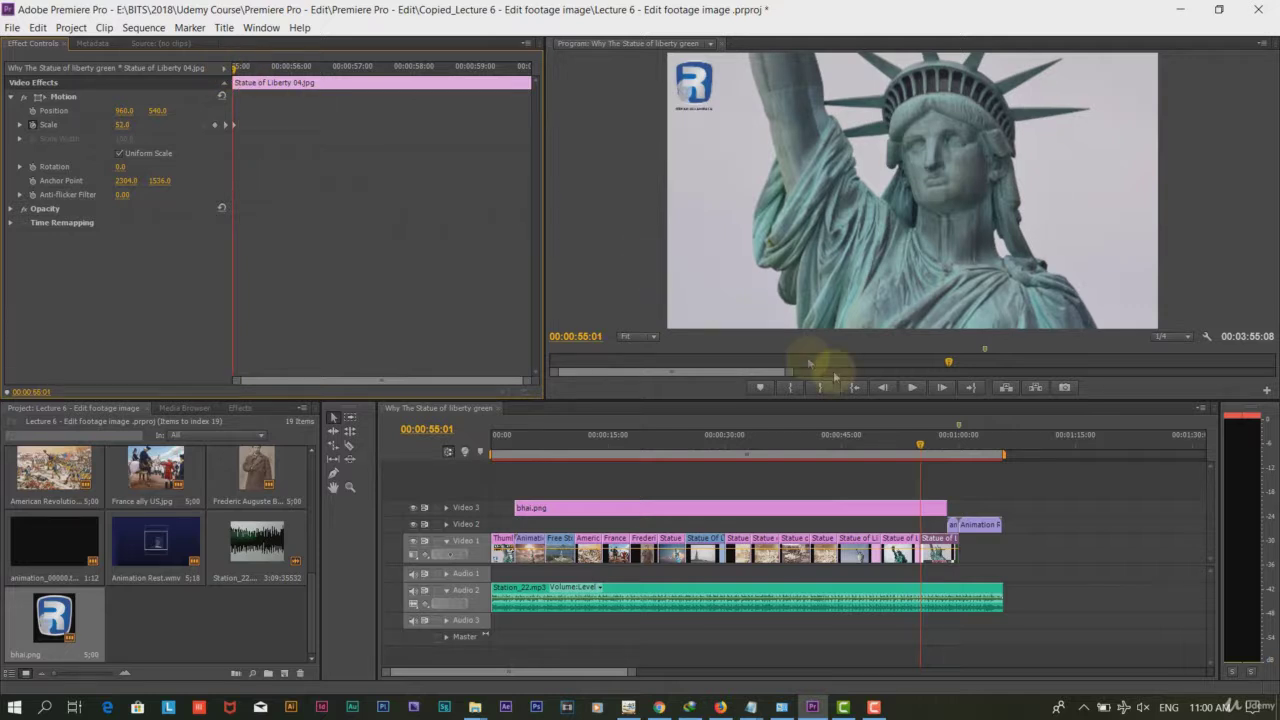
{"action": "left_click", "coordinate": [924, 391]}
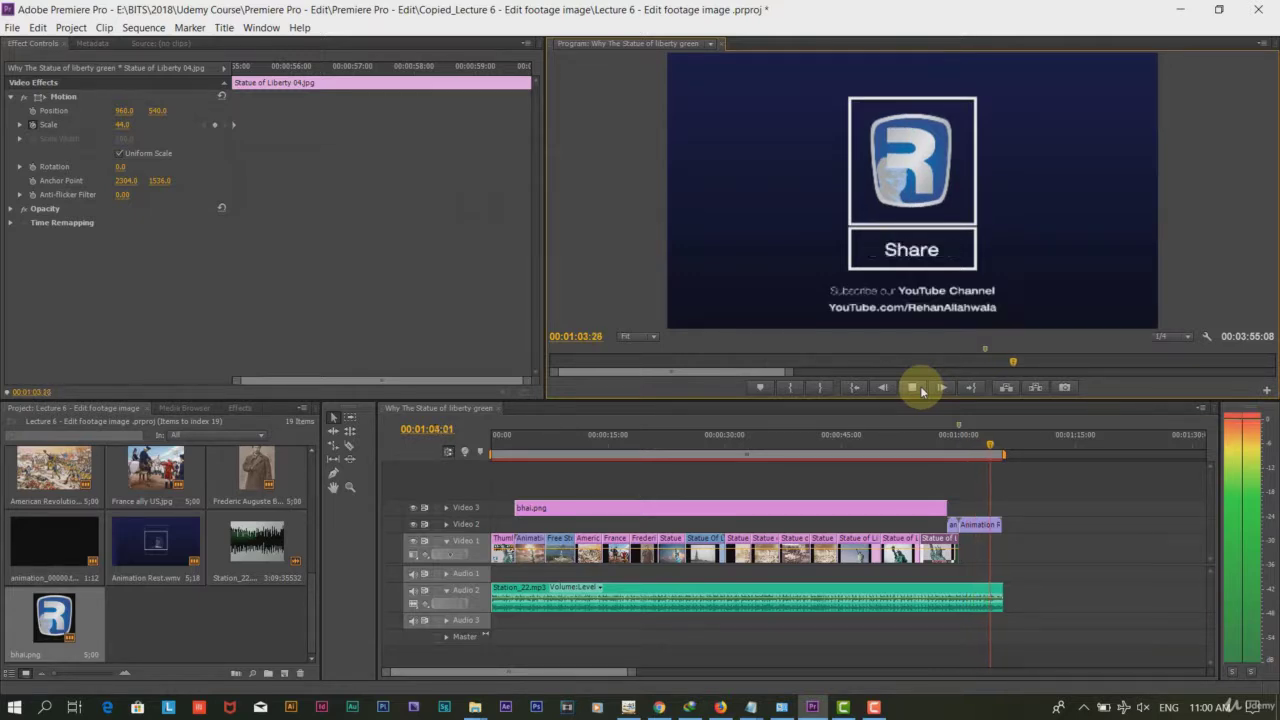
- Stop playback and add a Volume keyframe to Station_22.mp3 at 00:01:03:12
{"action": "left_click", "coordinate": [920, 389]}
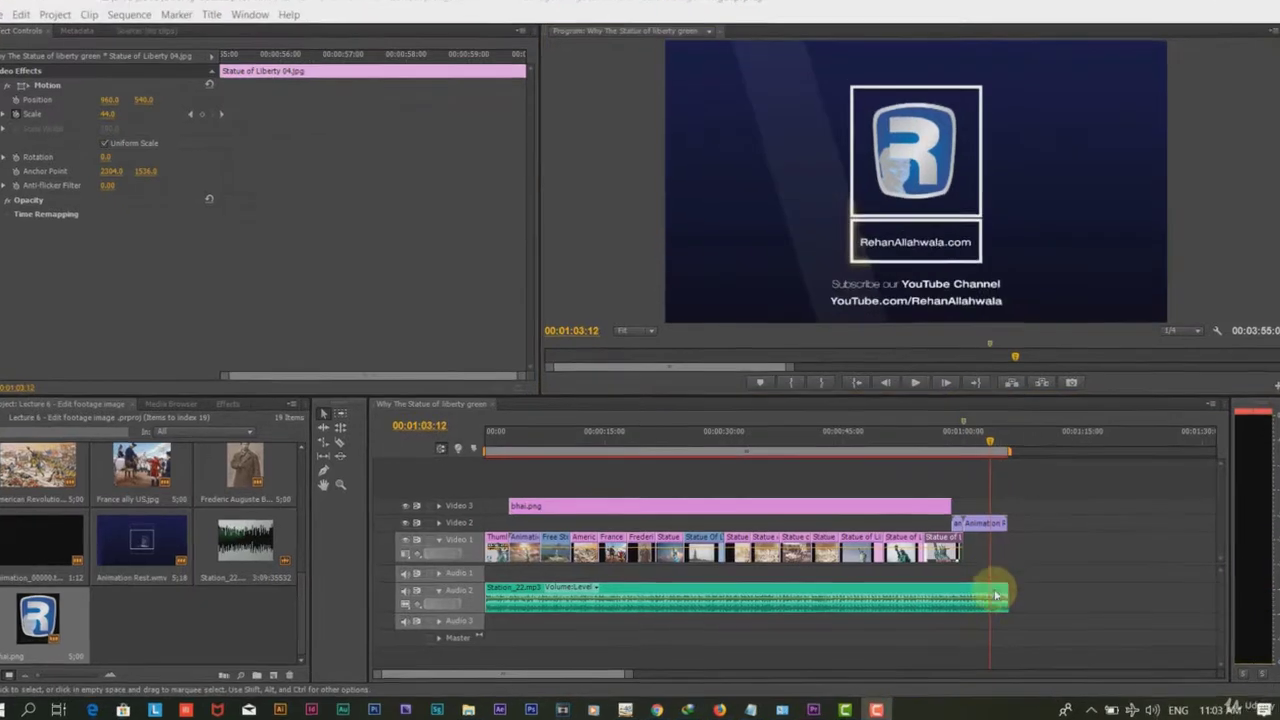
{"action": "left_click", "coordinate": [983, 452]}
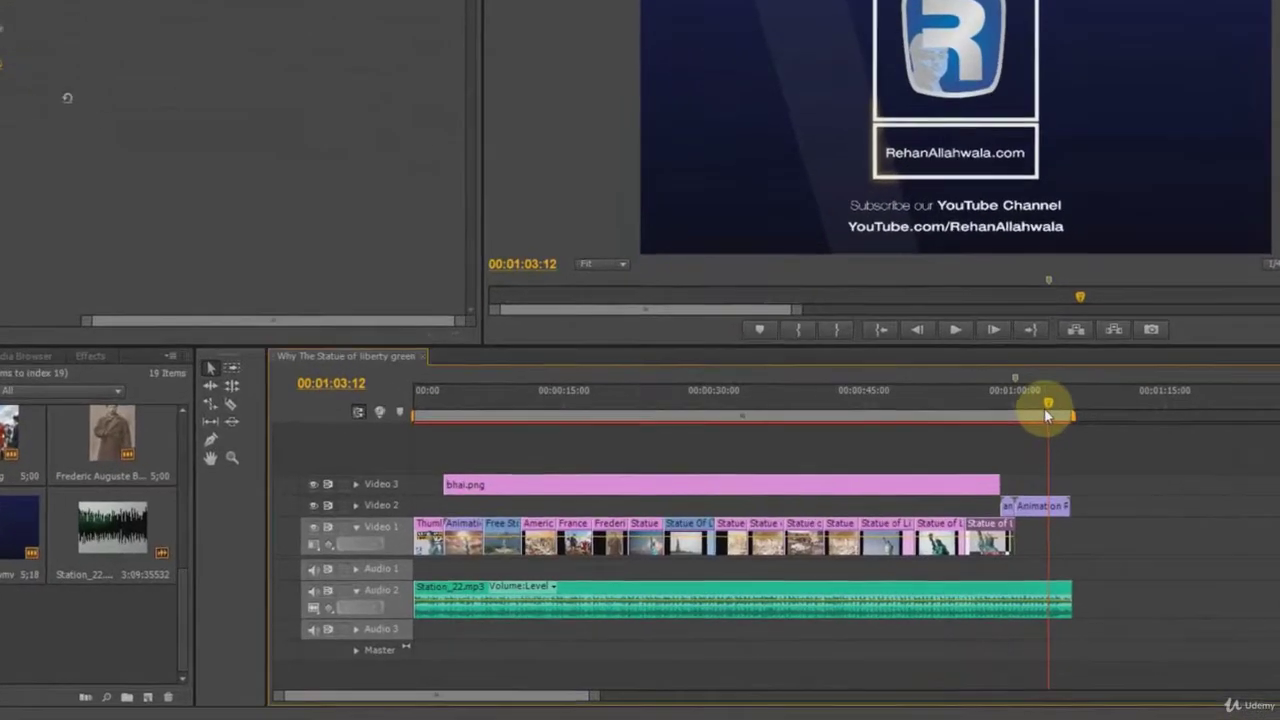
{"action": "left_click", "coordinate": [1044, 410]}
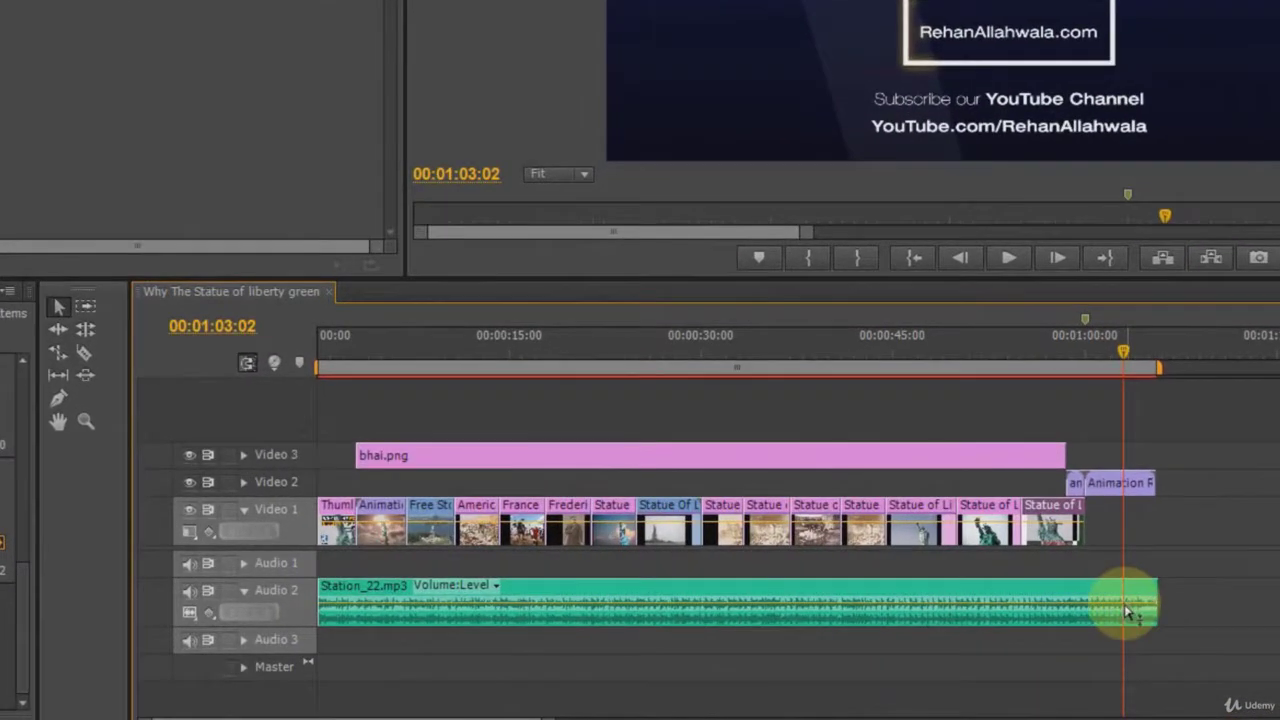
{"action": "left_click", "coordinate": [1048, 604]}
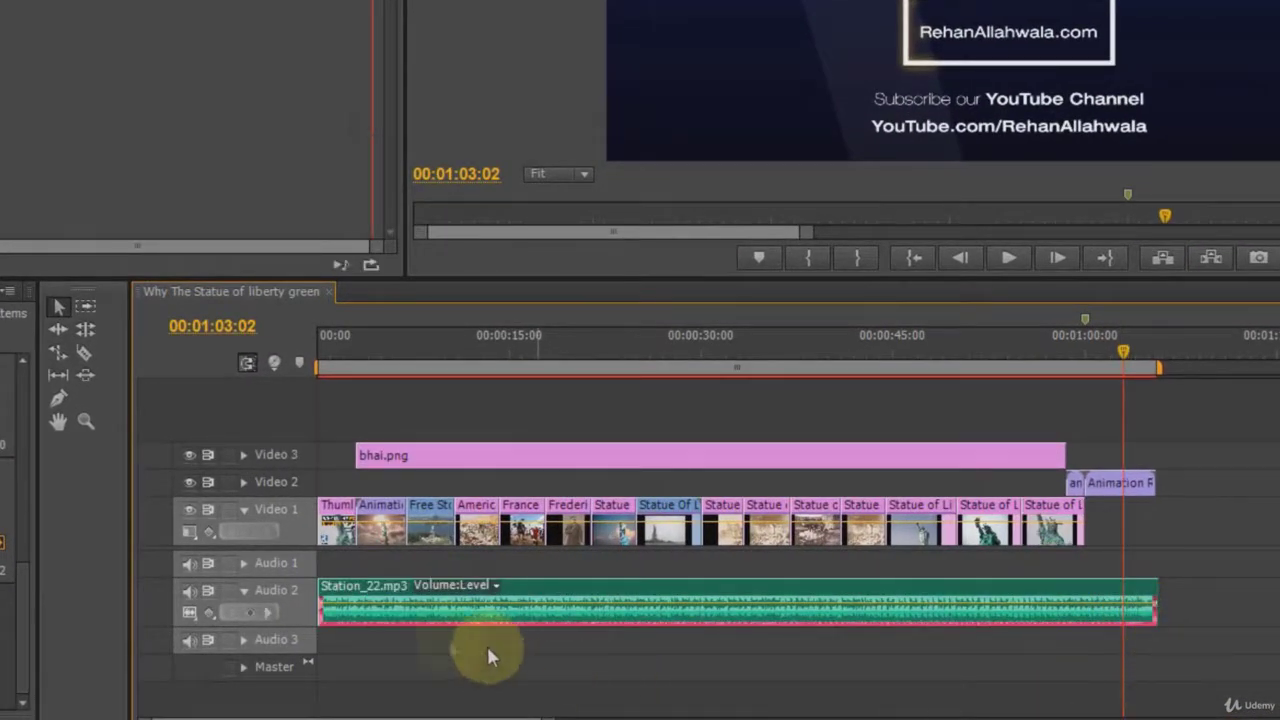
{"action": "left_click", "coordinate": [250, 622]}
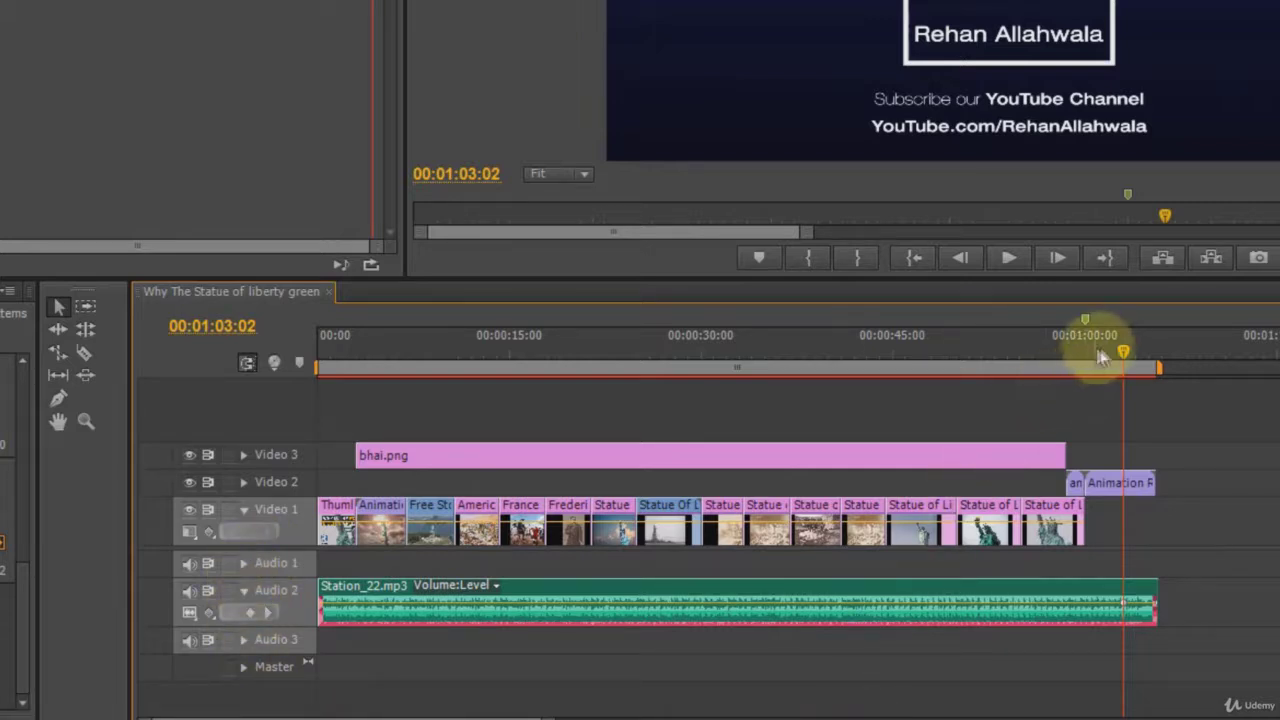
- Pull the music's final volume keyframe down to -oo dB at 00:01:05:11
{"action": "left_click_drag", "start_coordinate": [1143, 357], "coordinate": [1157, 362]}
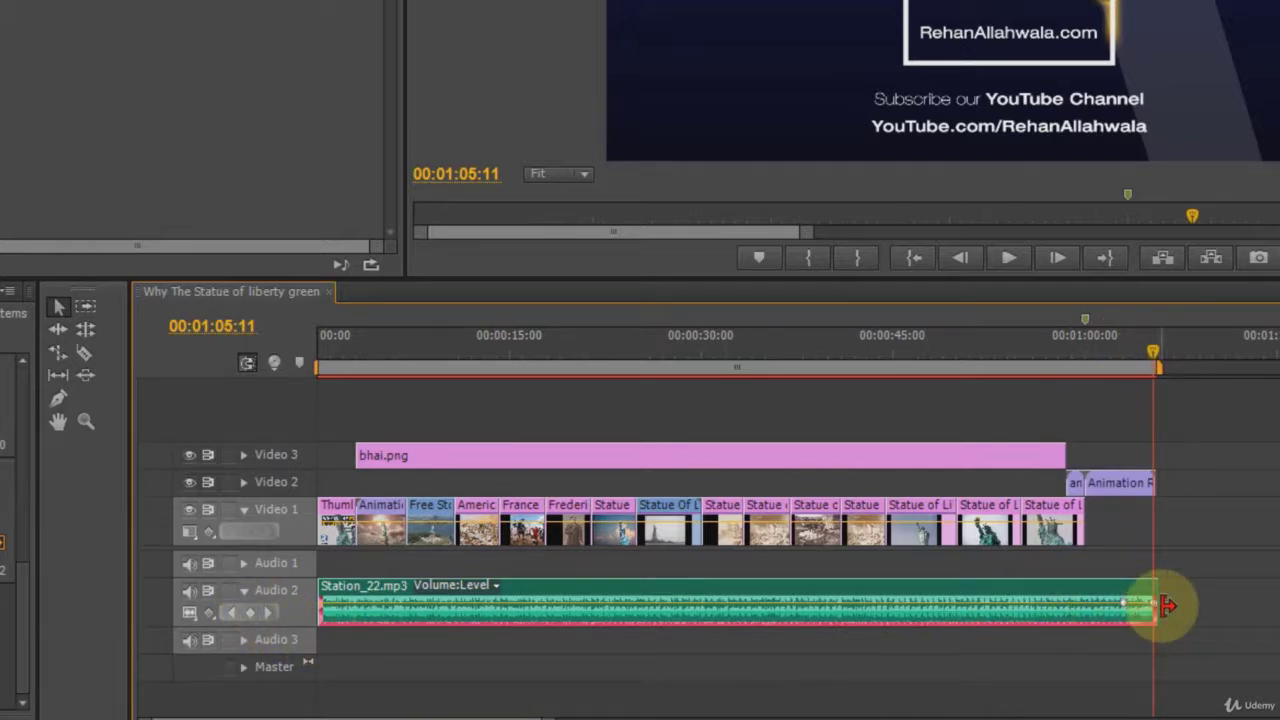
{"action": "key", "text": "equal"}
{"action": "key", "text": "equal"}
{"action": "key", "text": "equal"}
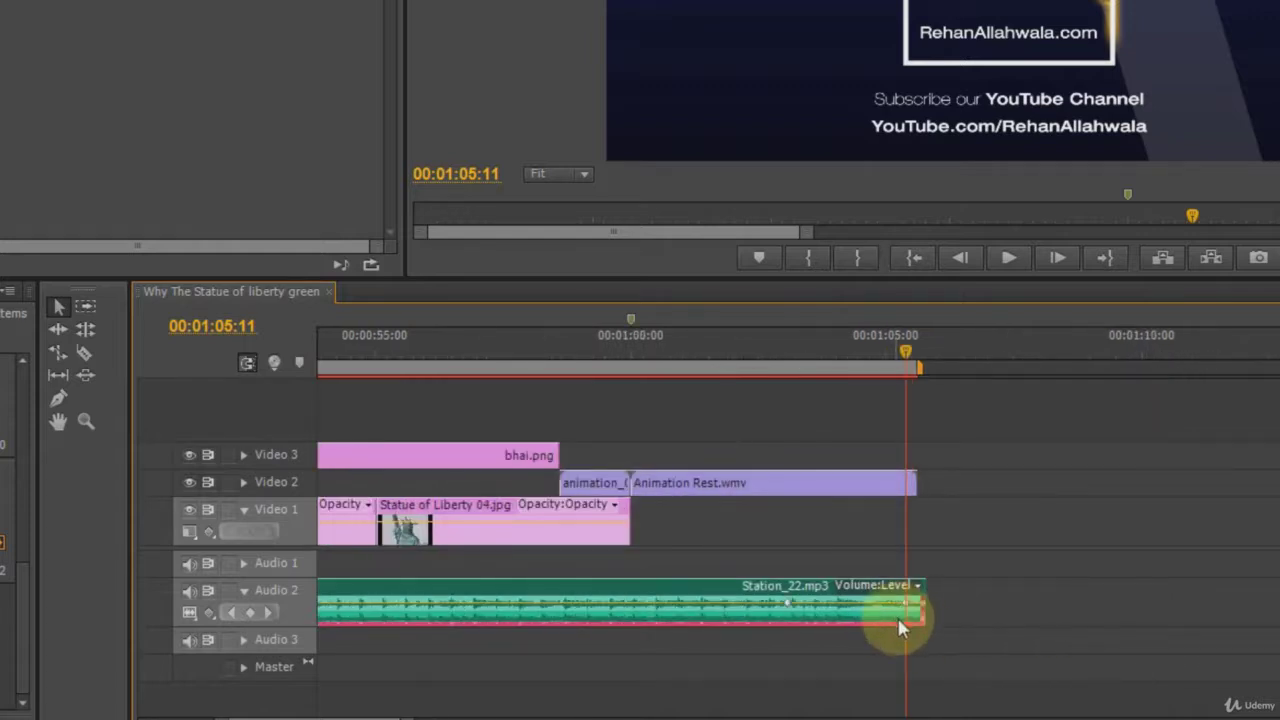
{"action": "left_click_drag", "start_coordinate": [907, 613], "coordinate": [907, 656]}
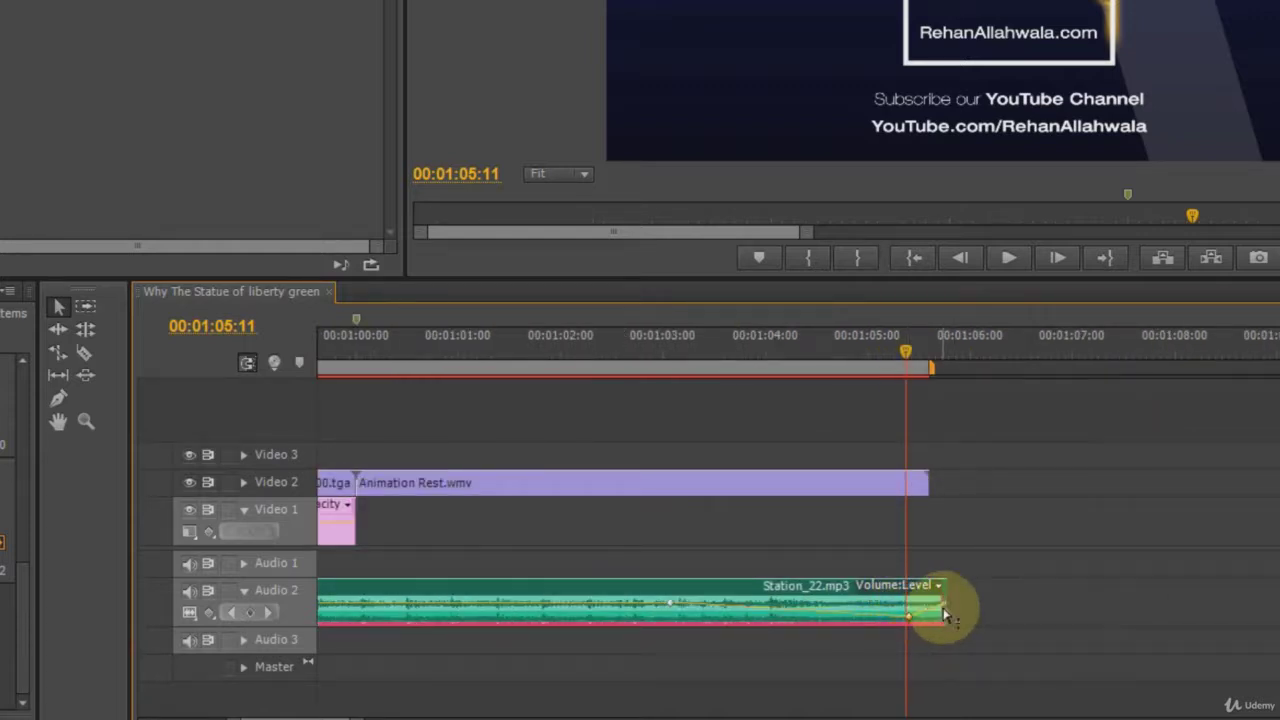
{"action": "left_click_drag", "start_coordinate": [945, 615], "coordinate": [940, 658]}
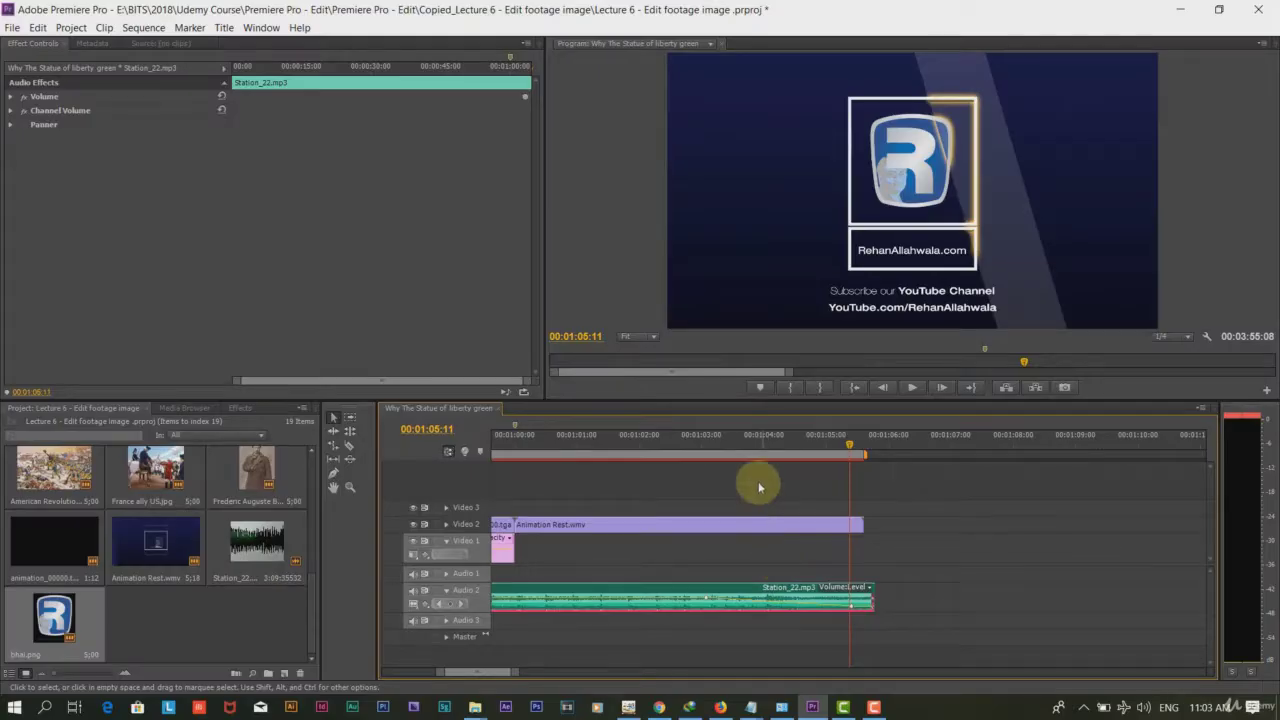
- Play the ending from just before the end card, then replay it from before one minute
{"action": "left_click", "coordinate": [673, 343]}
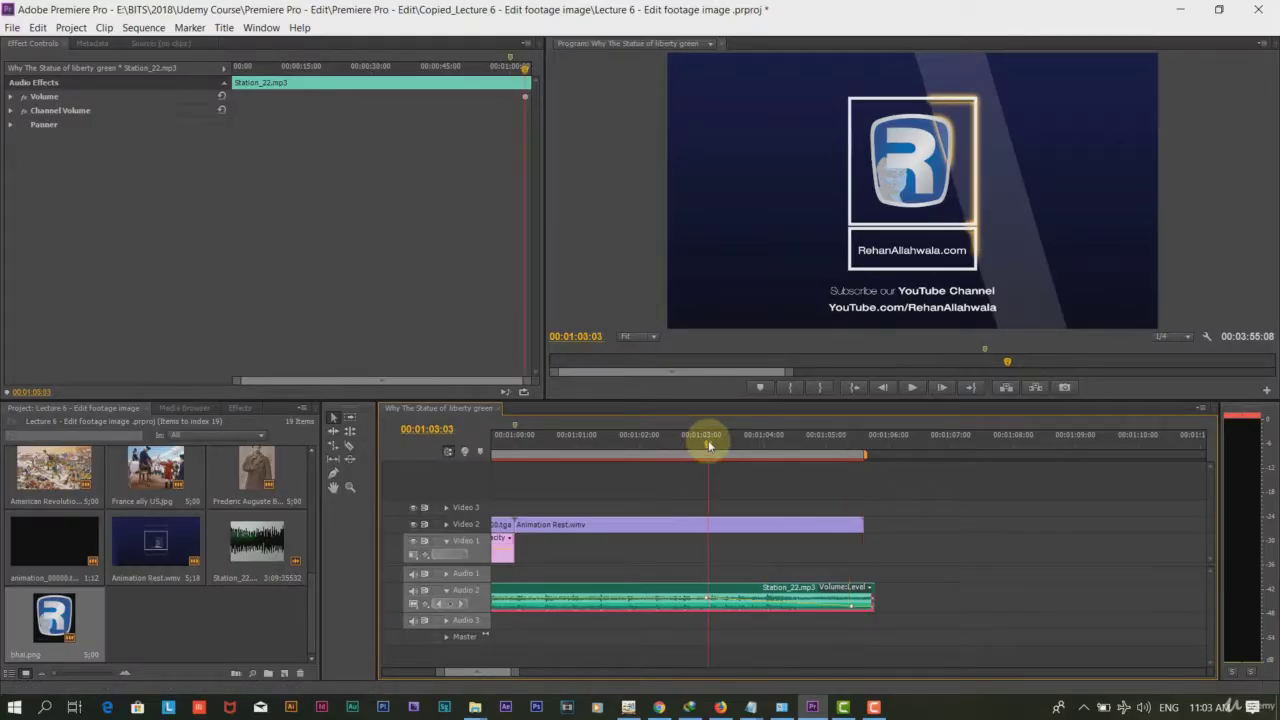
{"action": "left_click", "coordinate": [911, 387]}
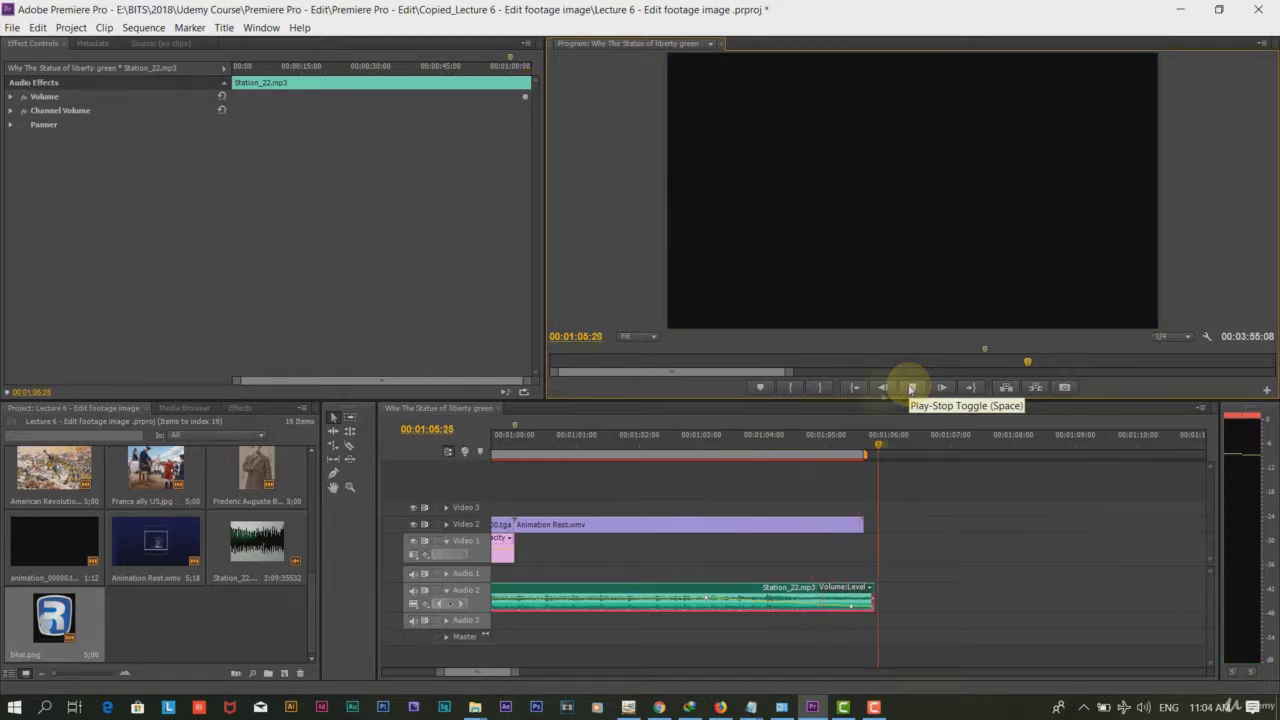
{"action": "left_click", "coordinate": [612, 436]}
{"action": "left_click", "coordinate": [508, 437]}
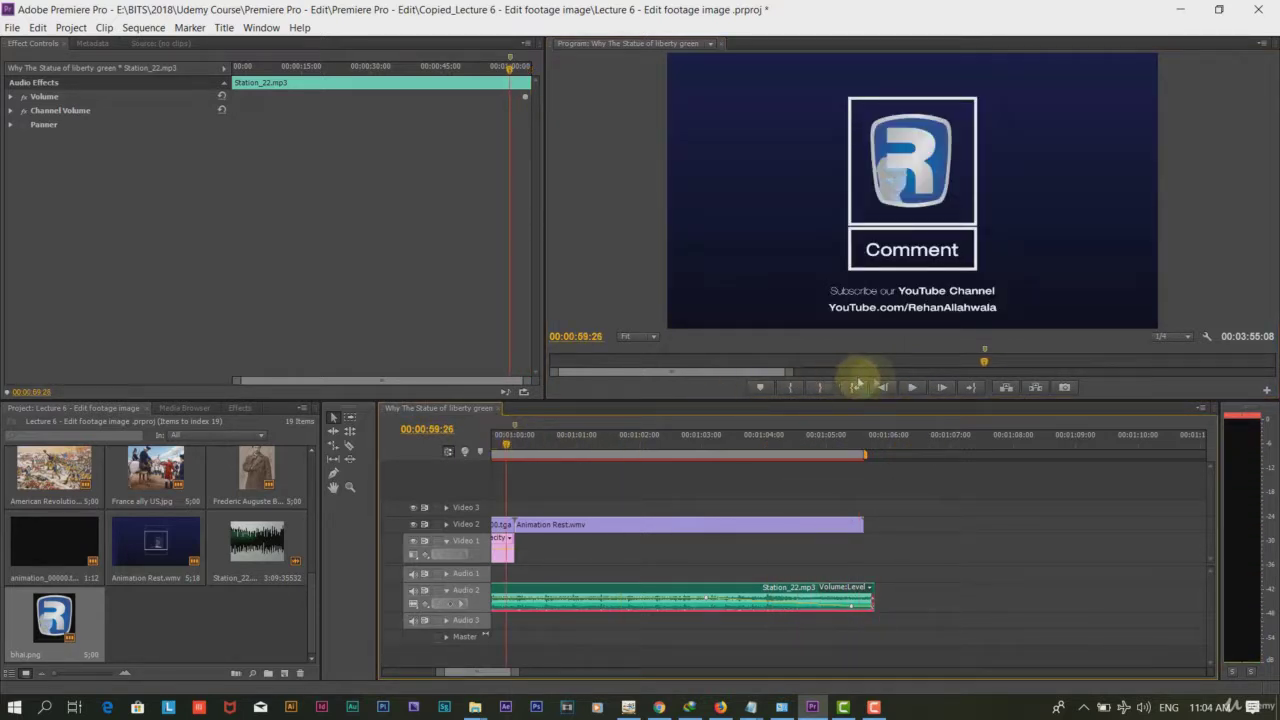
{"action": "left_click", "coordinate": [910, 388]}
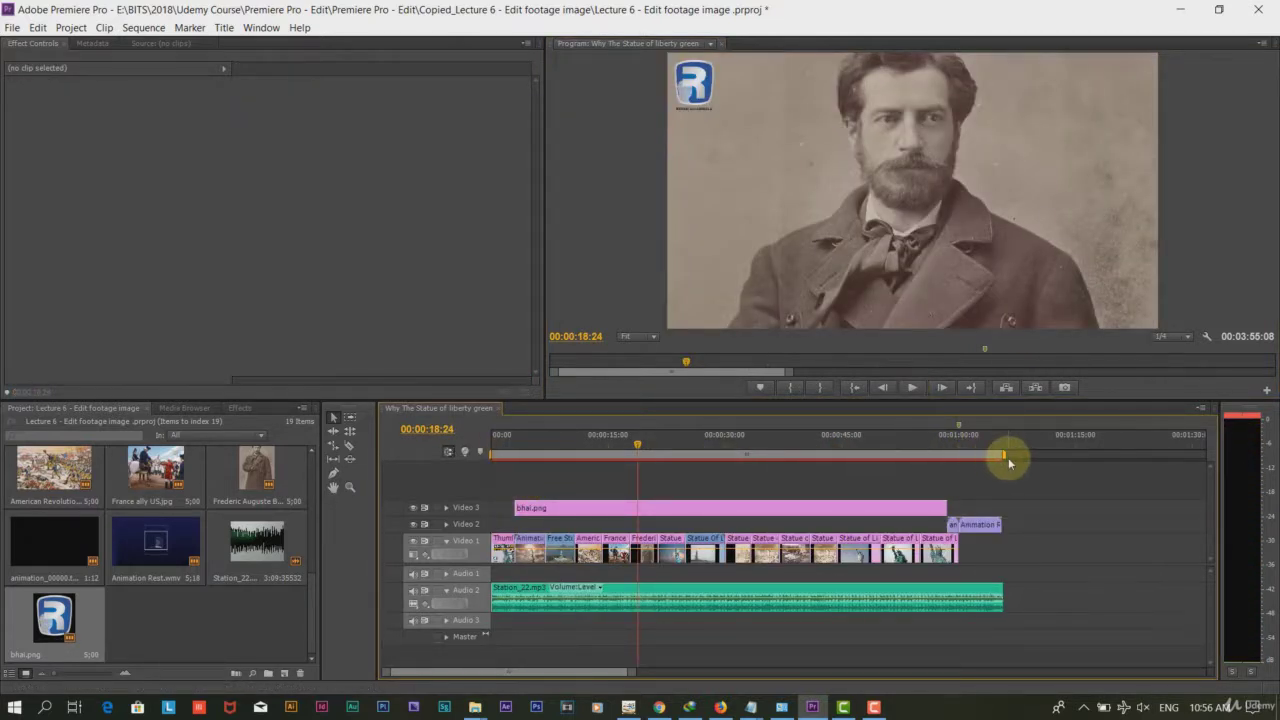
- Shorten the work area to the opening seconds and play the opening
{"action": "left_click_drag", "start_coordinate": [1004, 456], "coordinate": [528, 462]}
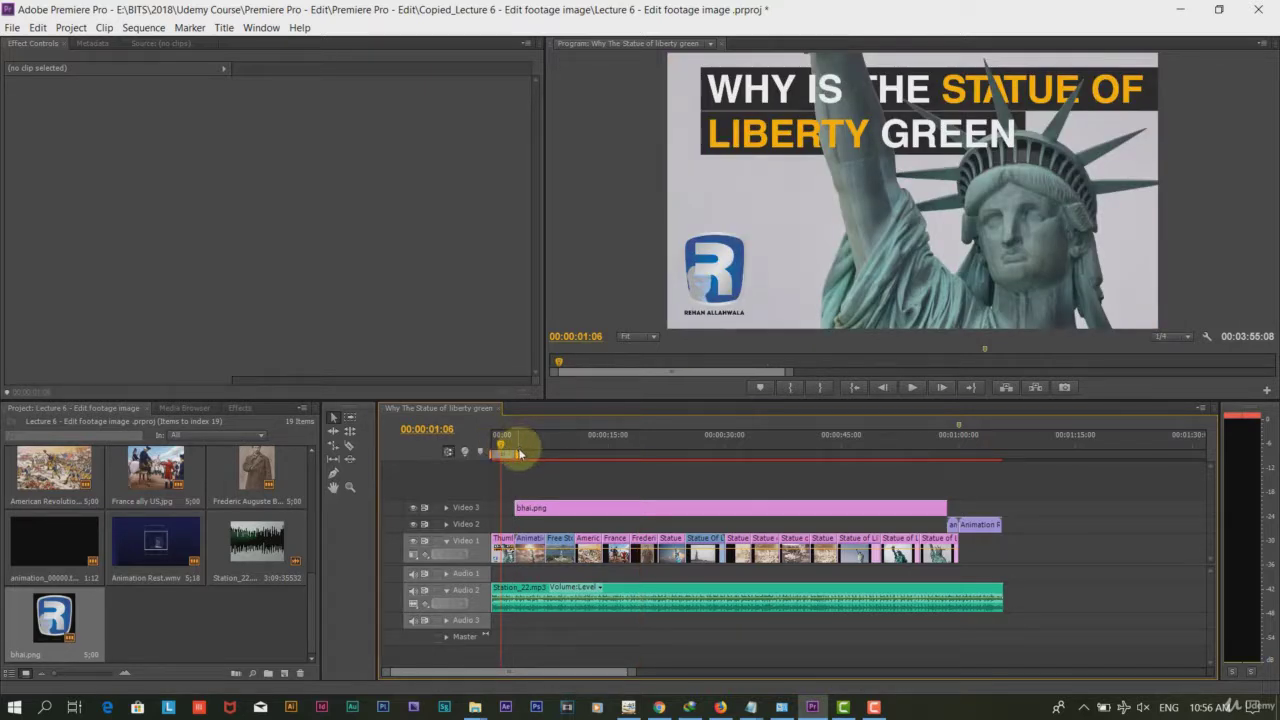
{"action": "left_click_drag", "start_coordinate": [519, 455], "coordinate": [544, 459]}
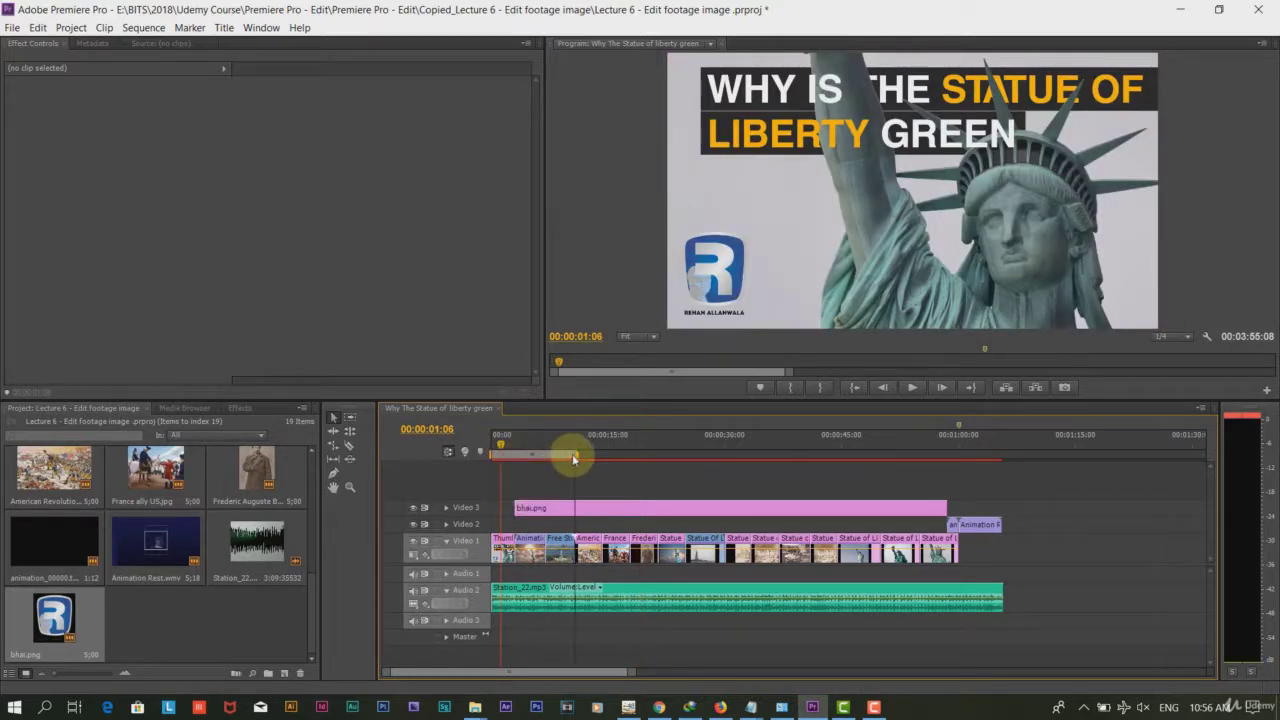
{"action": "left_click", "coordinate": [911, 388]}
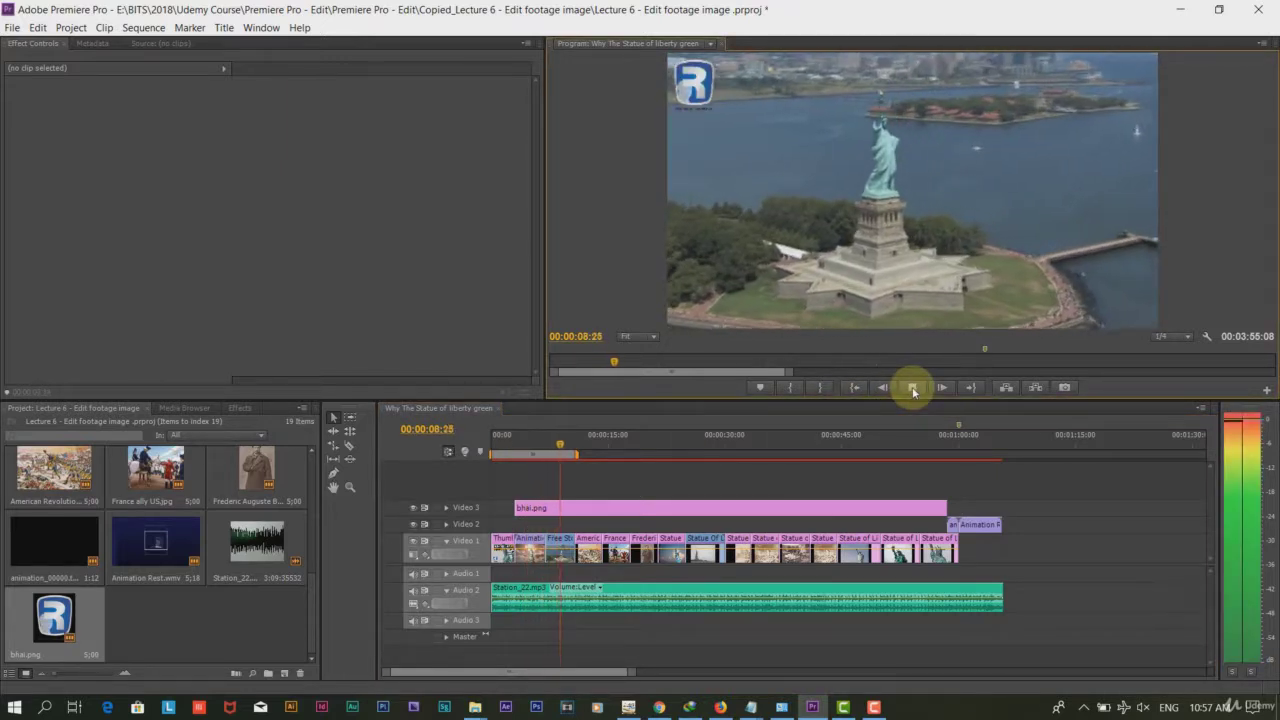
{"action": "left_click", "coordinate": [912, 388]}
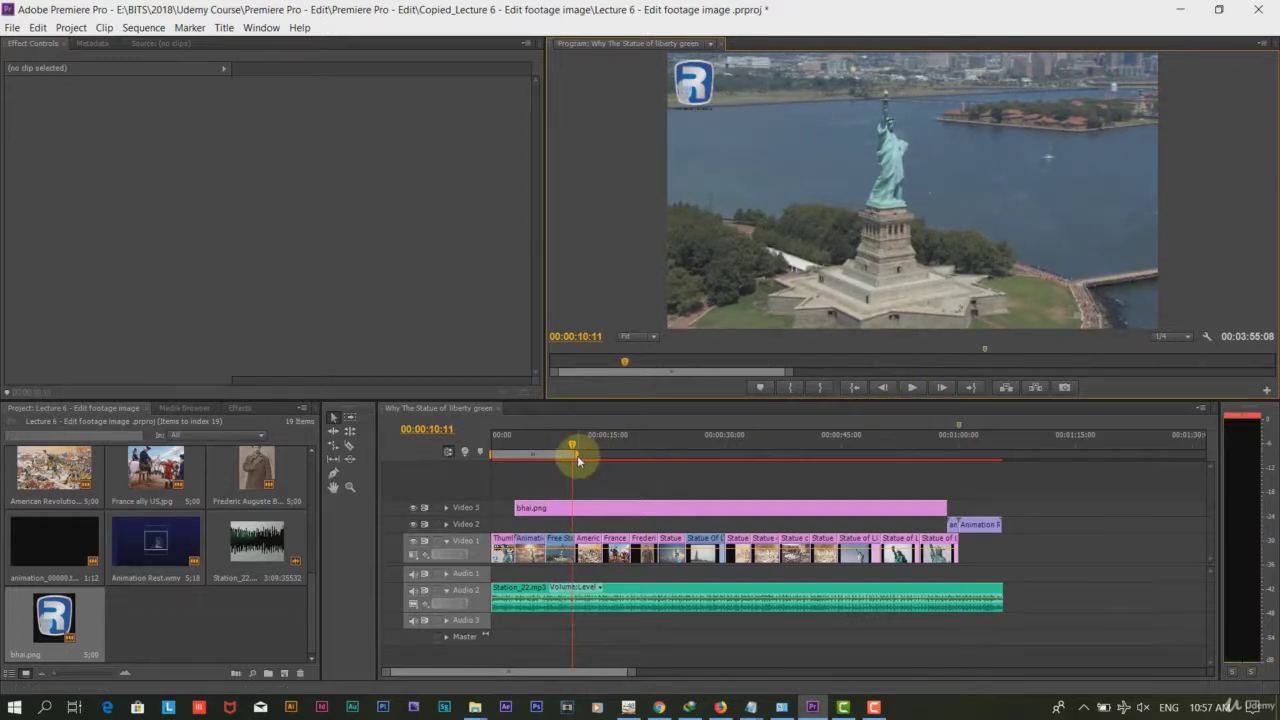
- Extend the work area and play through the painting, portrait and workshop sections
{"action": "left_click_drag", "start_coordinate": [577, 456], "coordinate": [773, 458]}
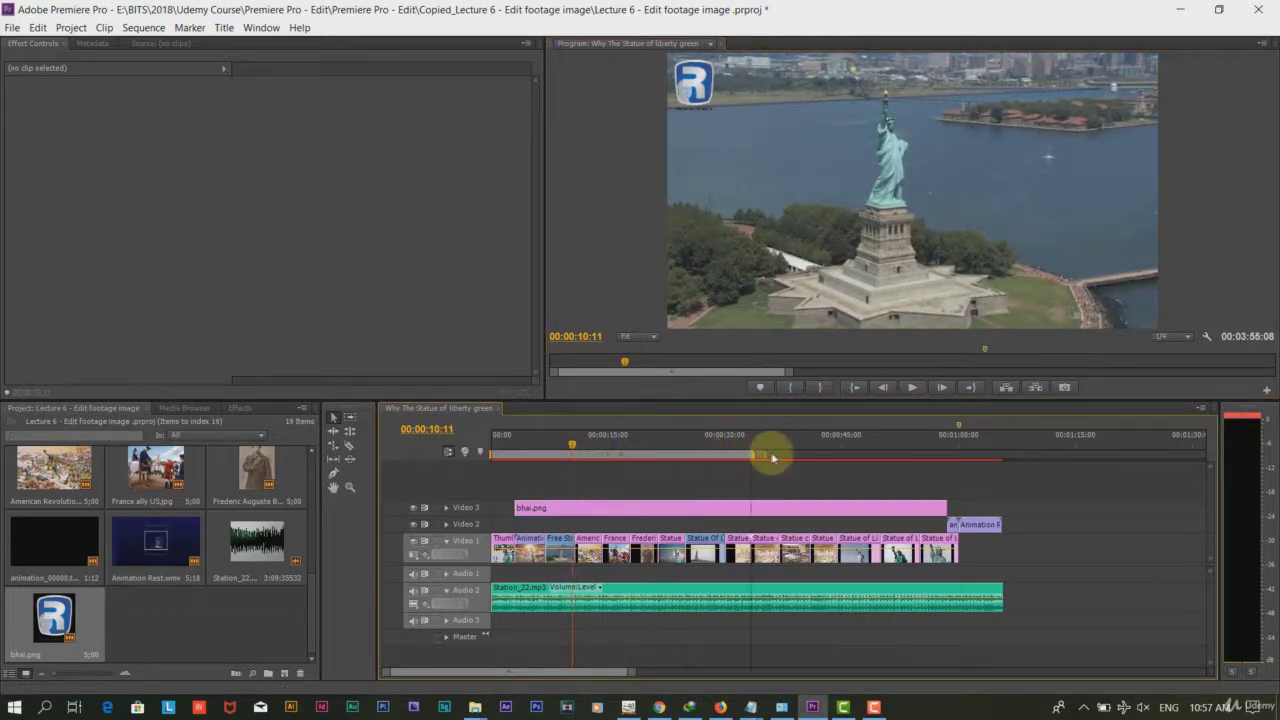
{"action": "left_click_drag", "start_coordinate": [572, 437], "coordinate": [620, 440]}
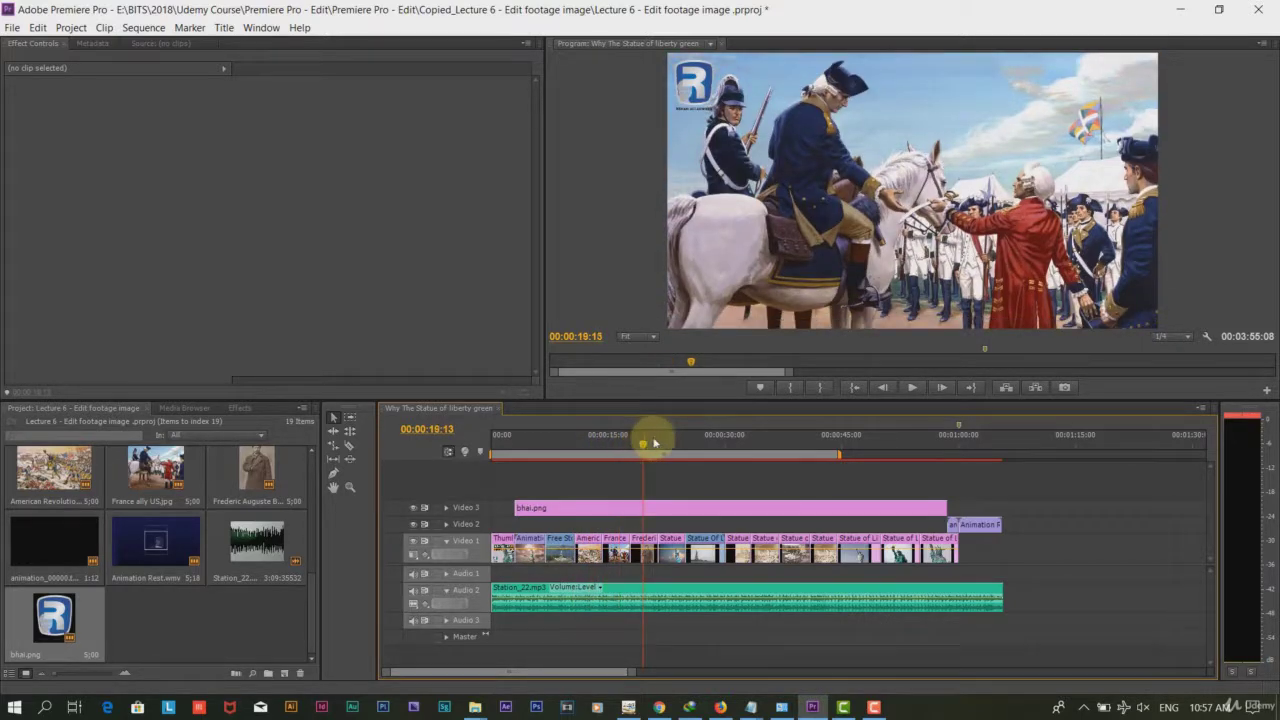
{"action": "left_click", "coordinate": [668, 440]}
{"action": "left_click", "coordinate": [910, 388]}
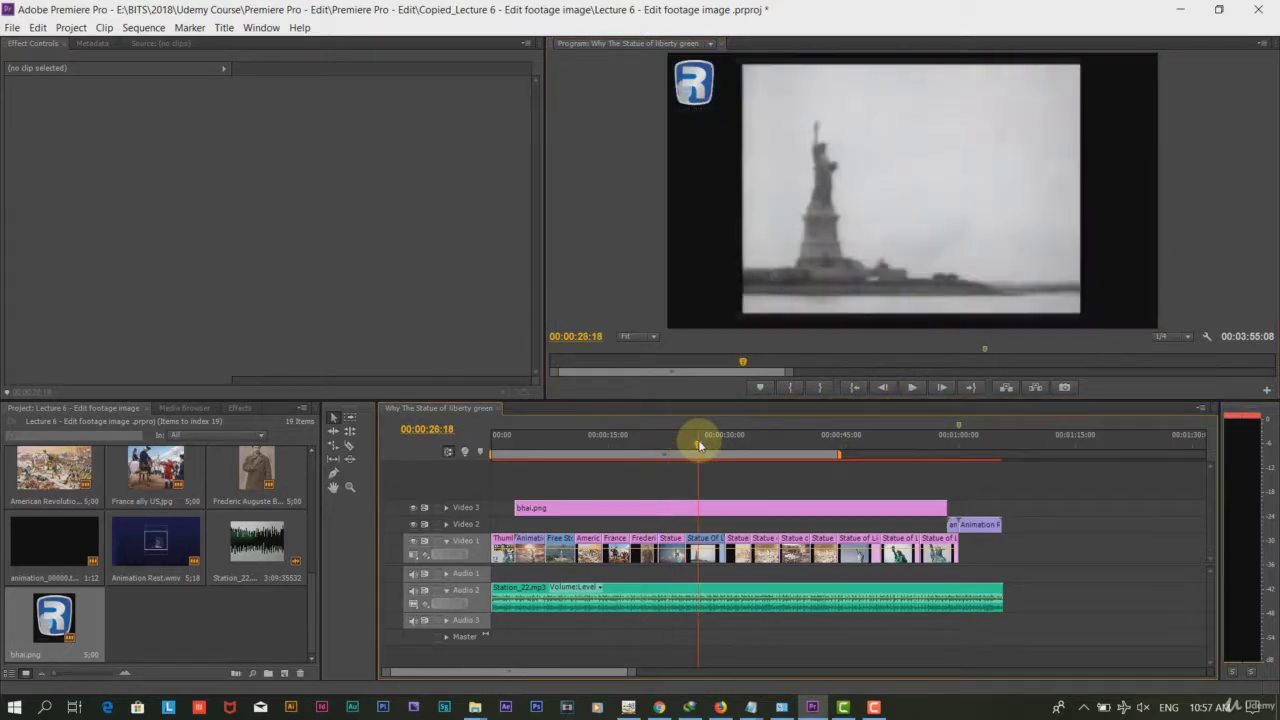
{"action": "left_click", "coordinate": [711, 444]}
{"action": "left_click_drag", "start_coordinate": [711, 444], "coordinate": [927, 461]}
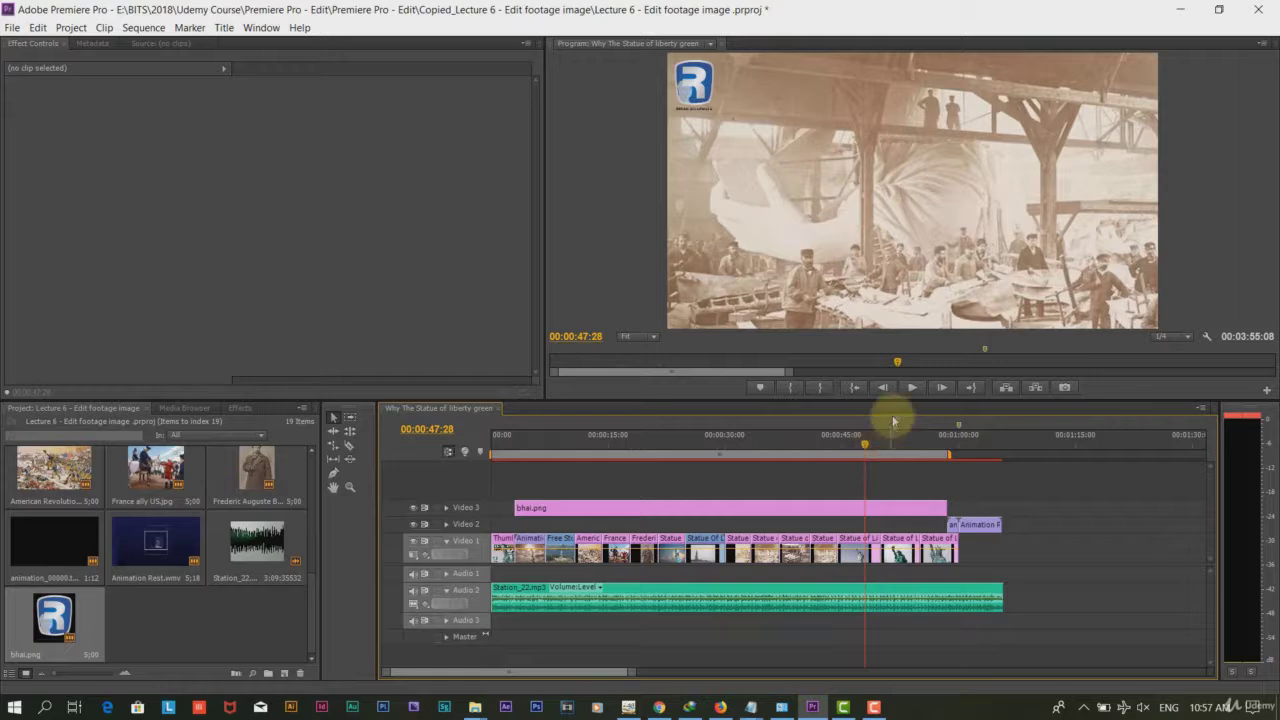
- Play the later part to one minute, then scrub onto the logo end card
{"action": "left_click", "coordinate": [912, 388]}
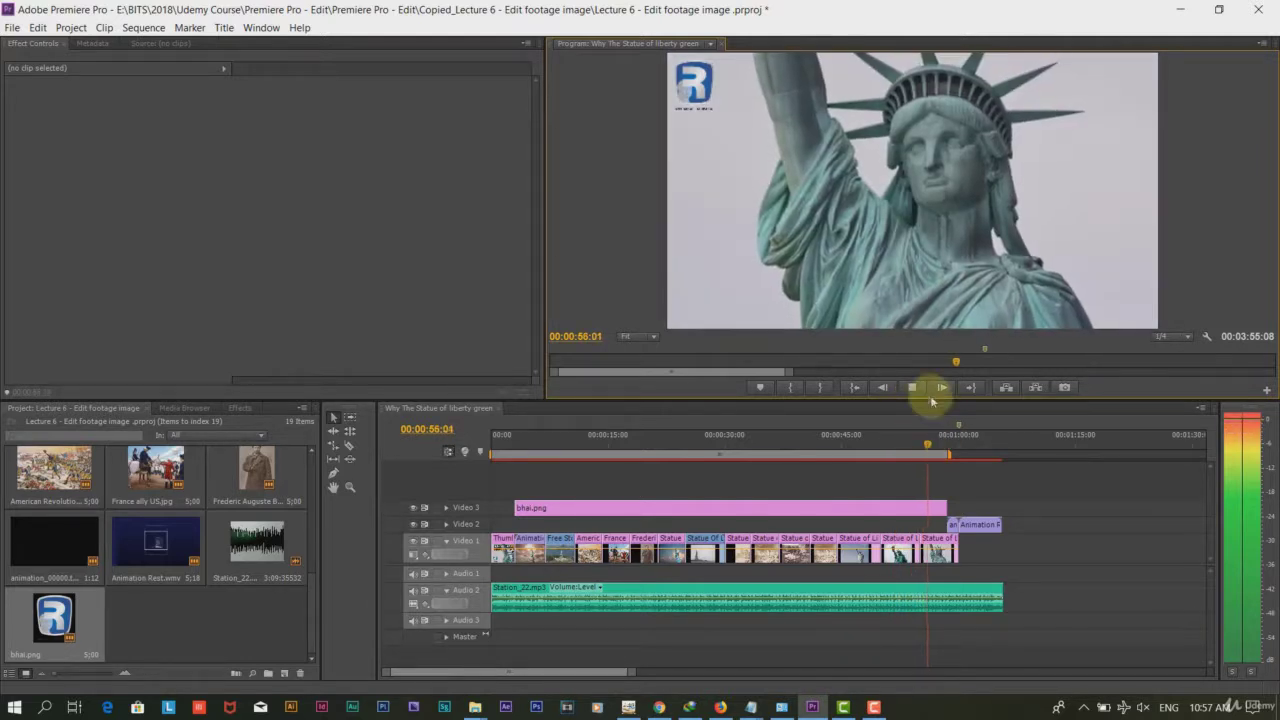
{"action": "left_click", "coordinate": [952, 456]}
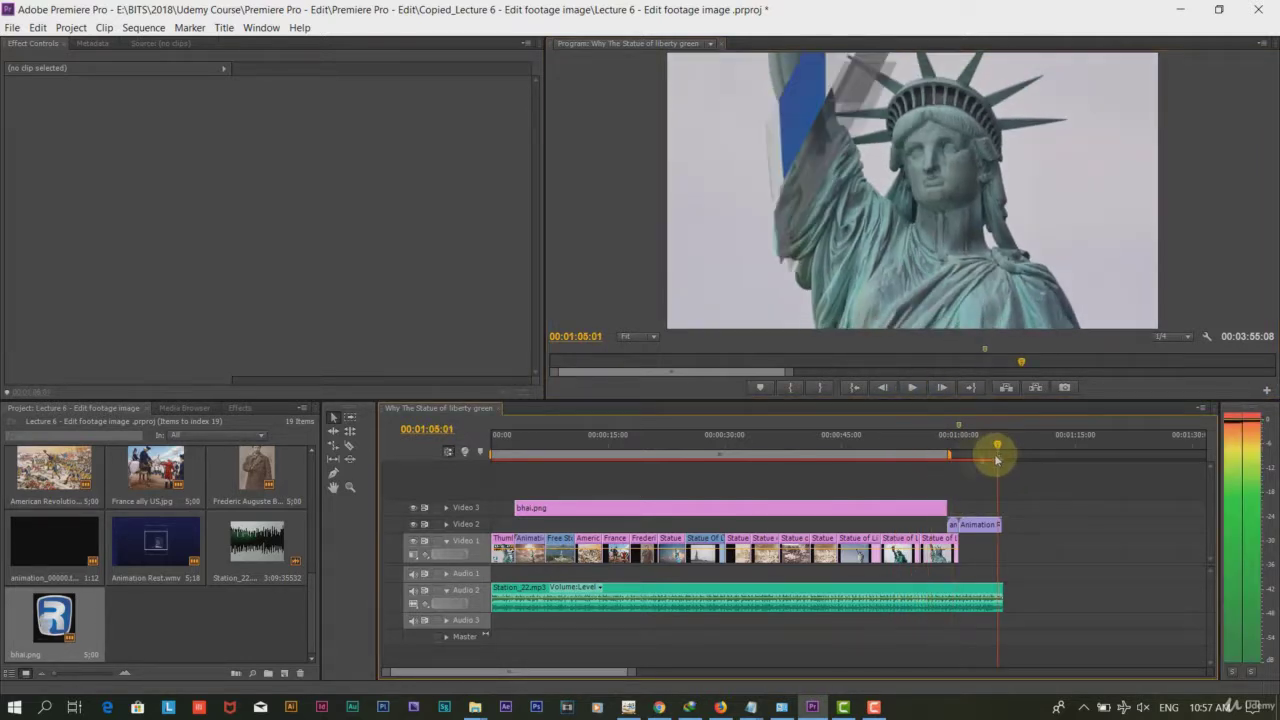
{"action": "left_click", "coordinate": [998, 459]}
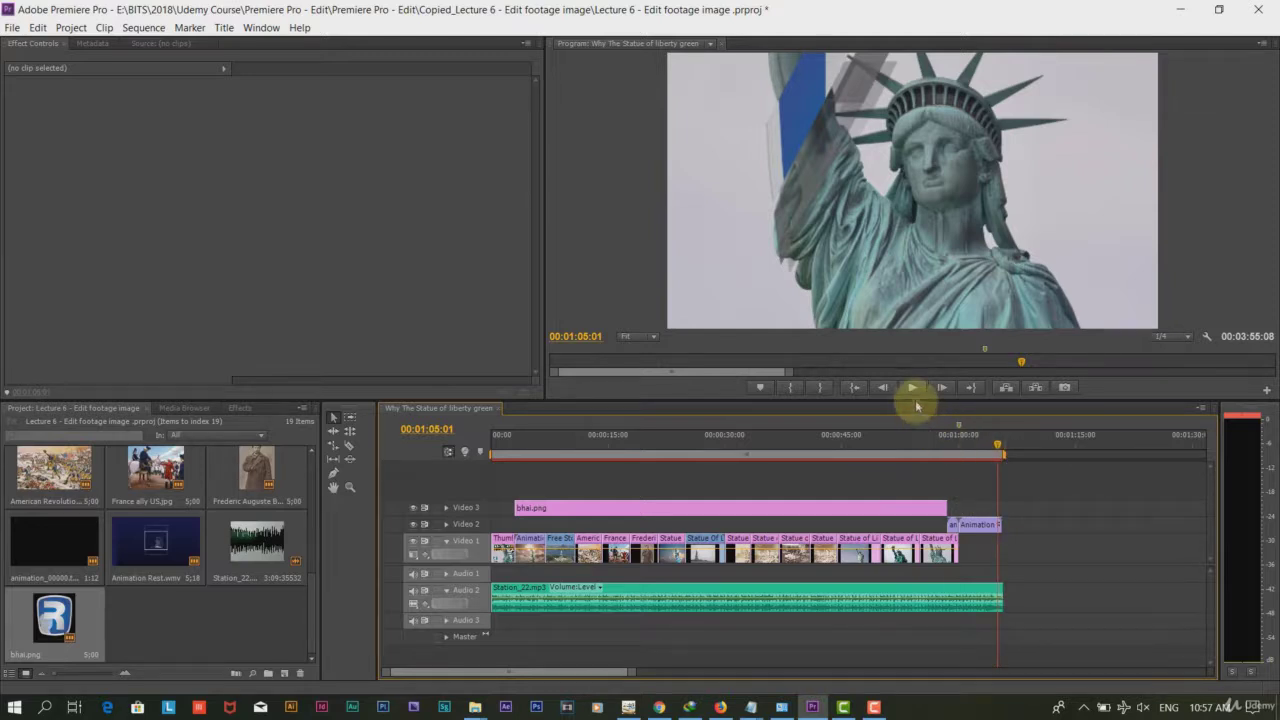
{"action": "left_click", "coordinate": [955, 442]}
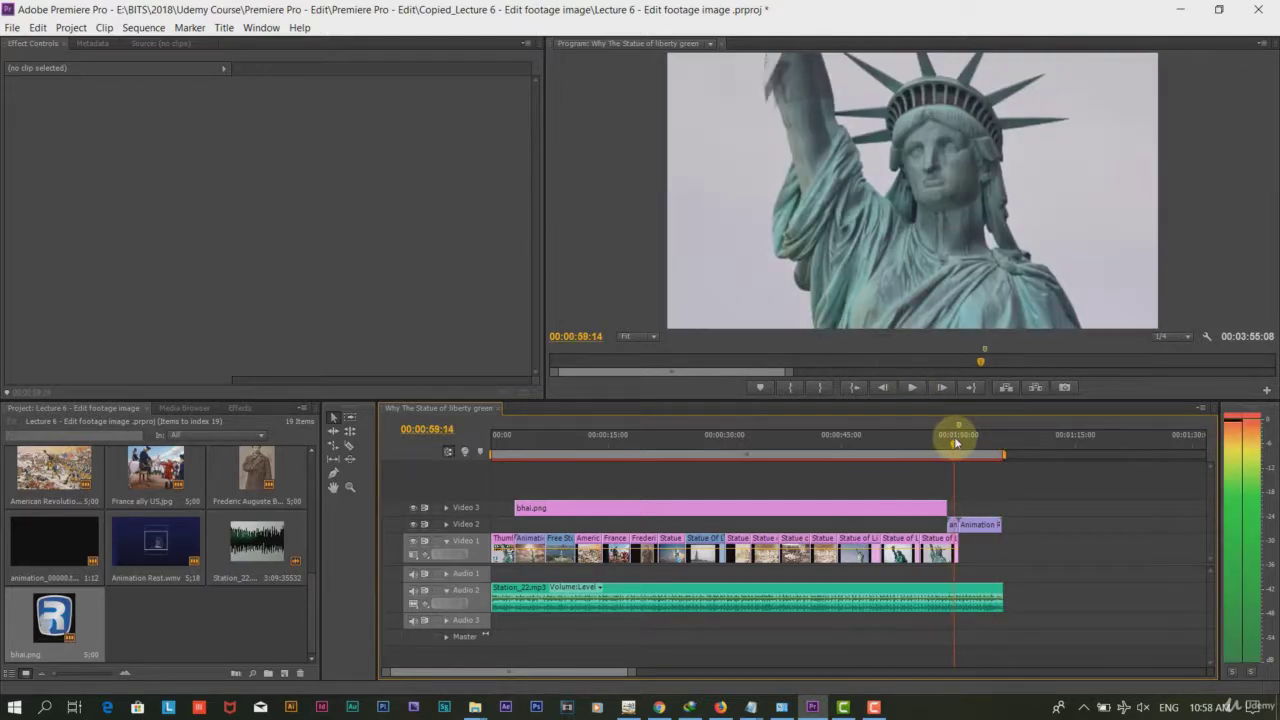
{"action": "left_click_drag", "start_coordinate": [962, 442], "coordinate": [990, 442]}
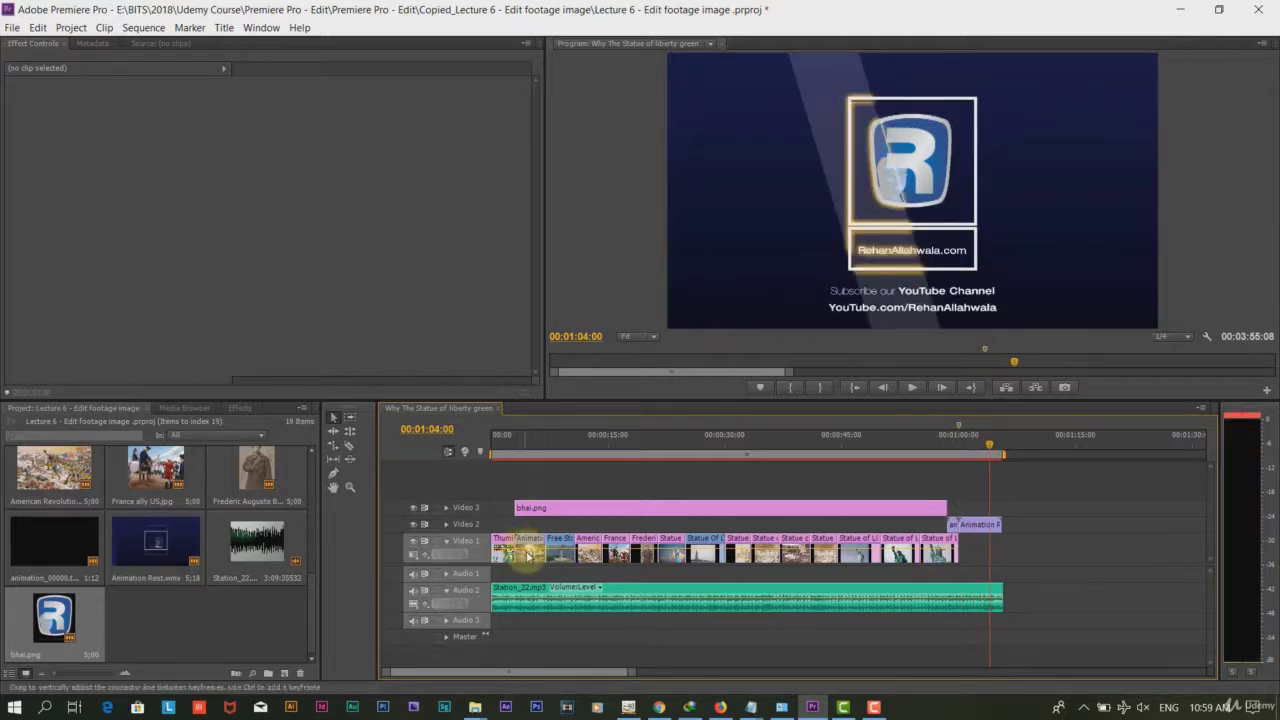
- Select the American Revolutionary war clip and scrub its scale animation keyframes
{"action": "left_click", "coordinate": [588, 444]}
{"action": "left_click", "coordinate": [592, 560]}
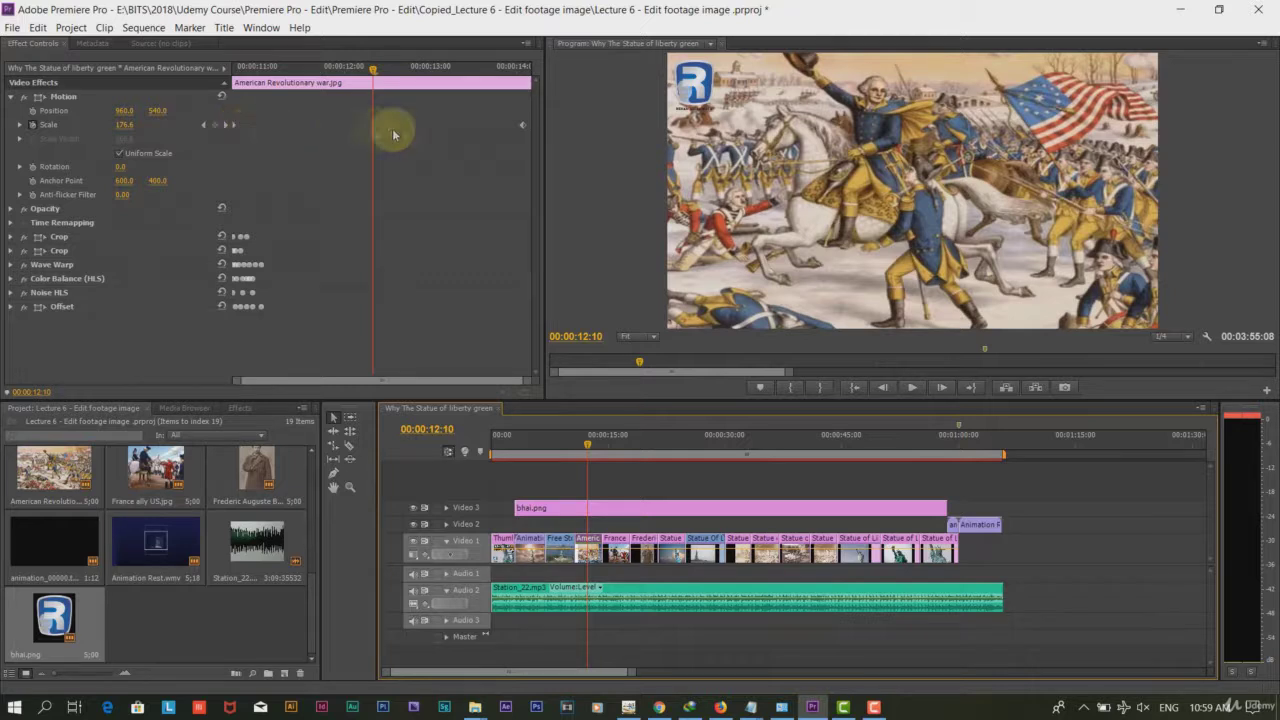
{"action": "left_click_drag", "start_coordinate": [378, 68], "coordinate": [524, 72]}
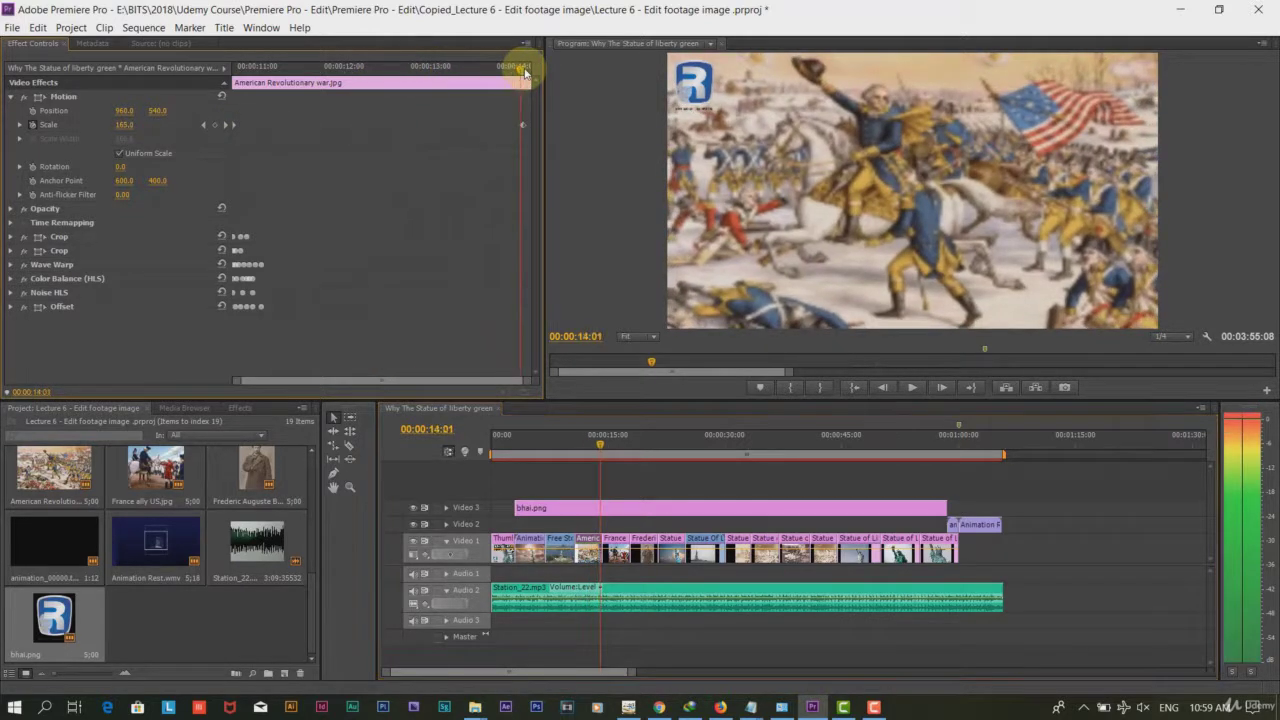
- Select Statue of Liberty 01.jpg and scrub its Venetian Blinds and Position keyframes
{"action": "left_click", "coordinate": [660, 440]}
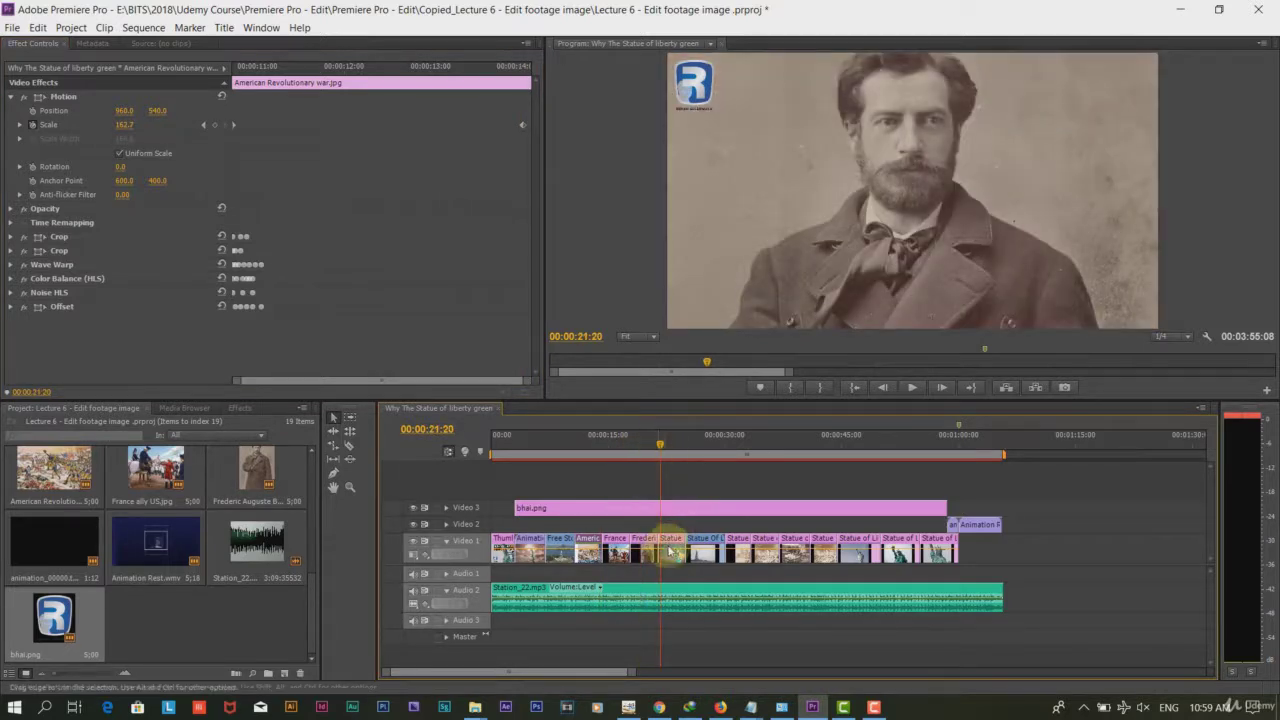
{"action": "left_click", "coordinate": [668, 545]}
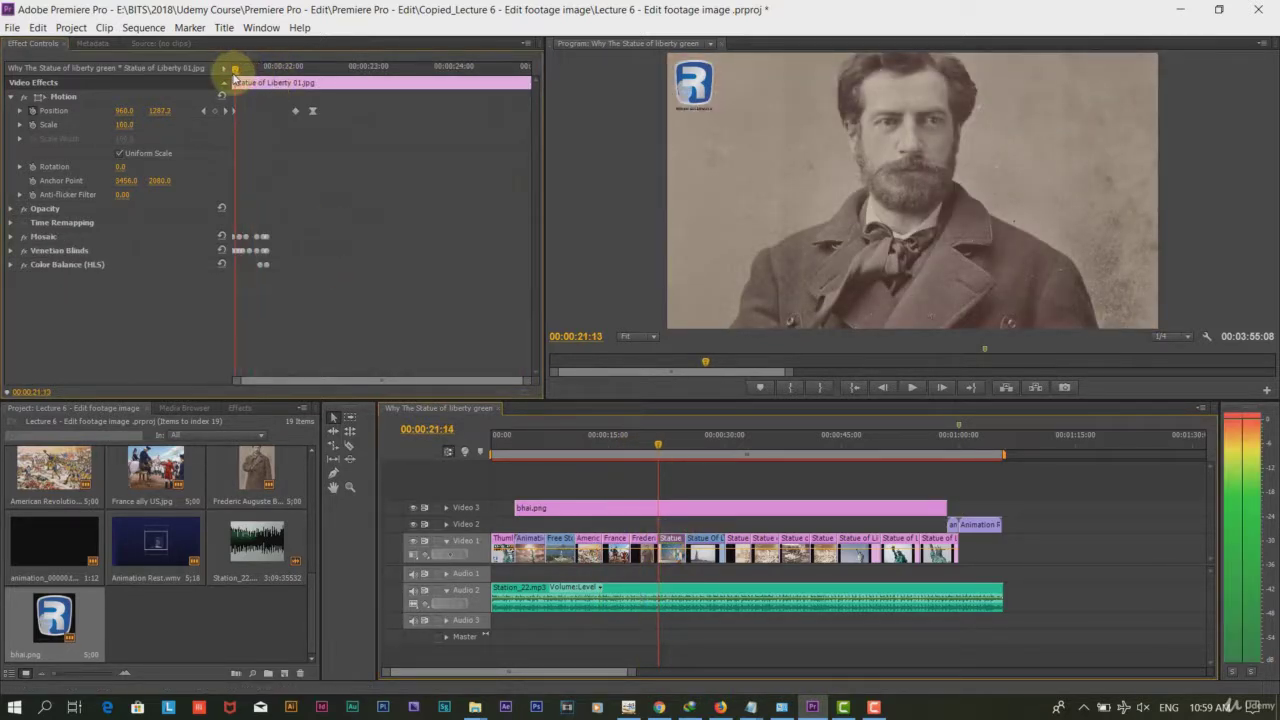
{"action": "left_click_drag", "start_coordinate": [254, 70], "coordinate": [524, 113]}
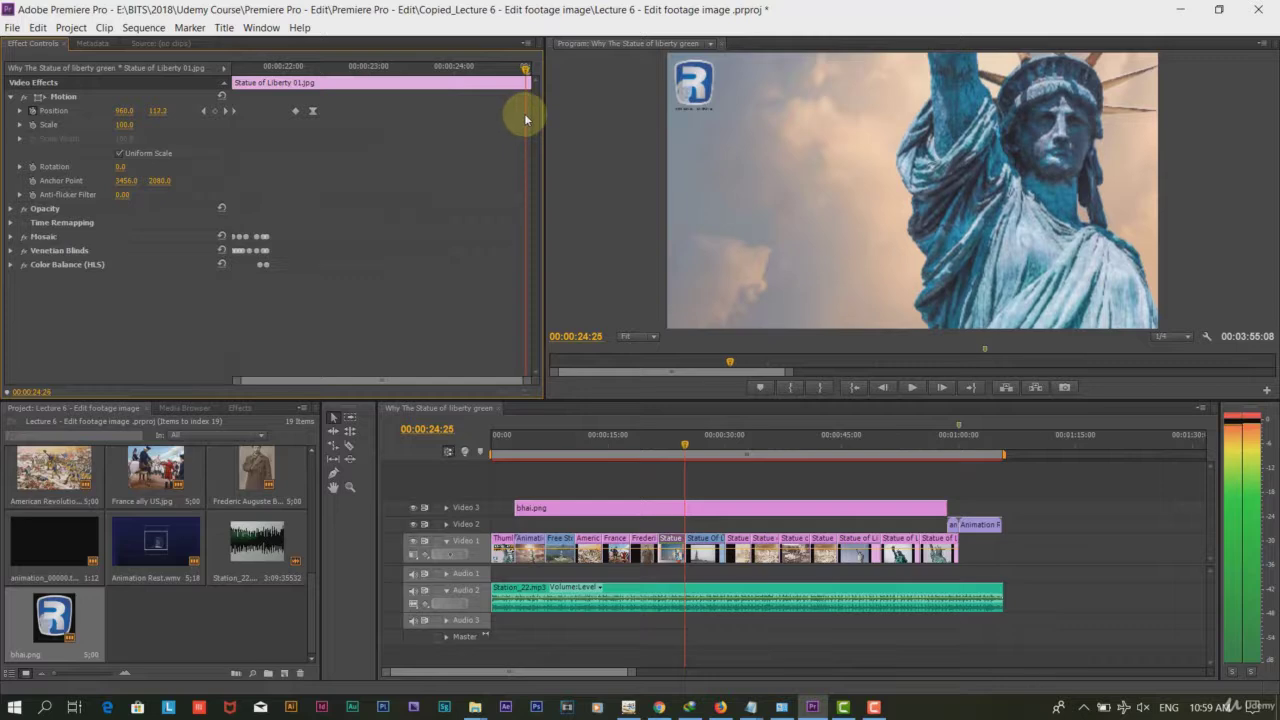
{"action": "left_click", "coordinate": [886, 443]}
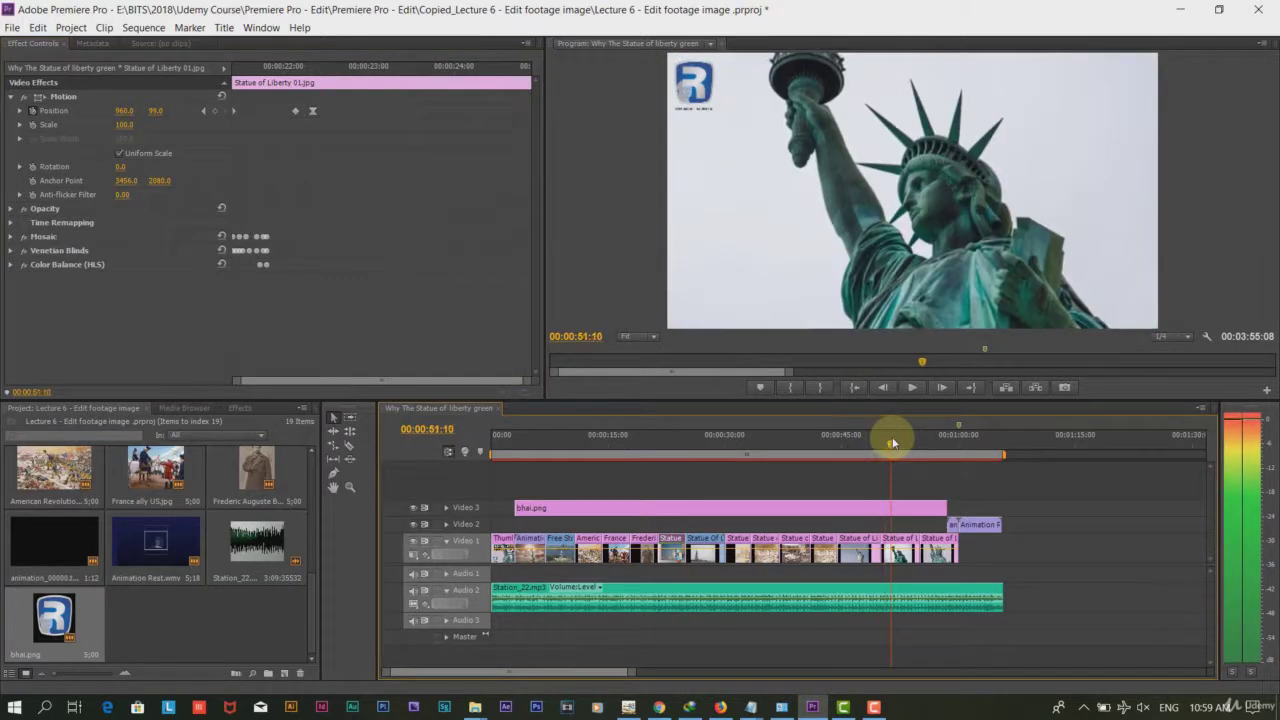